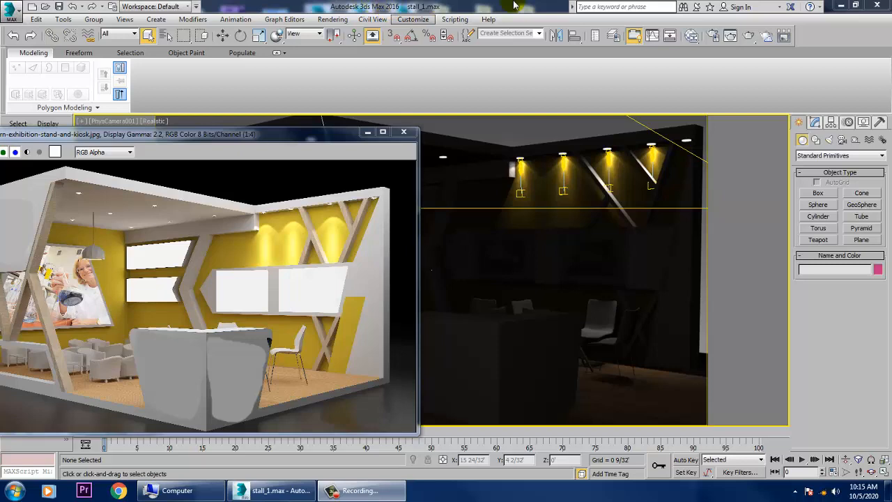
# Reposition the reference image to uncover more of the scene and set the camera view to Shaded display.
pyautogui.moveTo(294, 137); pyautogui.dragTo(289, 244)
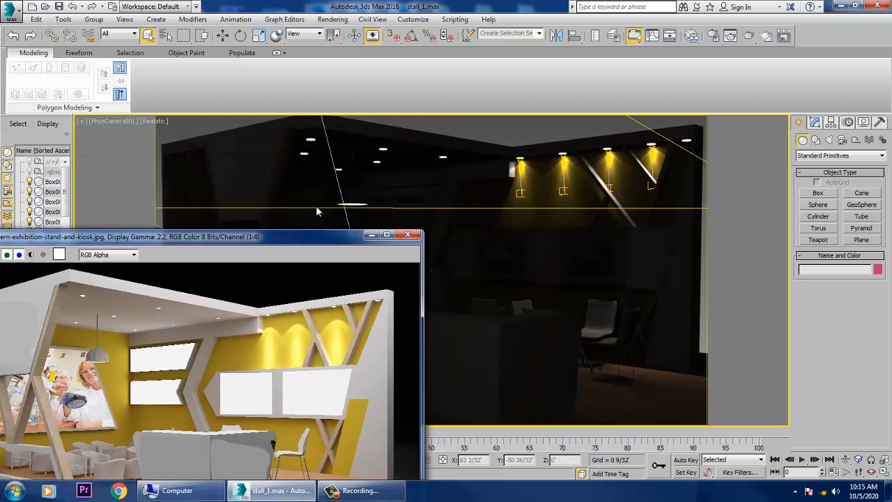
pyautogui.click(154, 122)
pyautogui.click(189, 144)
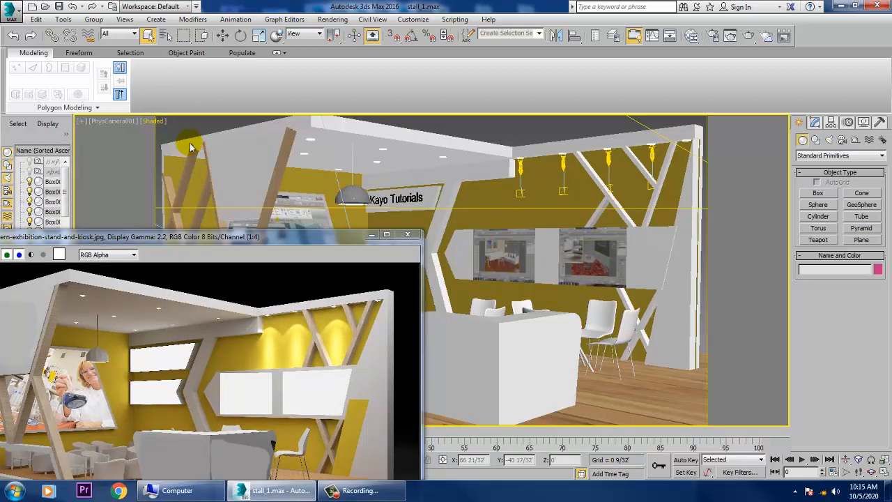
# In the perspective view, select the targeted V-Ray plane light outside the stall's slatted side and review its intensity, options and sampling parameters.
pyautogui.press('p')
pyautogui.moveTo(574, 226); pyautogui.dragTo(577, 228, button='middle')
pyautogui.scroll(-5, 577, 228)
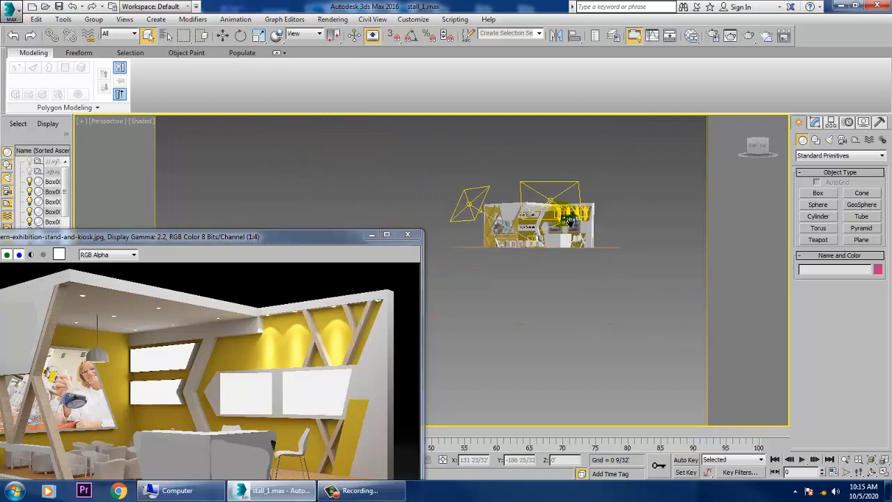
pyautogui.scroll(6, 563, 213)
pyautogui.moveTo(613, 255); pyautogui.dragTo(698, 219, button='middle')
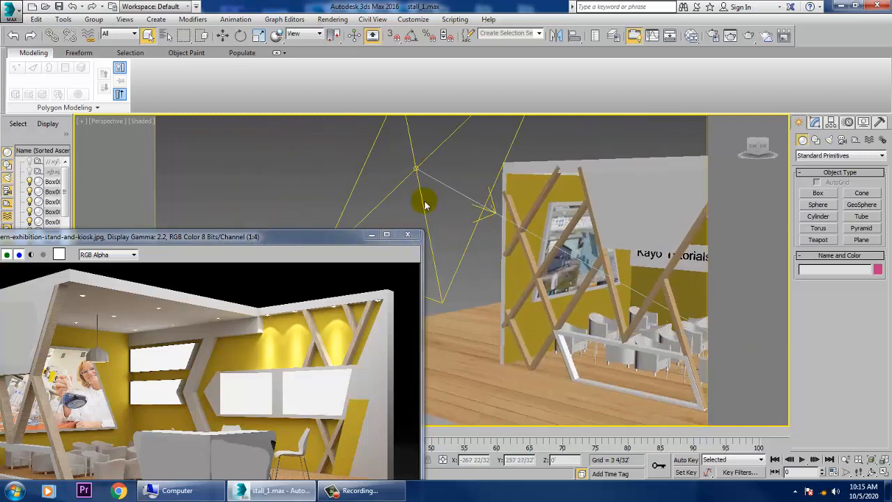
pyautogui.click(418, 168)
pyautogui.scroll(-5, 589, 263)
pyautogui.keyDown('alt'); pyautogui.moveTo(590, 263); pyautogui.dragTo(557, 265, button='middle'); pyautogui.keyUp('alt')
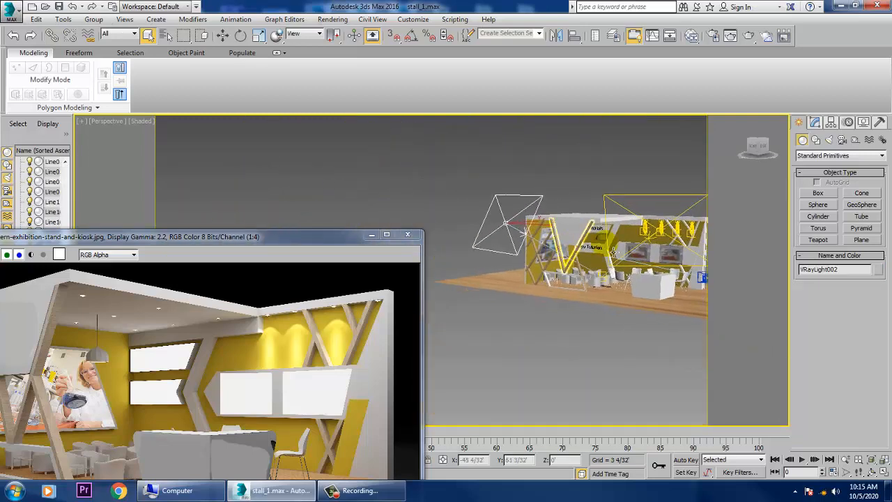
pyautogui.click(816, 124)
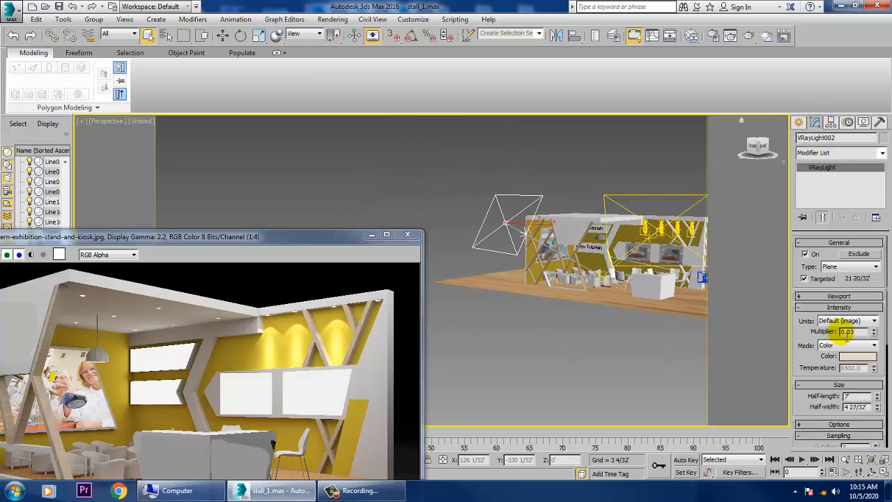
pyautogui.rightClick(873, 332)
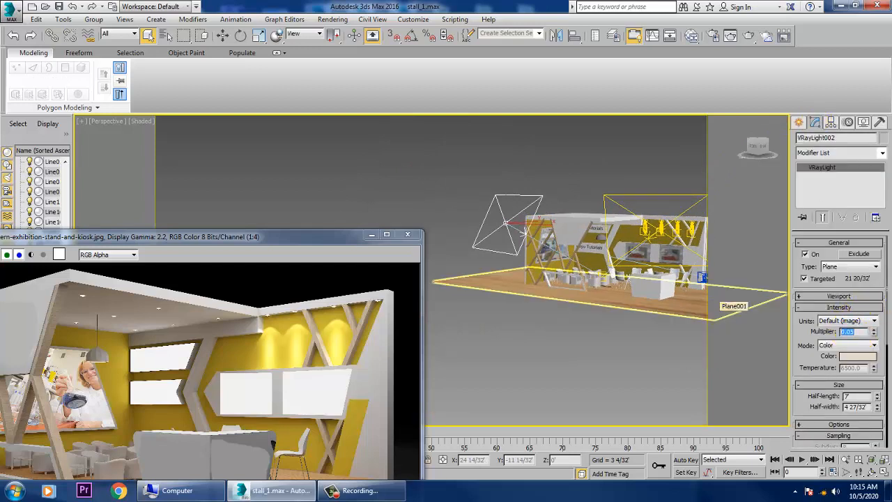
pyautogui.click(838, 423)
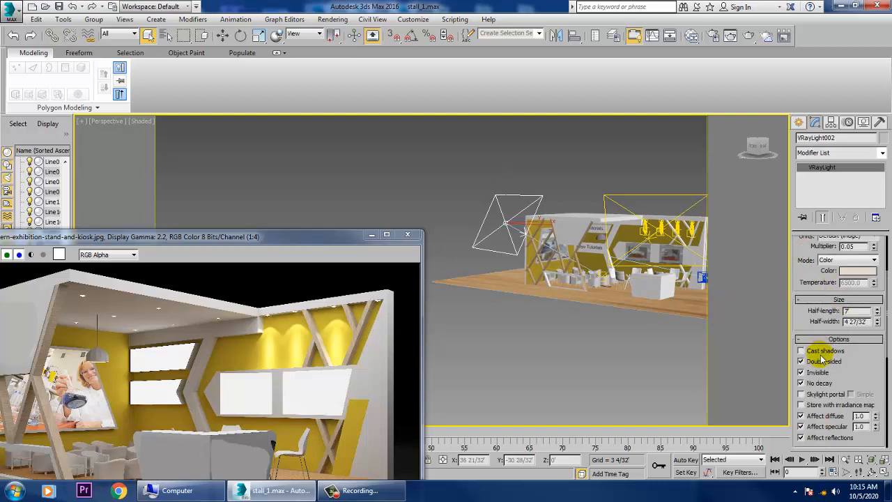
pyautogui.scroll(-4, 870, 370)
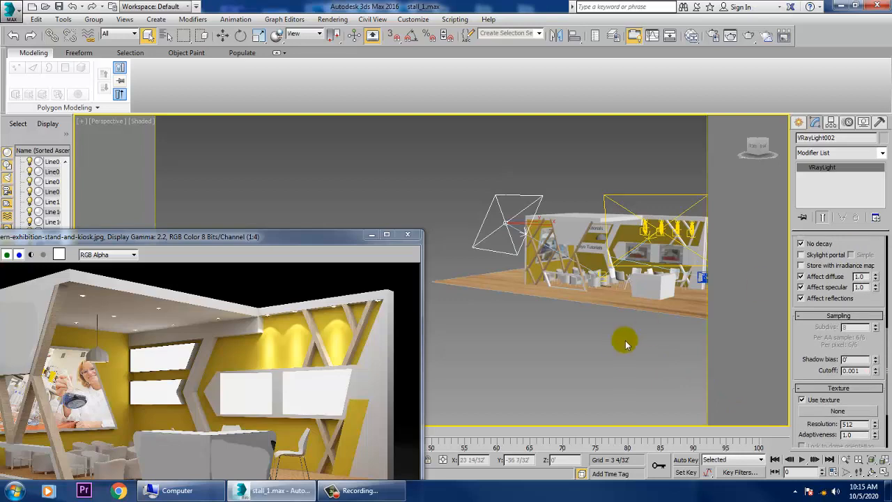
# Test-render the stall from the physical camera view and close the render output.
pyautogui.keyDown('alt'); pyautogui.moveTo(625, 343); pyautogui.dragTo(541, 342, button='middle'); pyautogui.keyUp('alt')
pyautogui.press('c')
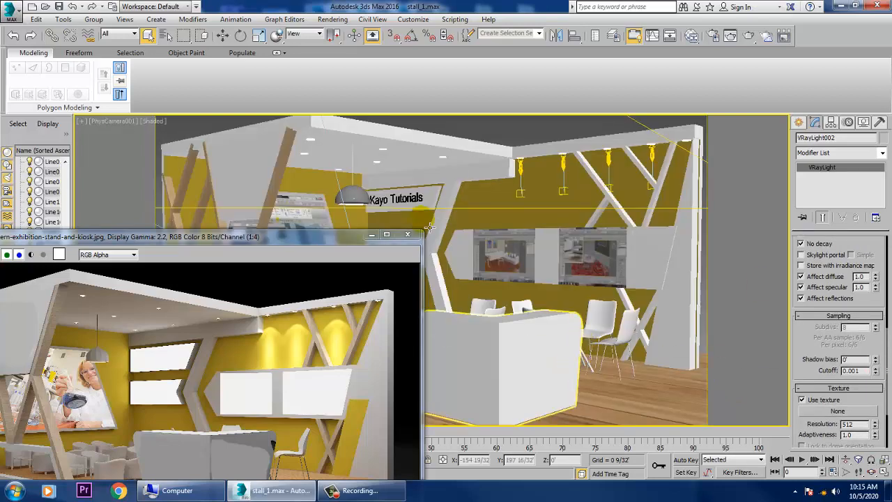
pyautogui.click(338, 19)
pyautogui.click(348, 34)
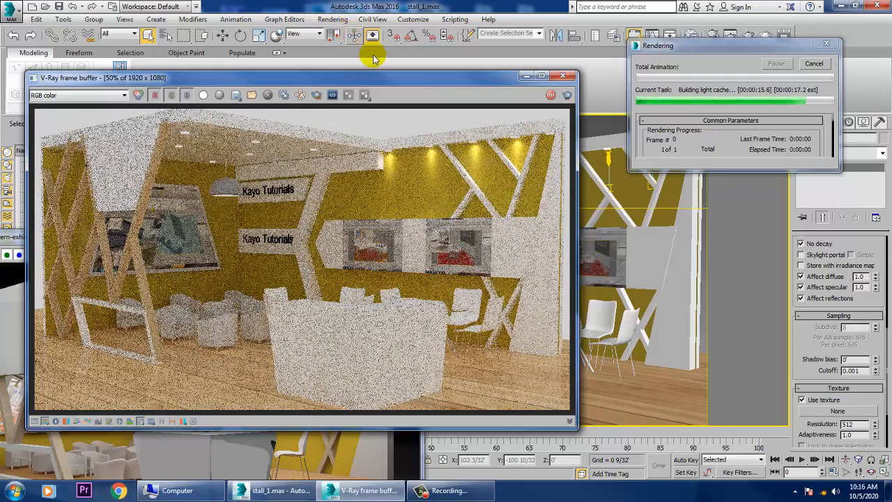
pyautogui.click(563, 75)
# In the perspective view, select the first three IES light targets along the yellow back wall.
pyautogui.press('p')
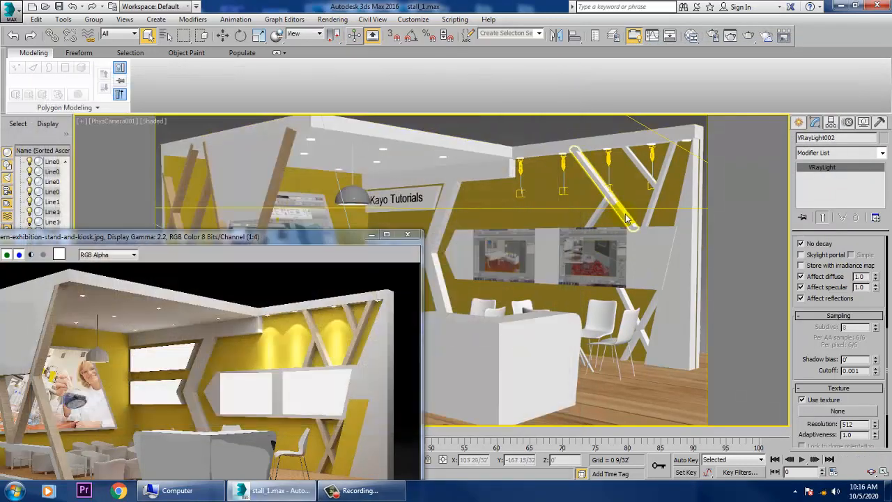
pyautogui.scroll(-3, 647, 251)
pyautogui.scroll(-2, 645, 246)
pyautogui.keyDown('alt'); pyautogui.moveTo(597, 264); pyautogui.dragTo(613, 284, button='middle'); pyautogui.keyUp('alt')
pyautogui.moveTo(634, 254); pyautogui.dragTo(627, 298, button='middle')
pyautogui.scroll(3, 629, 298)
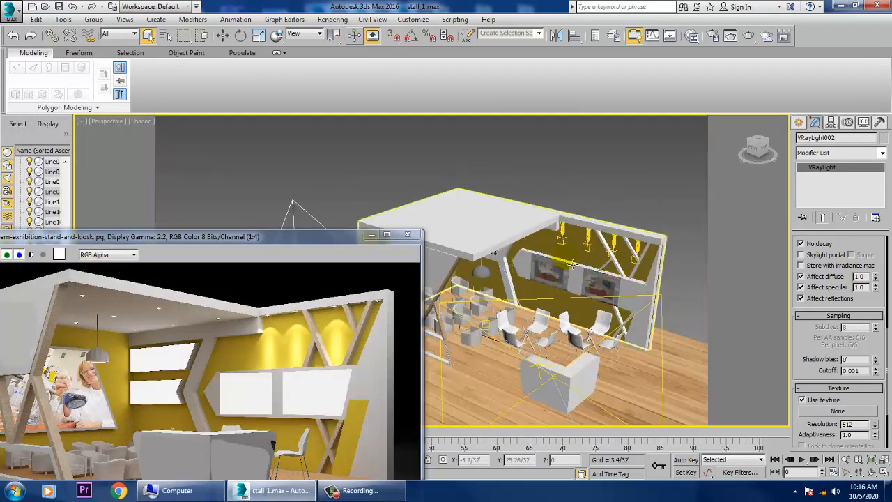
pyautogui.scroll(5, 555, 194)
pyautogui.click(559, 201)
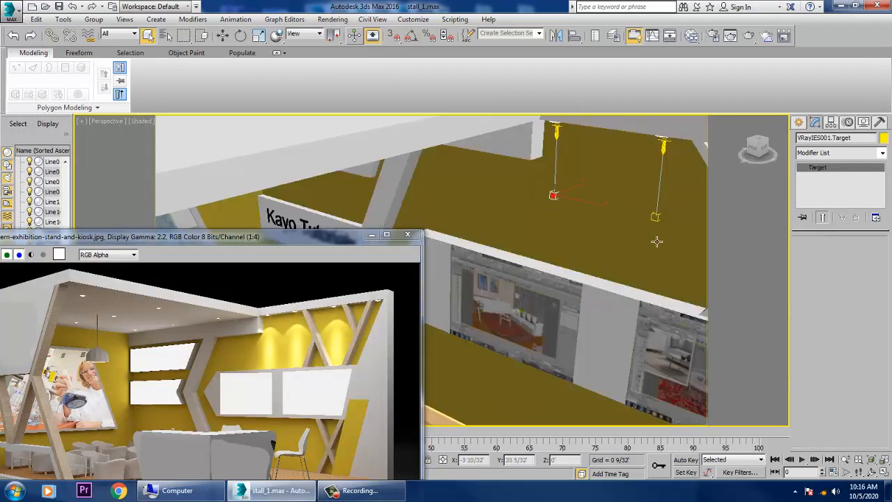
pyautogui.keyDown('ctrl'); pyautogui.click(658, 217); pyautogui.keyUp('ctrl')
pyautogui.moveTo(676, 247); pyautogui.dragTo(522, 237, button='middle')
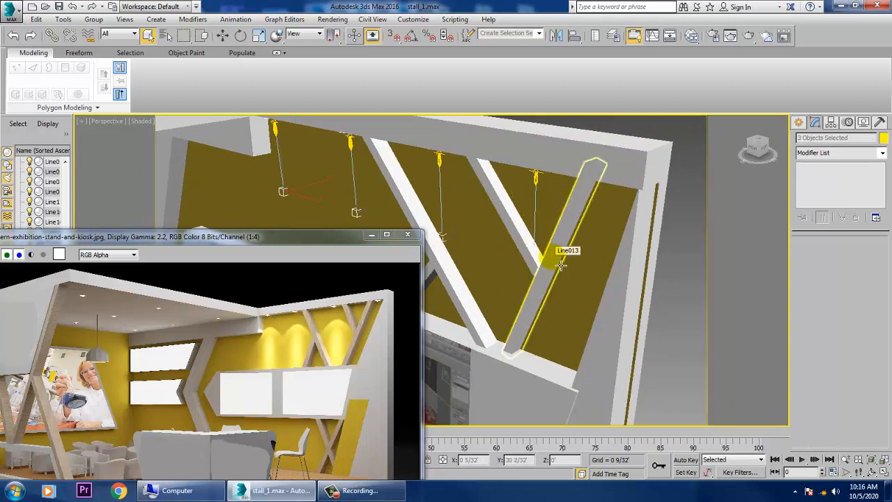
# Switch to wireframe display and add the fourth IES light target, leaving out its light and the overlapping slanted beam.
pyautogui.press('F3')
pyautogui.keyDown('ctrl'); pyautogui.click(536, 268); pyautogui.keyUp('ctrl')
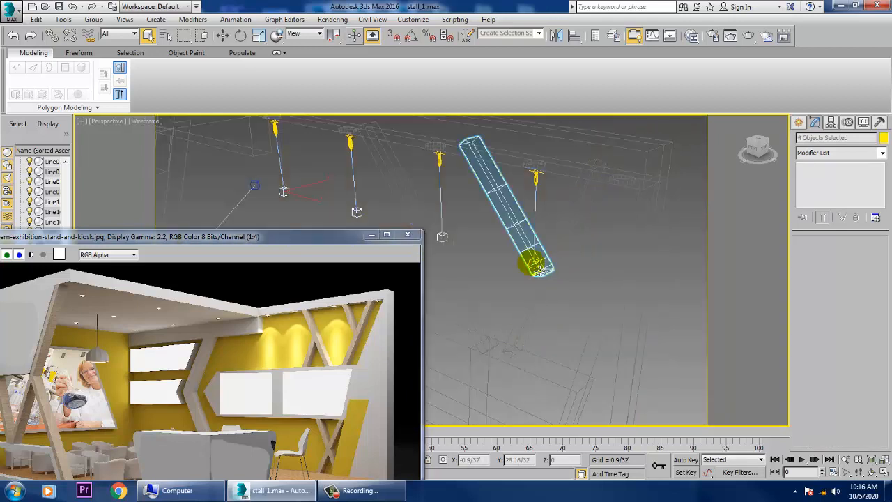
pyautogui.keyDown('ctrl'); pyautogui.click(534, 265); pyautogui.keyUp('ctrl')
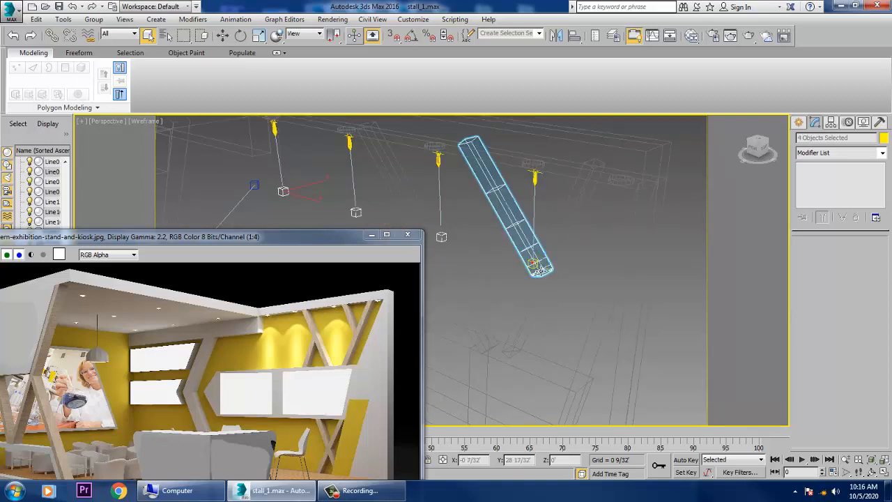
pyautogui.click(675, 254)
pyautogui.moveTo(682, 242); pyautogui.dragTo(506, 298)
pyautogui.keyDown('alt'); pyautogui.moveTo(597, 129); pyautogui.dragTo(673, 259); pyautogui.keyUp('alt')
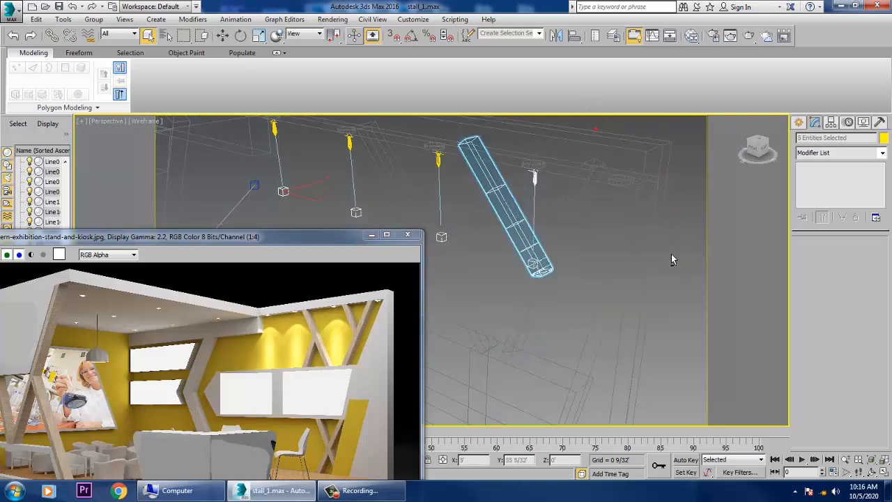
pyautogui.click(492, 198)
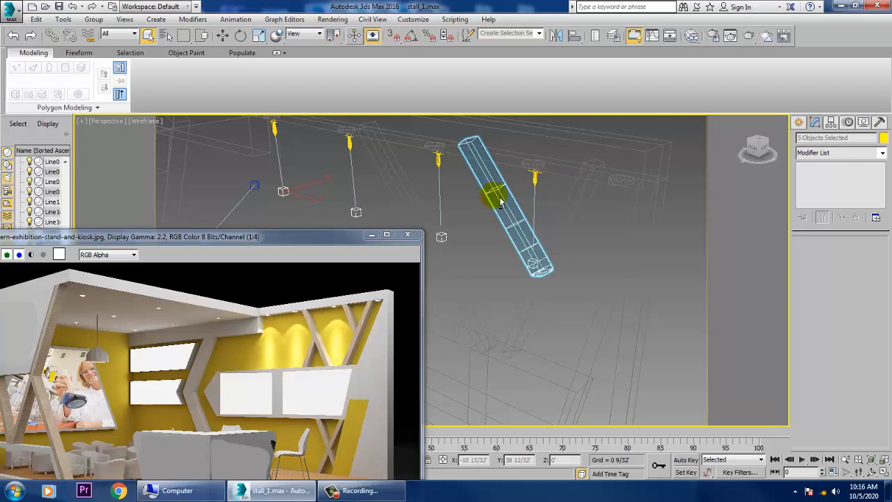
pyautogui.keyDown('alt'); pyautogui.click(500, 199); pyautogui.keyUp('alt')
# Return the perspective view to Shaded display and activate the Move tool for the four selected IES targets.
pyautogui.scroll(-5, 541, 239)
pyautogui.scroll(5, 537, 241)
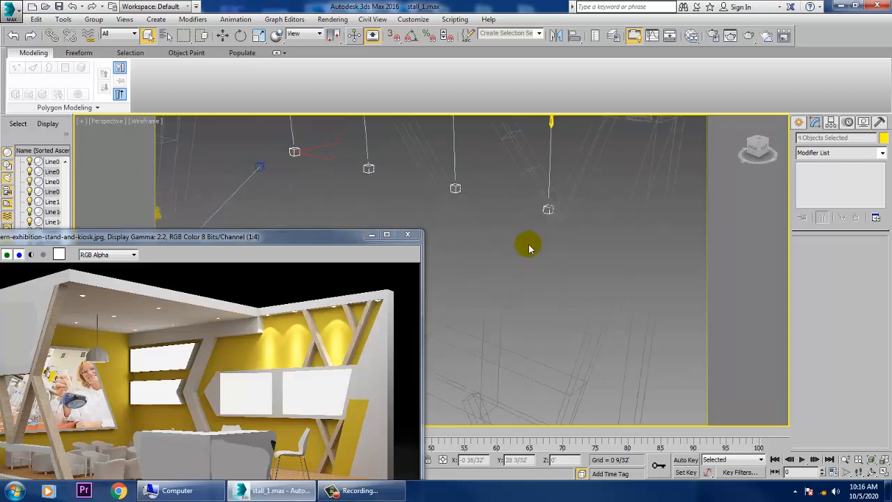
pyautogui.moveTo(529, 249); pyautogui.dragTo(563, 230, button='middle')
pyautogui.press('w')
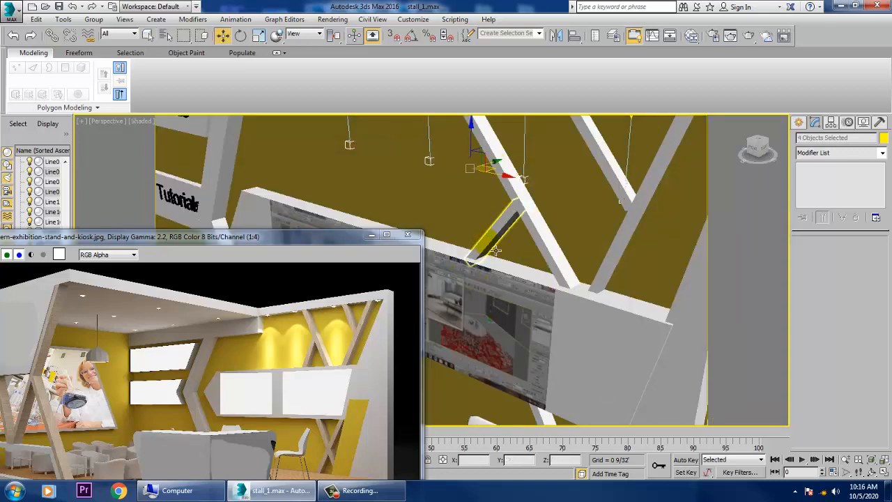
pyautogui.keyDown('alt'); pyautogui.moveTo(507, 234); pyautogui.dragTo(572, 247, button='middle'); pyautogui.keyUp('alt')
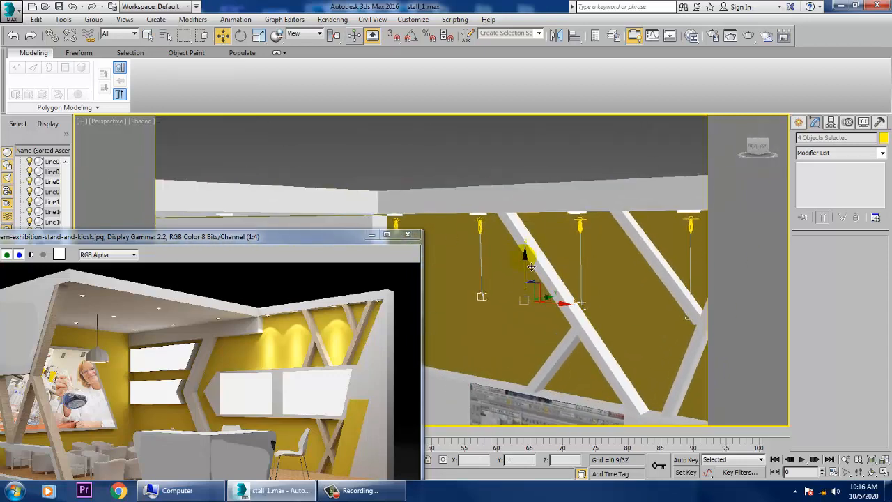
pyautogui.scroll(-10, 540, 279)
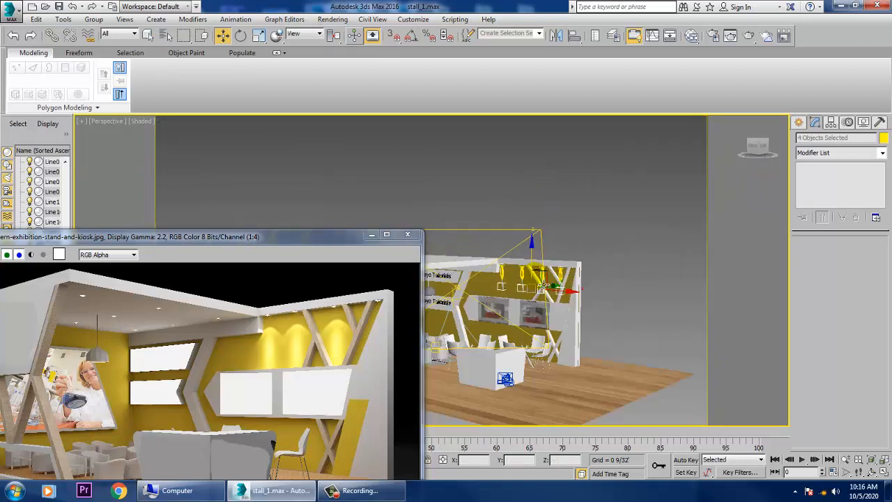
pyautogui.keyDown('alt'); pyautogui.moveTo(582, 236); pyautogui.dragTo(405, 223, button='middle'); pyautogui.keyUp('alt')
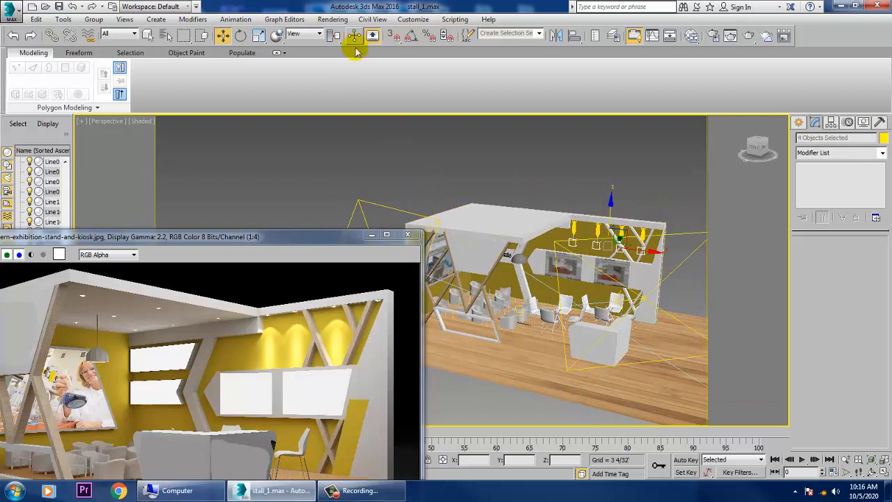
# Open the render setup and review the V-Ray image sampler, image filter, adaptive subdivision and environment settings.
pyautogui.click(333, 19)
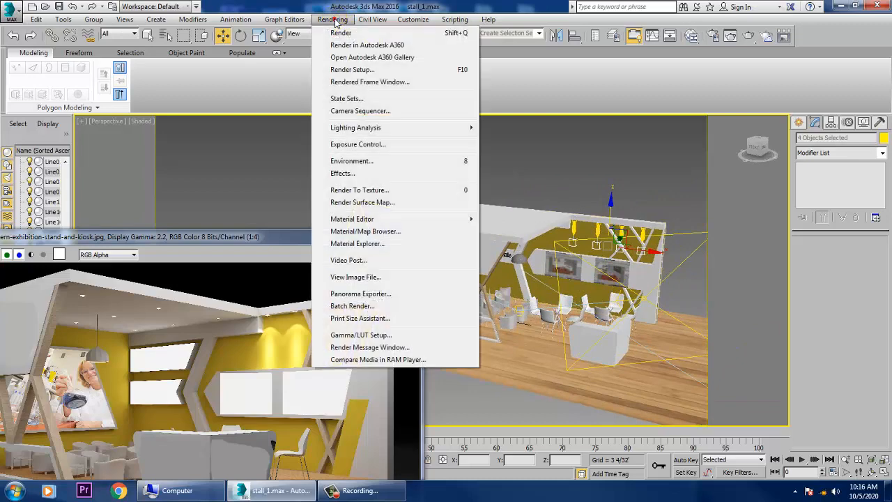
pyautogui.click(370, 70)
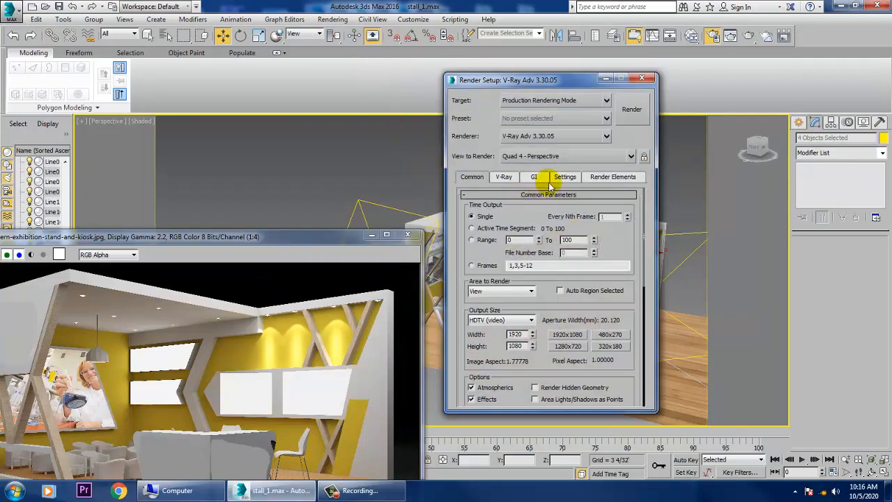
pyautogui.click(503, 177)
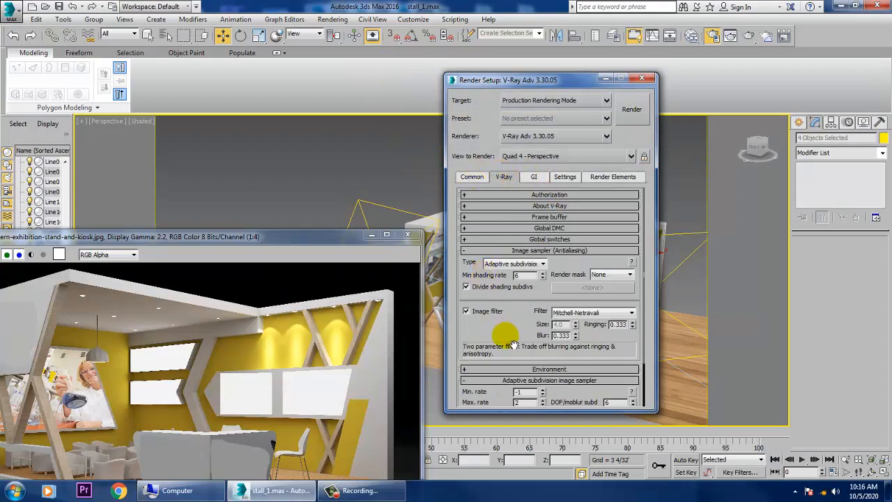
pyautogui.scroll(-2, 516, 347)
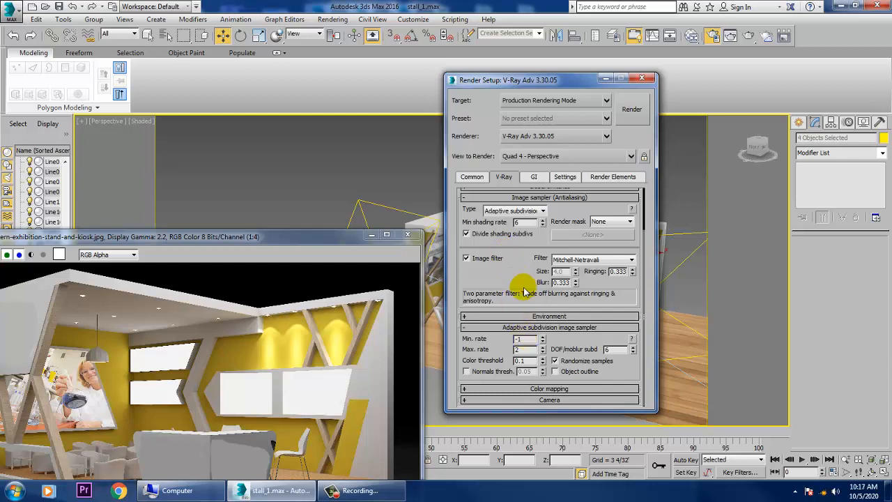
pyautogui.click(536, 316)
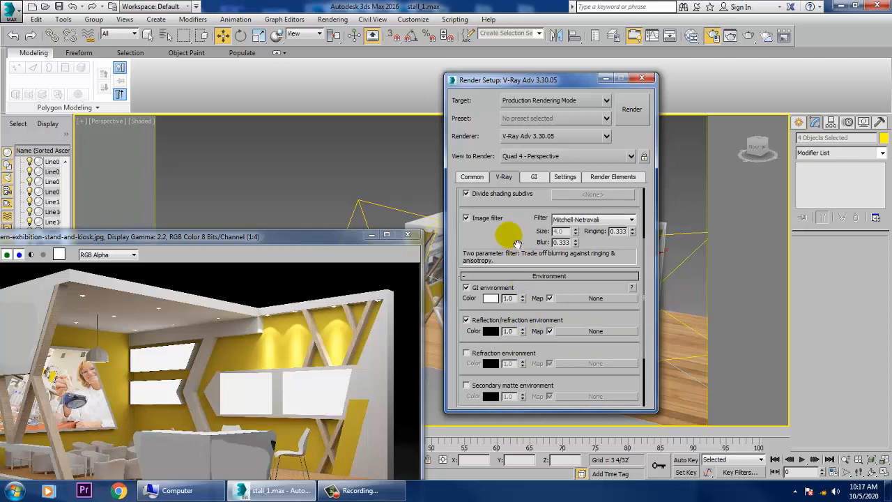
pyautogui.moveTo(516, 241); pyautogui.dragTo(518, 352)
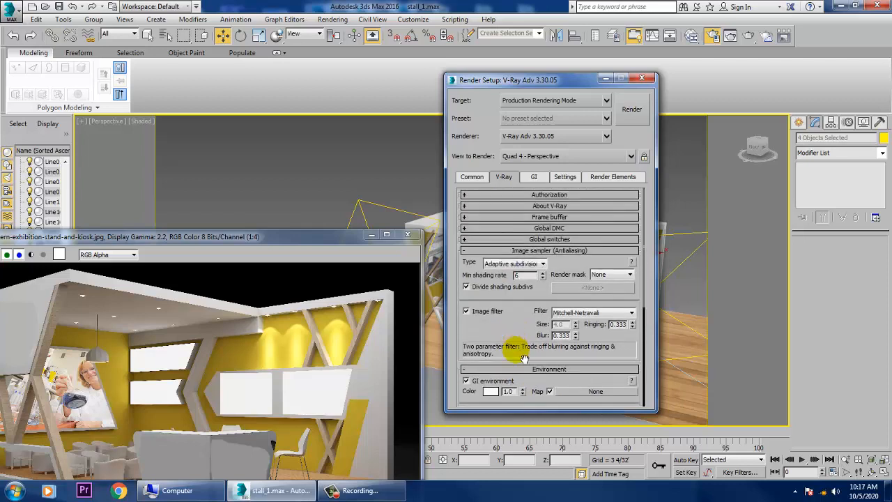
# Switch the V-Ray Global switches to Advanced mode and review their lighting and material options.
pyautogui.click(542, 239)
pyautogui.click(619, 251)
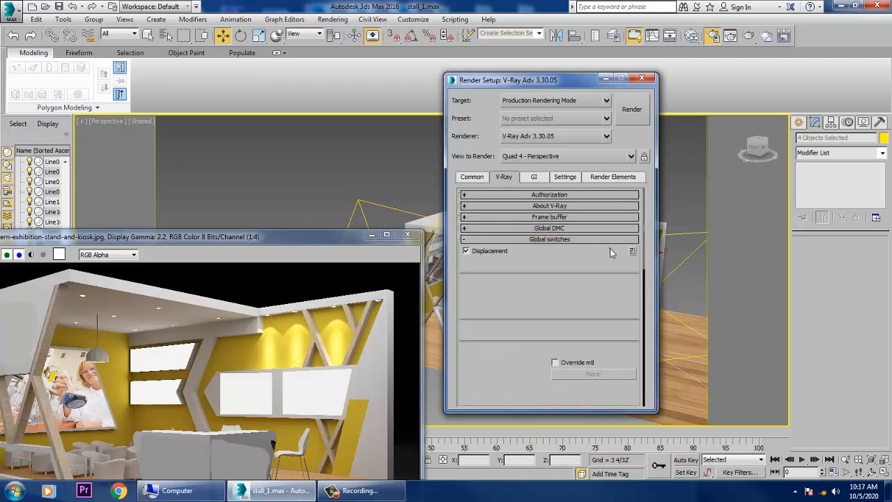
pyautogui.moveTo(540, 313); pyautogui.dragTo(544, 191)
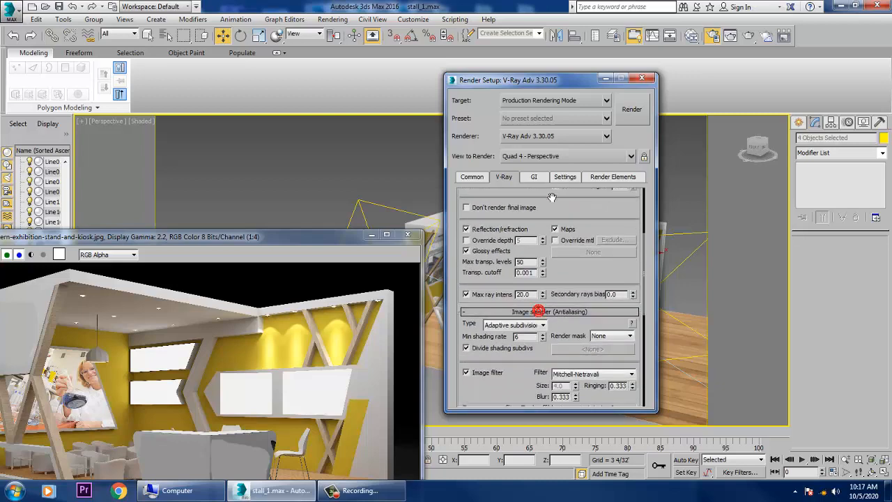
pyautogui.moveTo(520, 369); pyautogui.dragTo(533, 456)
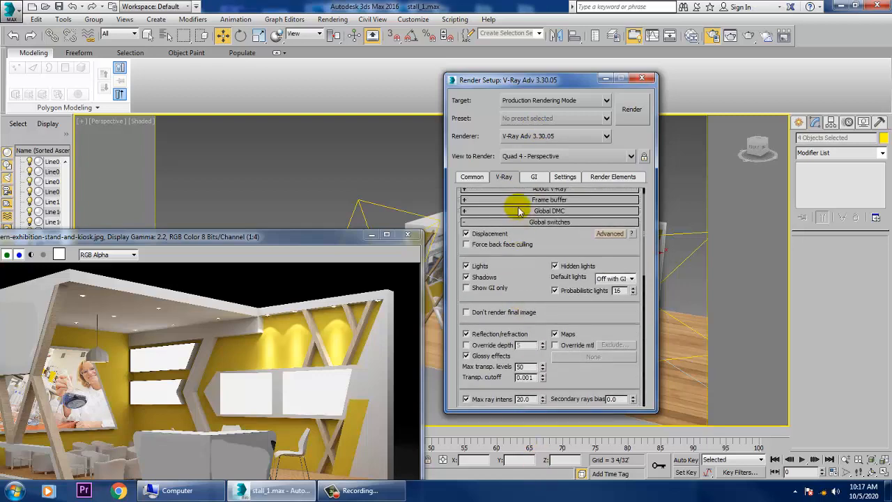
# Switch the V-Ray Global DMC settings to Advanced mode.
pyautogui.click(546, 211)
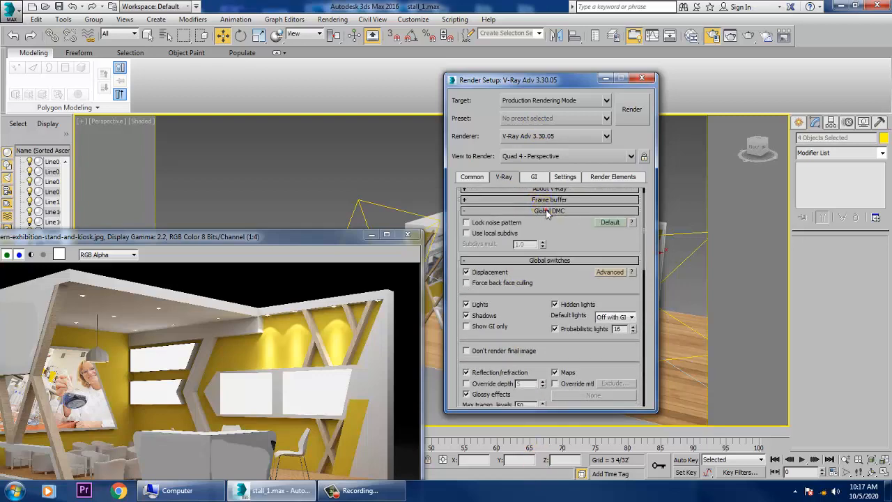
pyautogui.click(613, 223)
pyautogui.scroll(1, 498, 255)
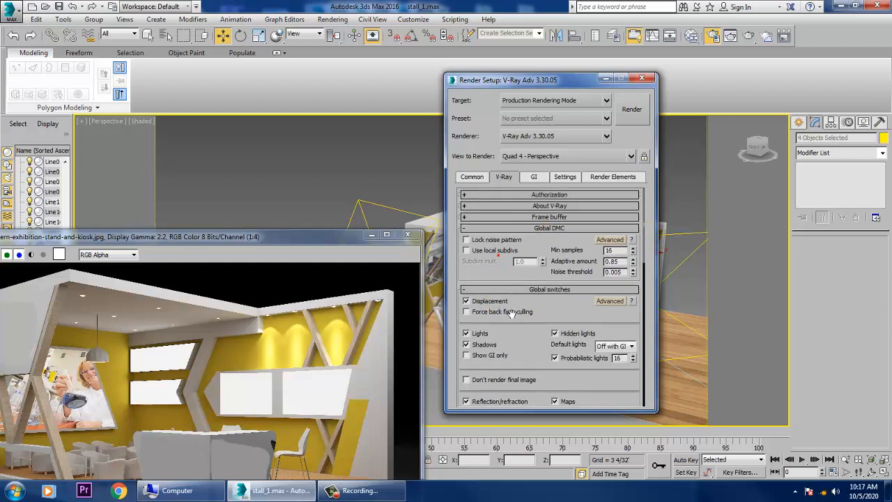
# Enable Use local subdivs in the Global DMC settings and set the noise threshold to 0.001.
pyautogui.moveTo(475, 252)
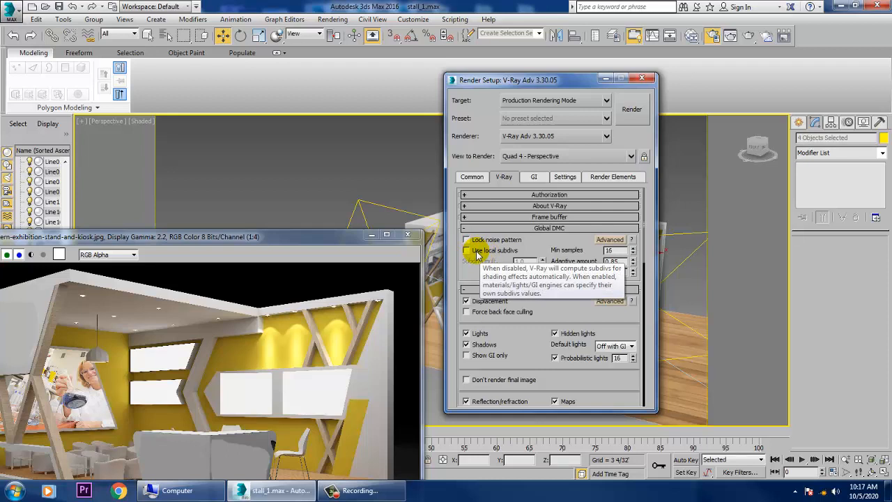
pyautogui.click(466, 250)
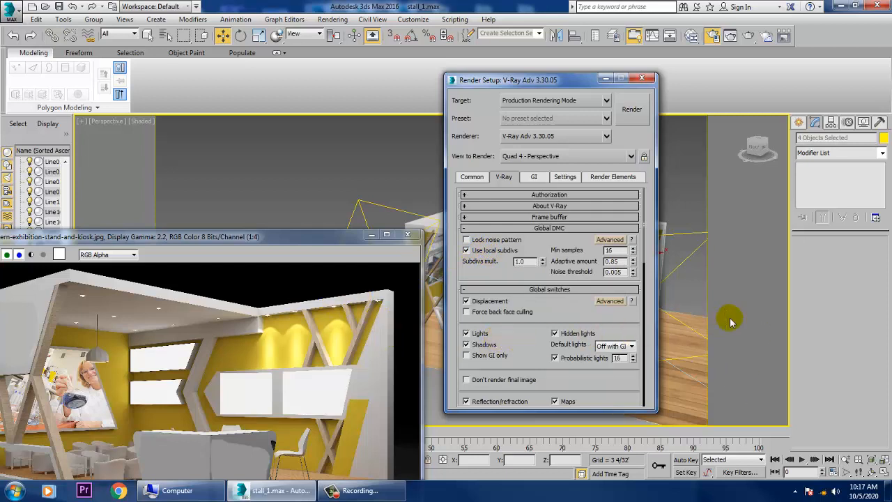
pyautogui.moveTo(625, 273); pyautogui.dragTo(583, 273)
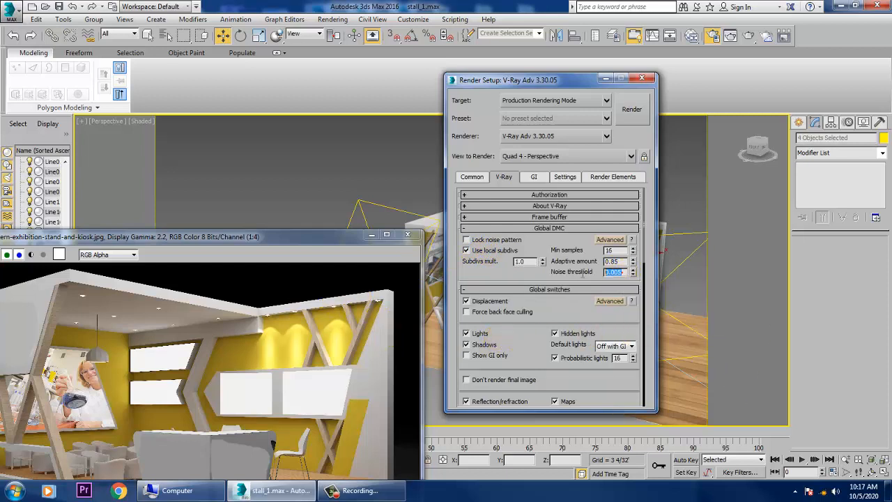
pyautogui.write('0.')
pyautogui.press('Return')
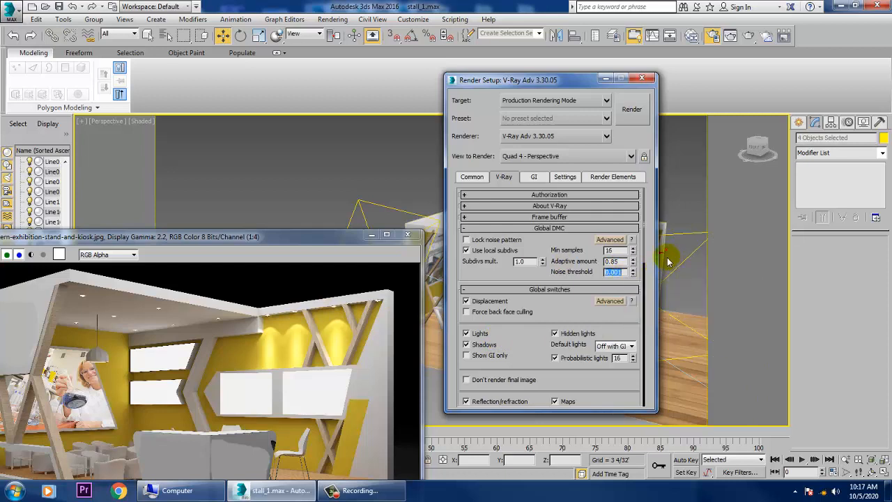
# Select VRayLight002 and examine the subdivs of the wall material in the Slate Material Editor.
pyautogui.click(430, 224)
pyautogui.press('m')
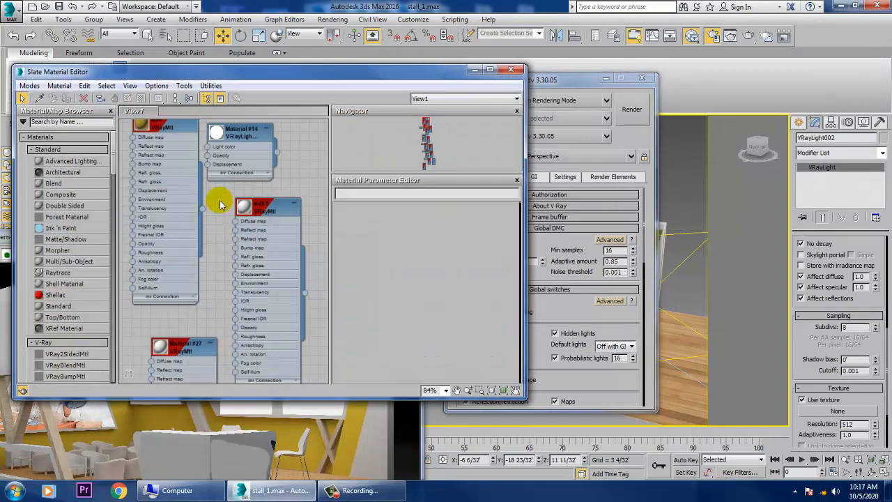
pyautogui.moveTo(228, 187); pyautogui.dragTo(258, 325, button='middle')
pyautogui.moveTo(245, 205); pyautogui.dragTo(261, 335, button='middle')
pyautogui.scroll(-5, 259, 323)
pyautogui.moveTo(252, 296); pyautogui.dragTo(230, 112, button='middle')
pyautogui.scroll(2, 246, 304)
pyautogui.moveTo(230, 201); pyautogui.dragTo(263, 251, button='middle')
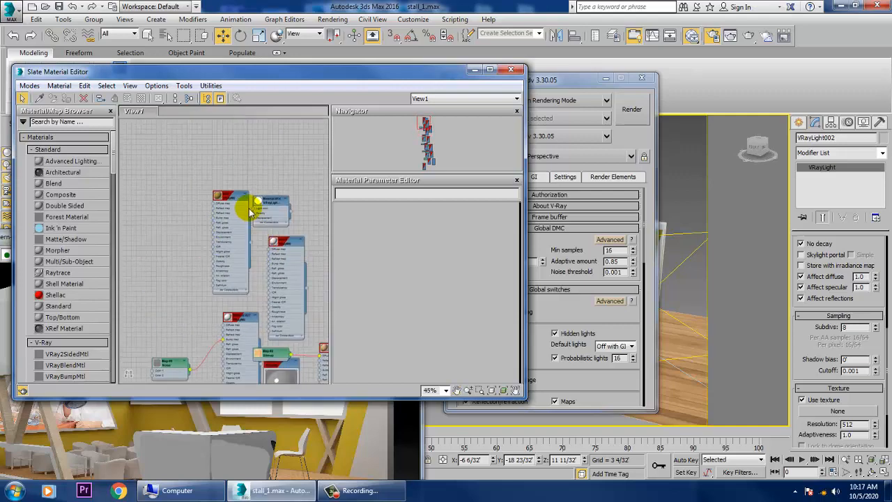
pyautogui.doubleClick(229, 199)
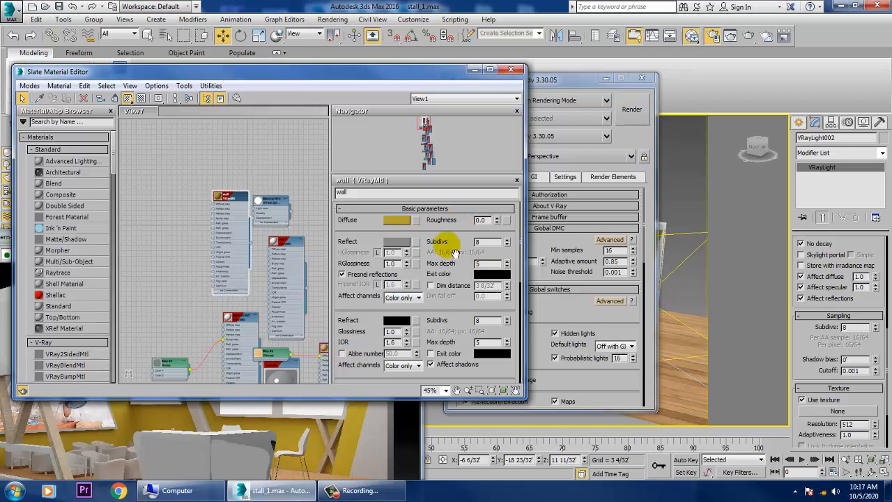
pyautogui.click(483, 241)
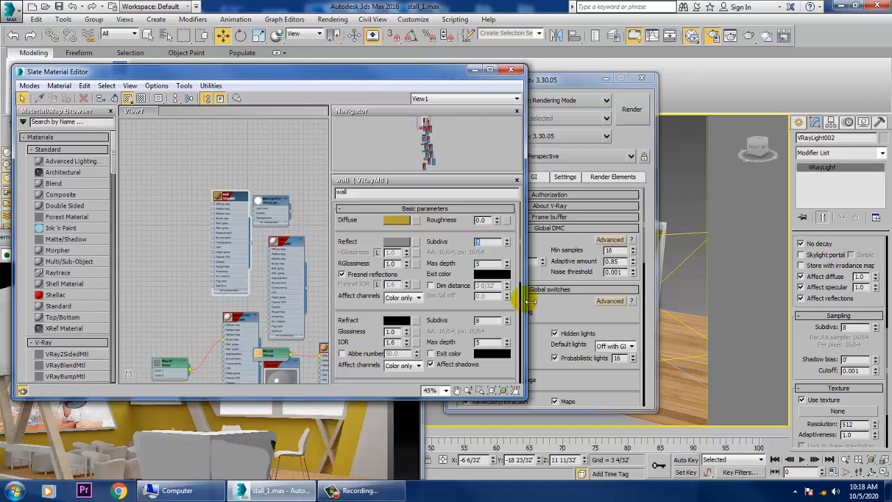
pyautogui.click(454, 244)
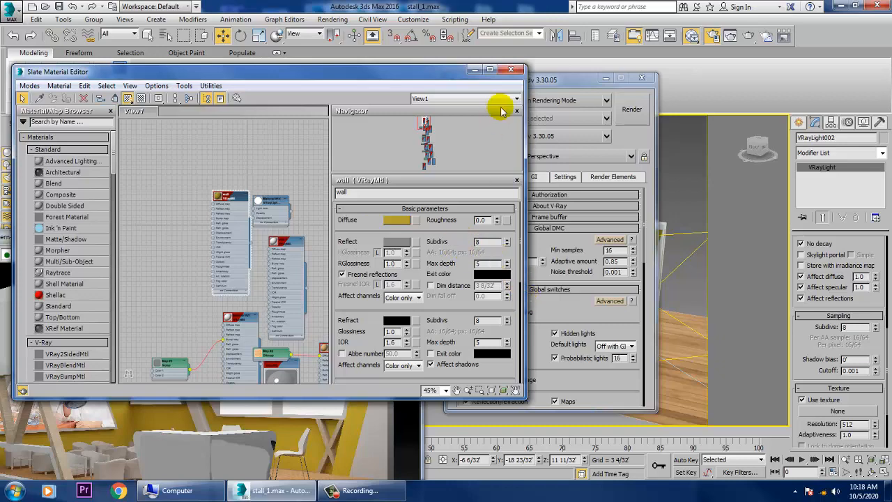
pyautogui.click(510, 68)
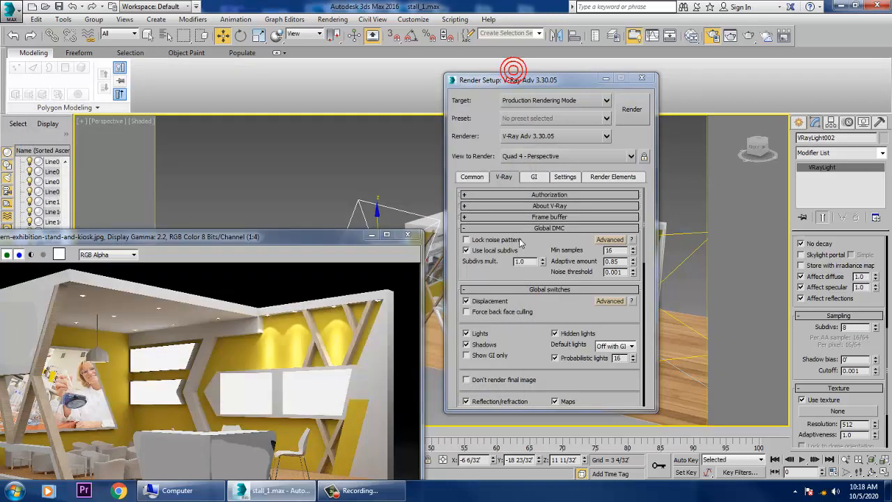
# Disable Use local subdivs in the Global DMC settings and check the noise threshold.
pyautogui.click(476, 251)
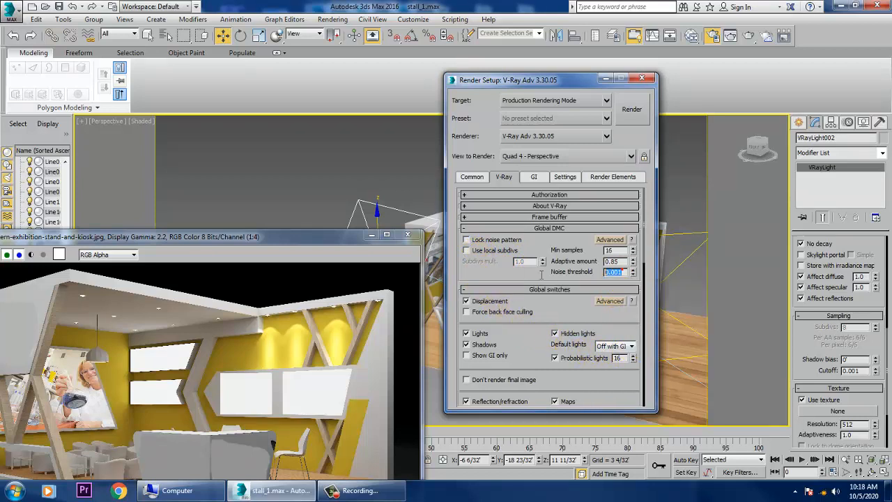
pyautogui.doubleClick(610, 272)
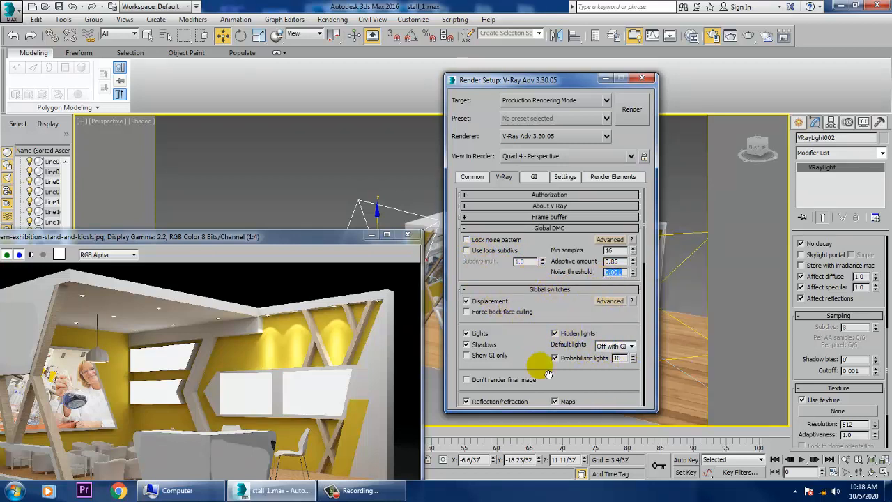
# Use Adaptive subdivision as the image sampler type and set the image filter to Catmull-Rom.
pyautogui.scroll(-6, 546, 375)
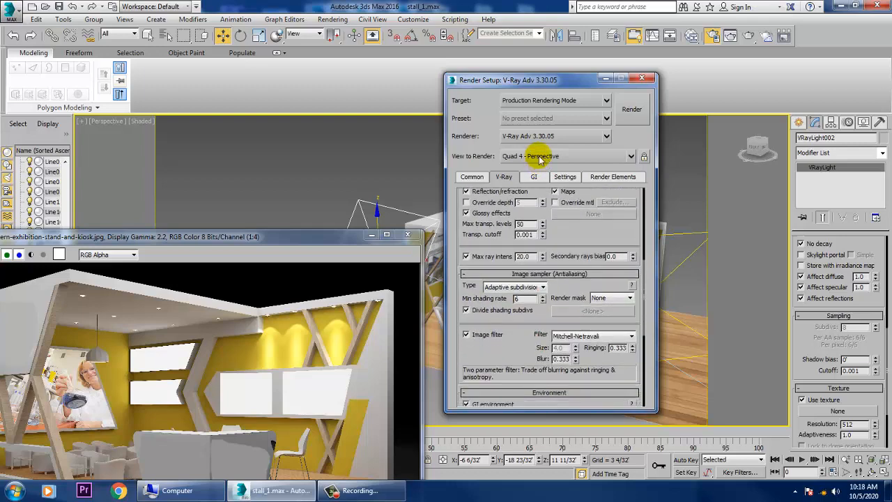
pyautogui.click(522, 285)
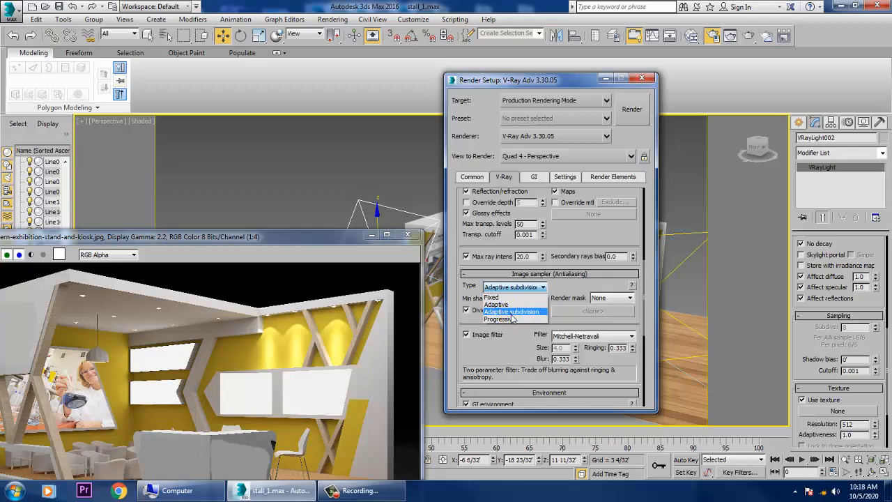
pyautogui.click(511, 313)
pyautogui.scroll(-3, 542, 359)
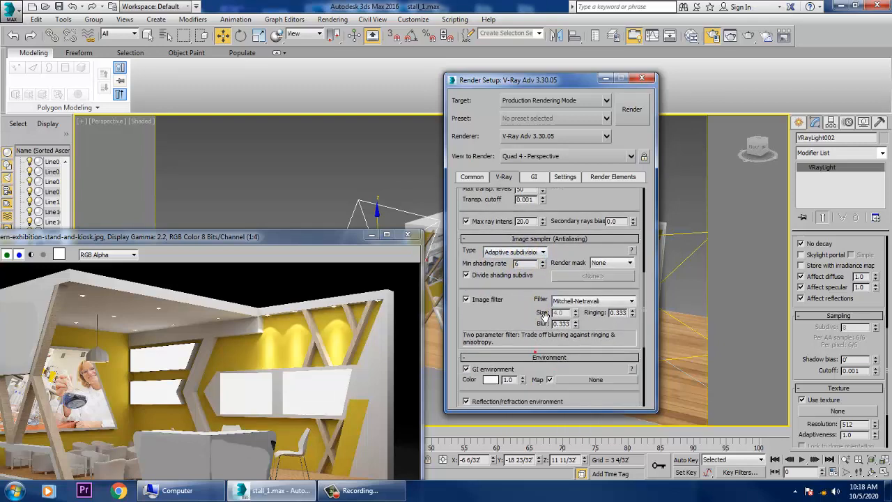
pyautogui.click(584, 281)
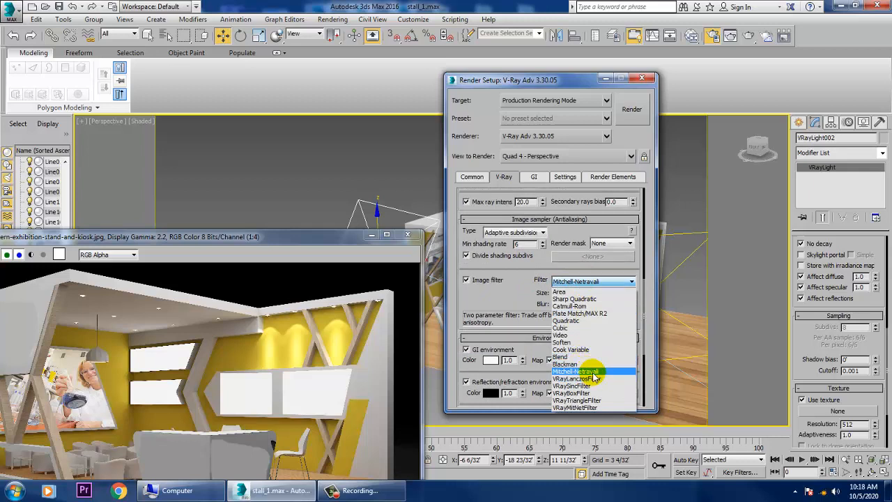
pyautogui.click(591, 371)
pyautogui.click(584, 282)
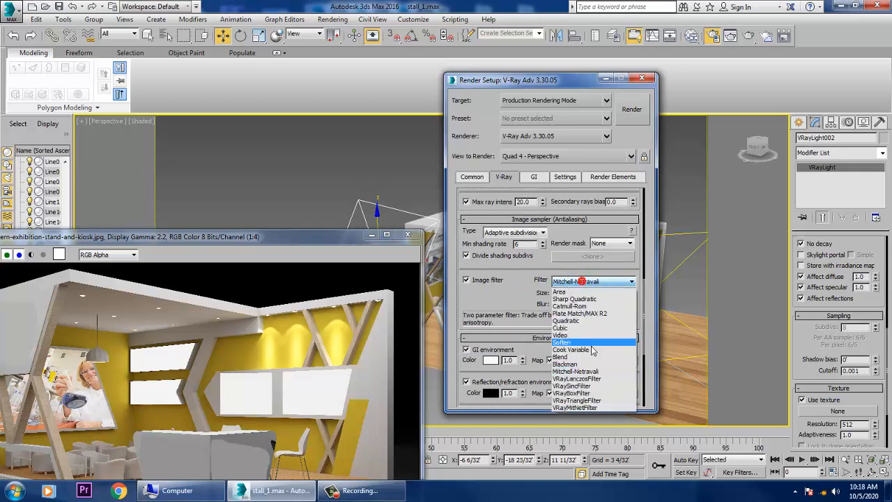
pyautogui.click(570, 307)
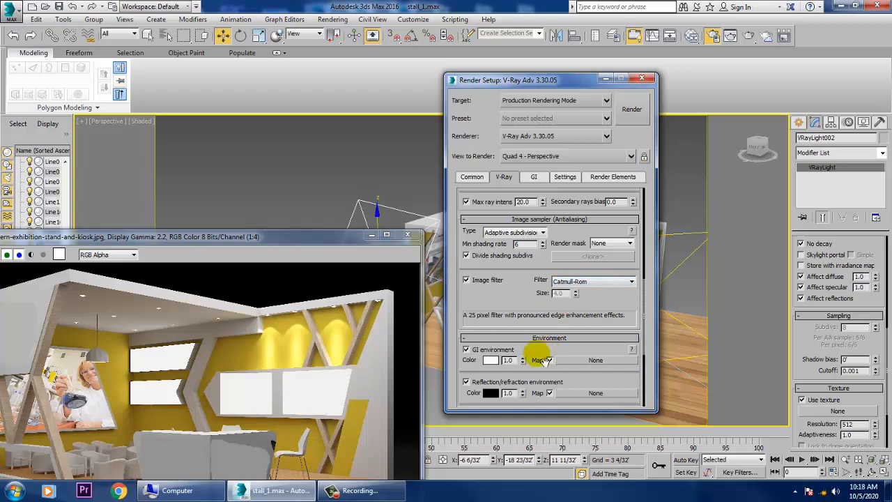
# Set the adaptive subdivision image sampler's minimum rate to 3 and maximum rate to 6.
pyautogui.moveTo(499, 293); pyautogui.dragTo(510, 201)
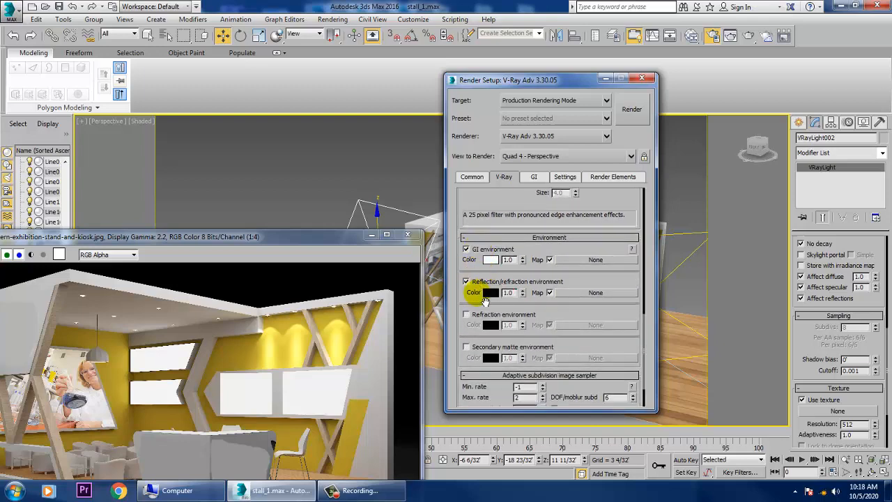
pyautogui.moveTo(515, 398); pyautogui.dragTo(543, 336)
pyautogui.click(530, 338)
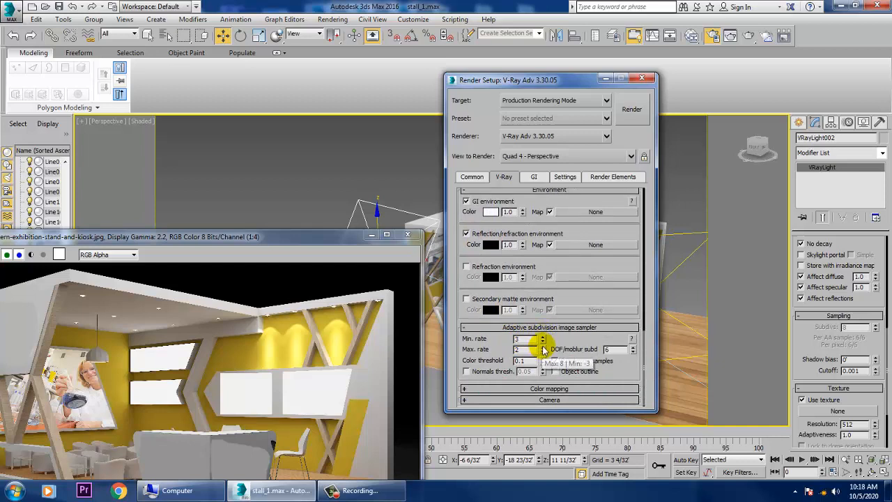
pyautogui.click(543, 347)
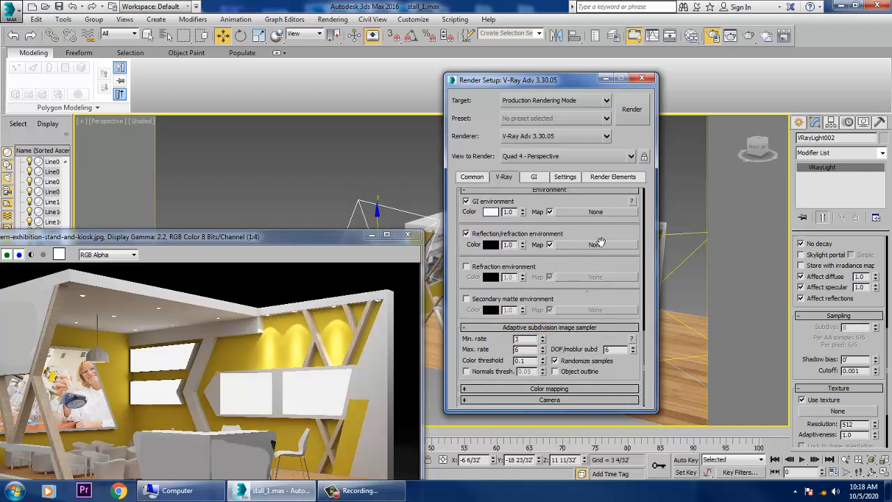
# Expand the Color mapping settings and check the mapping type.
pyautogui.click(561, 389)
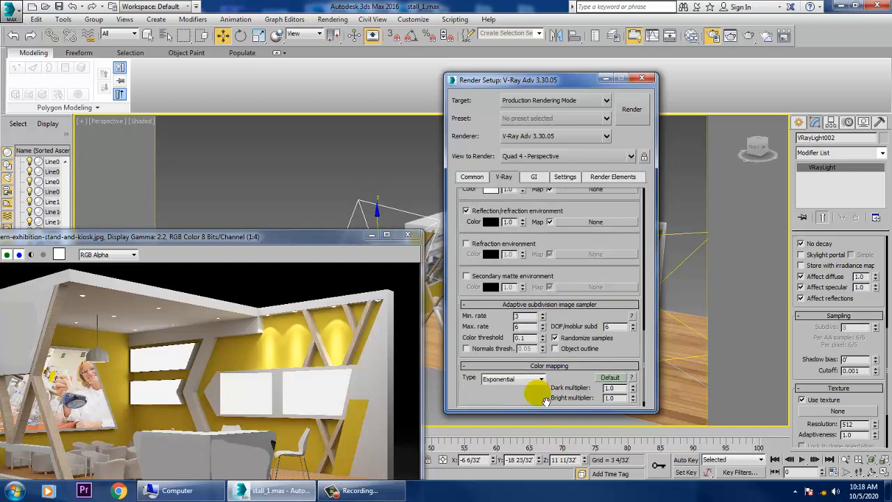
pyautogui.click(530, 379)
pyautogui.click(524, 379)
# Review the global illumination engines and expand the Irradiance map and Light cache settings.
pyautogui.click(534, 177)
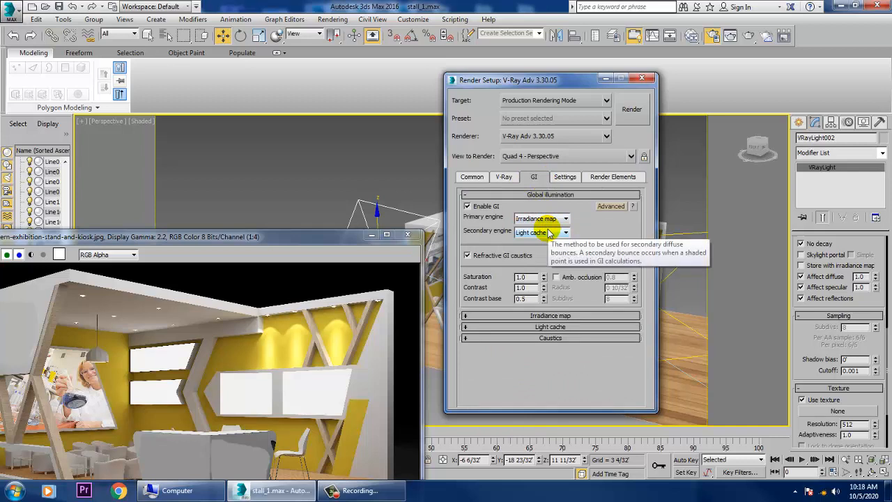
pyautogui.click(558, 319)
pyautogui.scroll(-2, 567, 338)
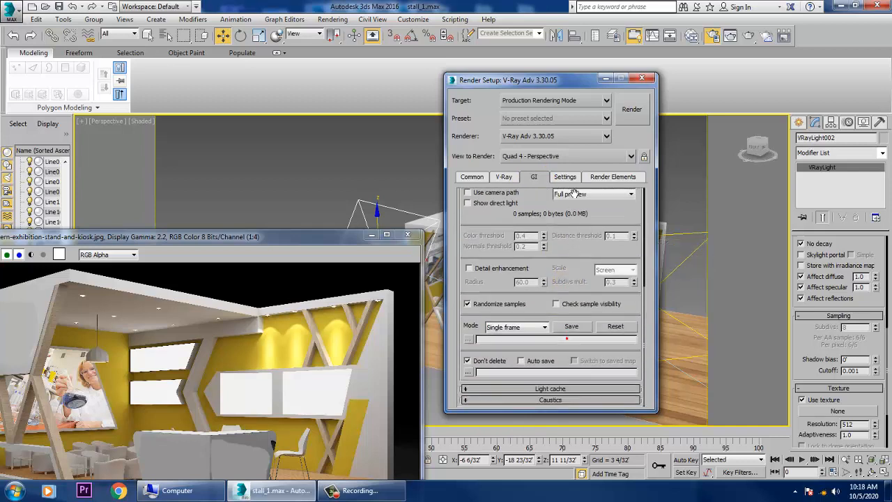
pyautogui.click(562, 388)
pyautogui.scroll(-2, 561, 376)
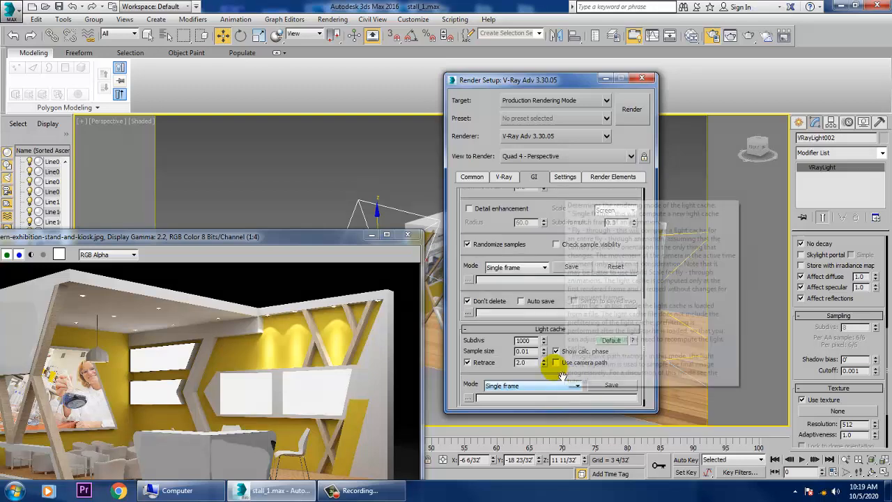
# Switch the Light cache settings to Advanced mode and check the Subdivs value.
pyautogui.doubleClick(524, 339)
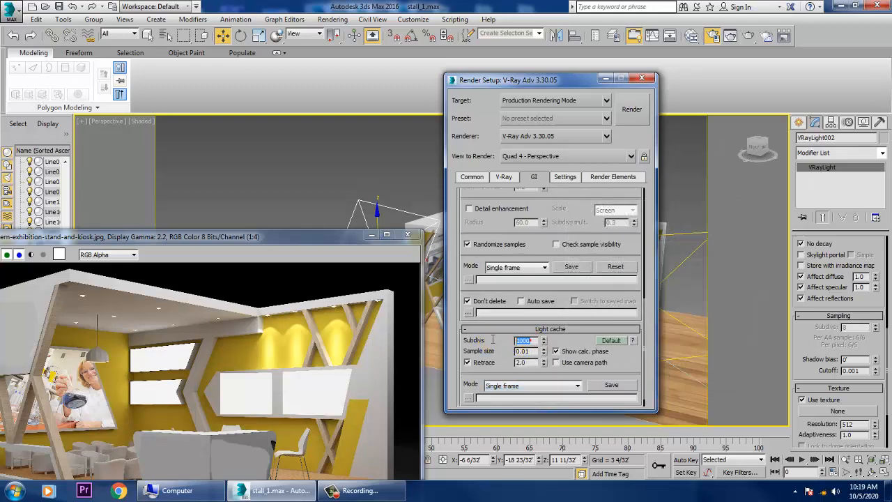
pyautogui.click(622, 341)
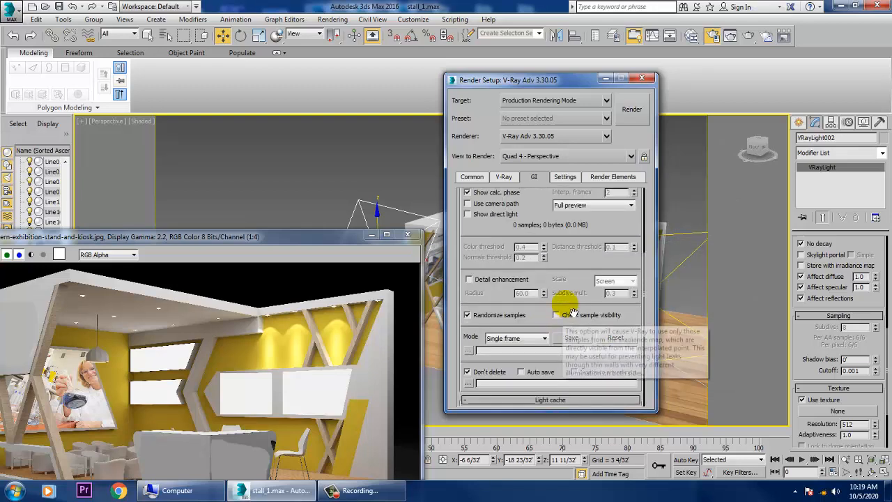
pyautogui.moveTo(564, 302); pyautogui.dragTo(593, 57)
pyautogui.doubleClick(524, 233)
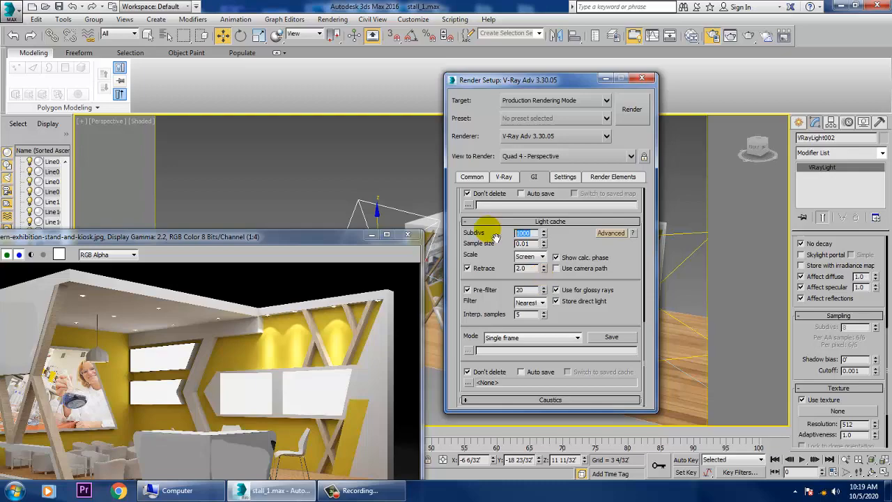
# Start a test render of the PhysCamera001 view, then close the V-Ray frame buffer.
pyautogui.click(383, 173)
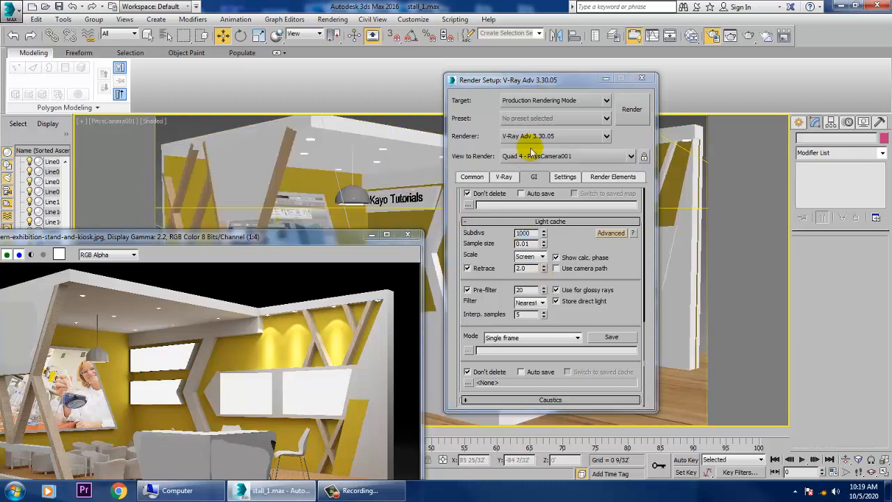
pyautogui.click(627, 110)
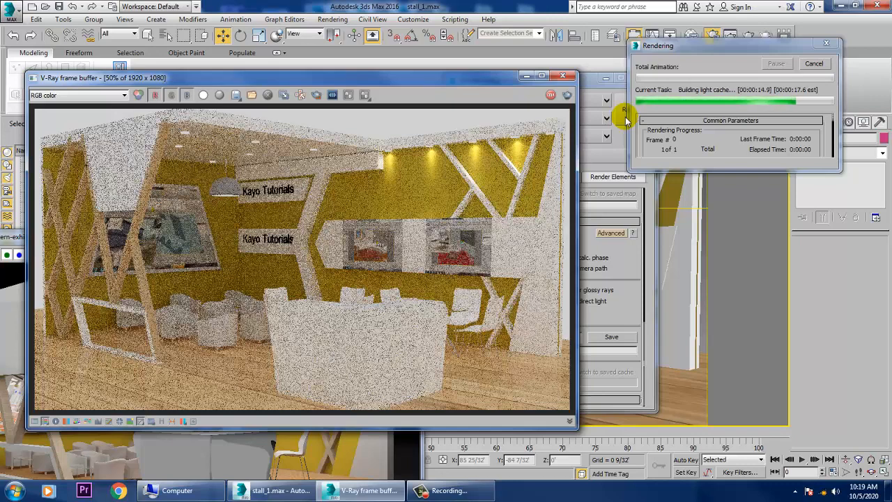
pyautogui.click(563, 75)
# Start adding render elements and select VRayDiffuseFilter, VRayLighting and VRayGlobalIllumination.
pyautogui.click(619, 178)
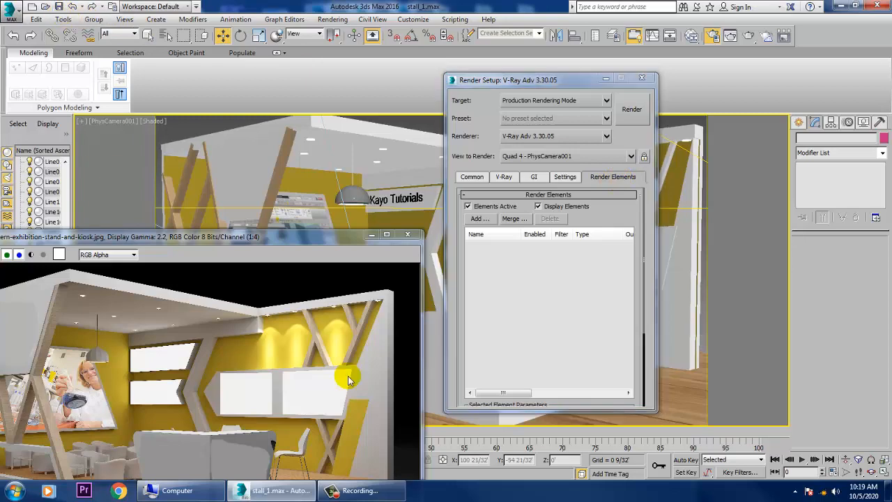
pyautogui.click(478, 218)
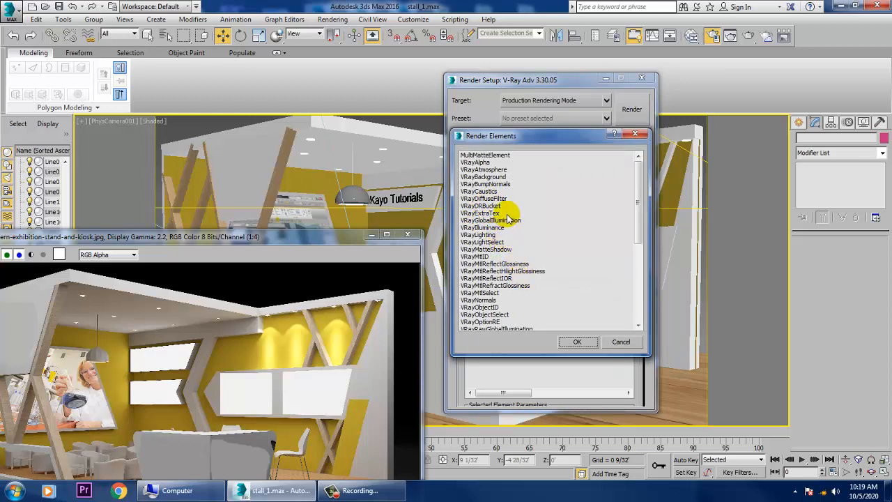
pyautogui.click(492, 200)
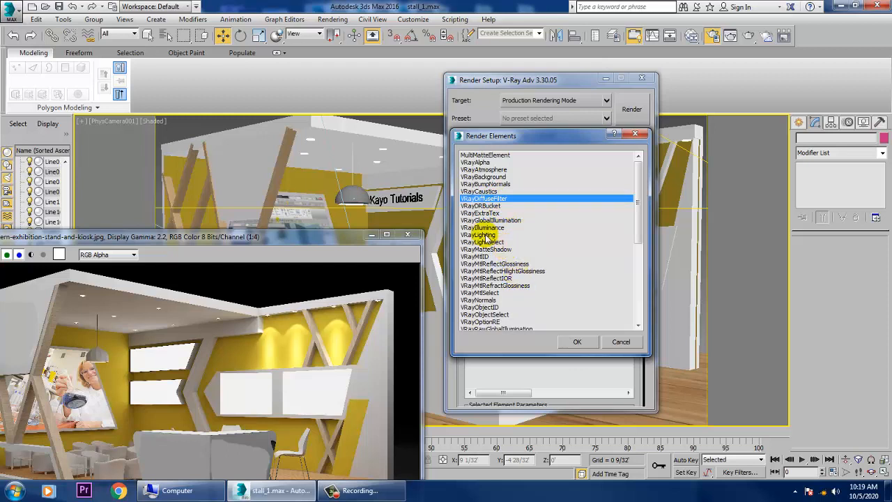
pyautogui.keyDown('ctrl'); pyautogui.click(489, 235); pyautogui.keyUp('ctrl')
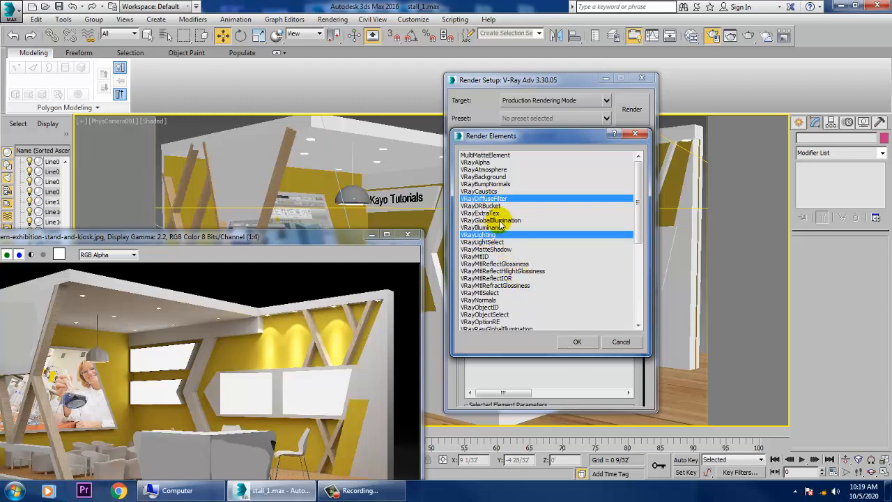
pyautogui.keyDown('ctrl'); pyautogui.click(493, 220); pyautogui.keyUp('ctrl')
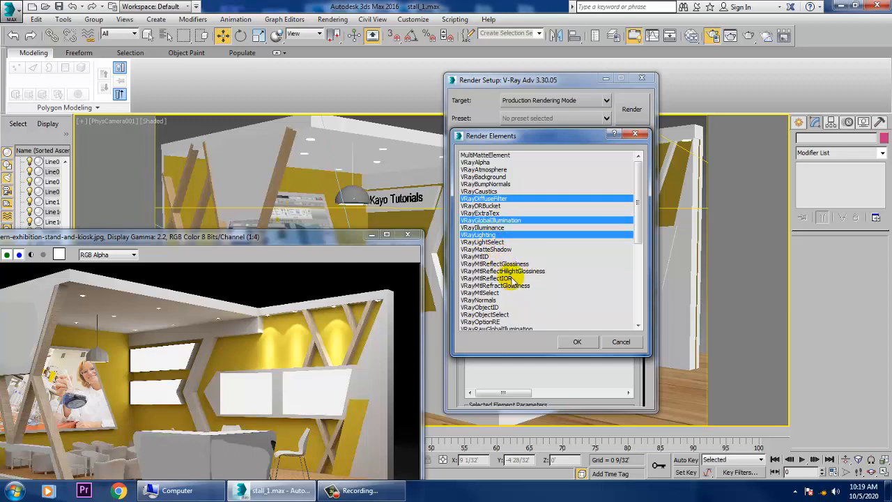
# Extend the render element selection with VRayReflection, VRayRefraction, VRaySelfIllumination, VRayShadows and VRaySpecular.
pyautogui.scroll(-2, 522, 301)
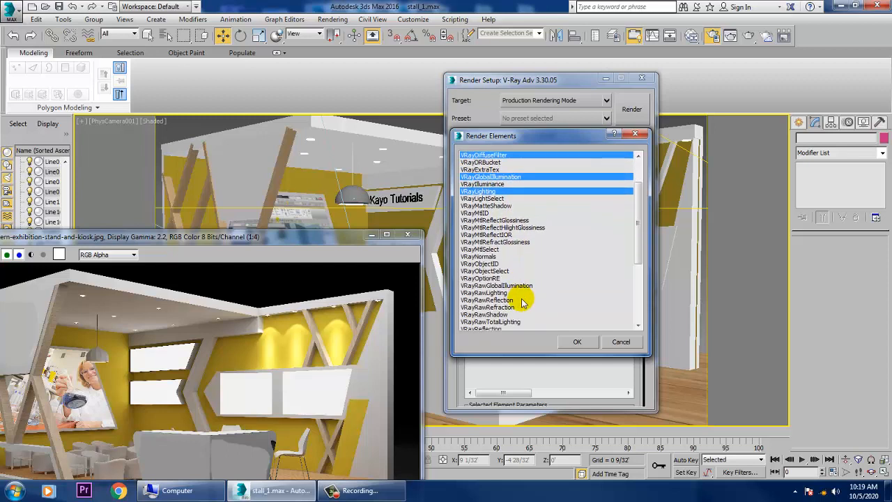
pyautogui.scroll(-2, 519, 305)
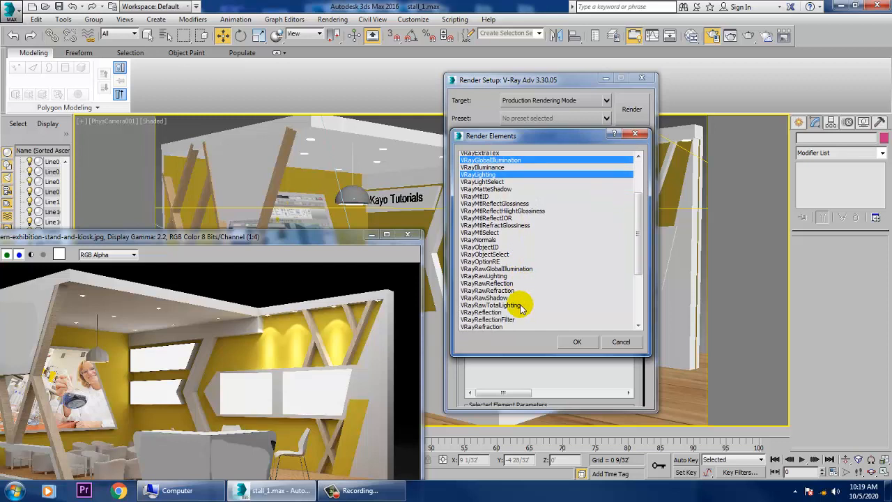
pyautogui.keyDown('ctrl'); pyautogui.click(486, 285); pyautogui.keyUp('ctrl')
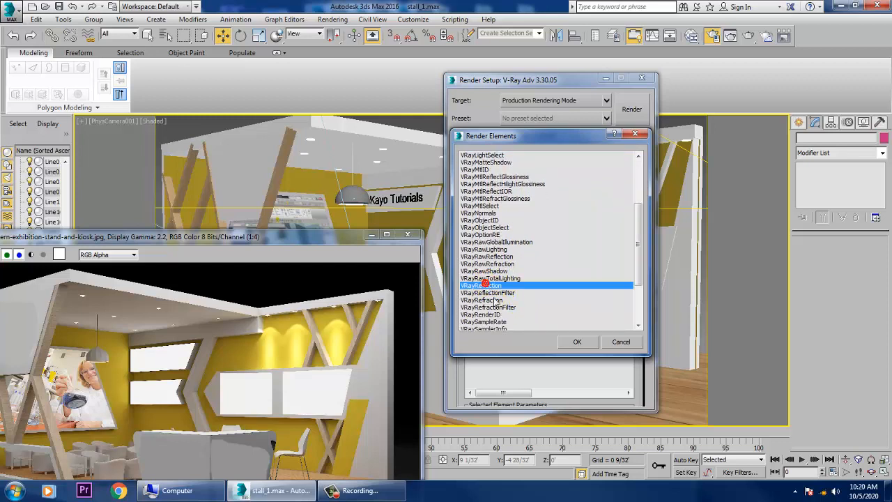
pyautogui.keyDown('ctrl'); pyautogui.click(491, 299); pyautogui.keyUp('ctrl')
pyautogui.scroll(-1, 521, 296)
pyautogui.scroll(-1, 521, 296)
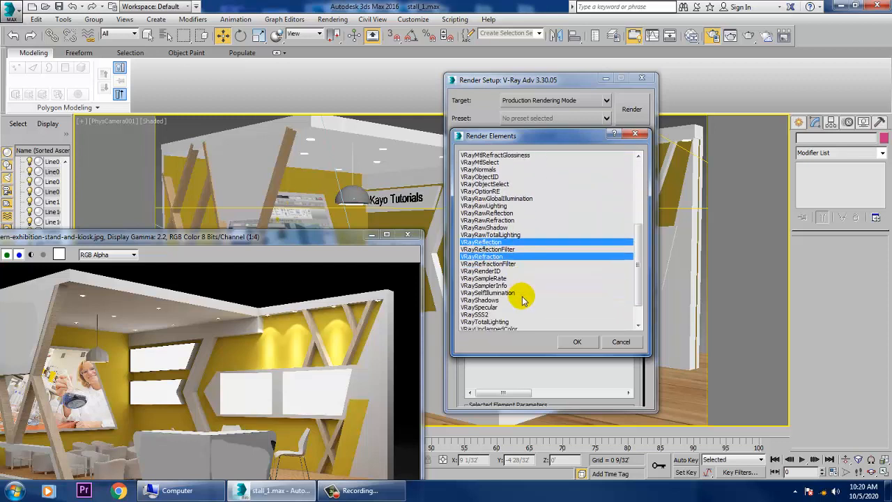
pyautogui.keyDown('ctrl'); pyautogui.click(506, 293); pyautogui.keyUp('ctrl')
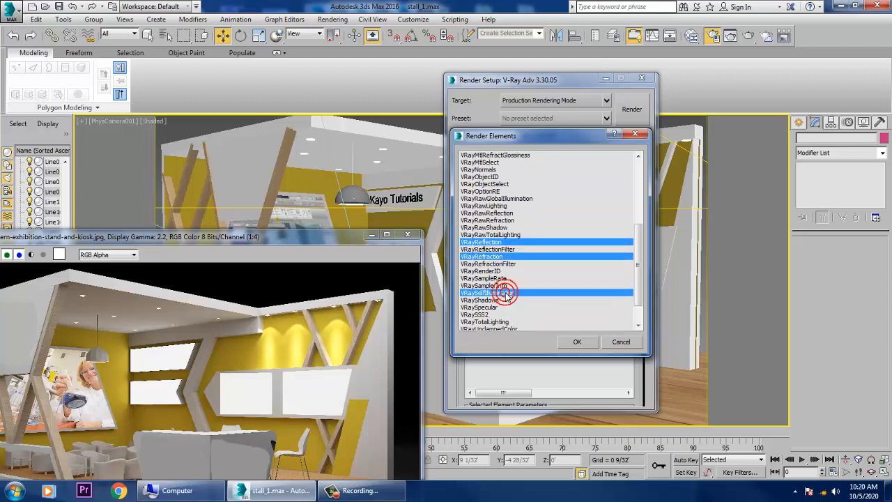
pyautogui.keyDown('ctrl'); pyautogui.click(496, 300); pyautogui.keyUp('ctrl')
pyautogui.keyDown('ctrl'); pyautogui.click(496, 306); pyautogui.keyUp('ctrl')
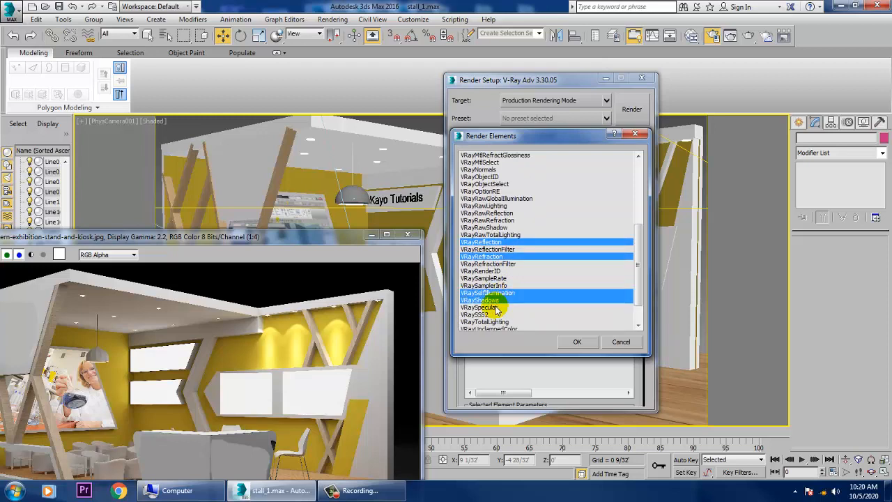
pyautogui.scroll(-2, 537, 306)
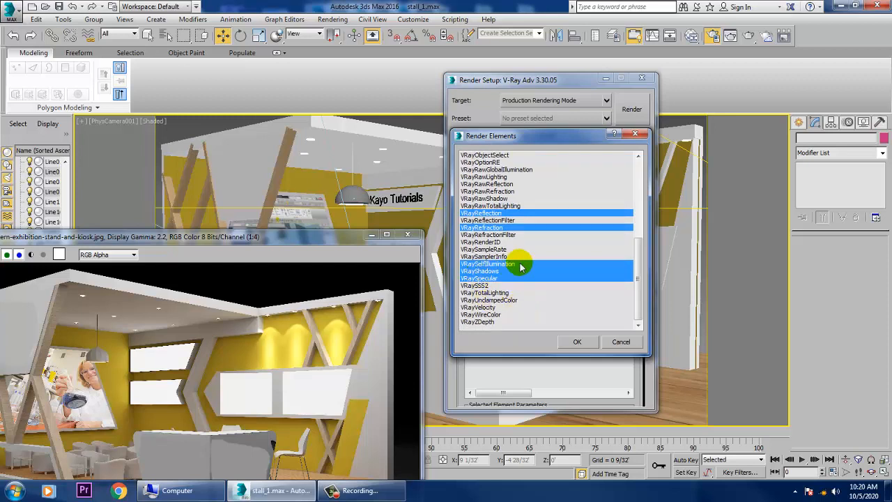
# Include VRayIlluminance in the selection and add all selected elements to the render.
pyautogui.scroll(5, 527, 254)
pyautogui.scroll(2, 527, 255)
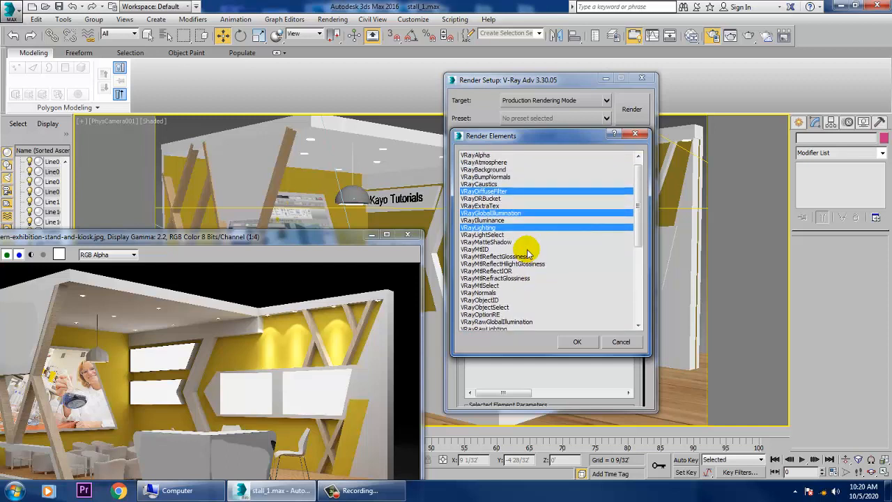
pyautogui.click(502, 220)
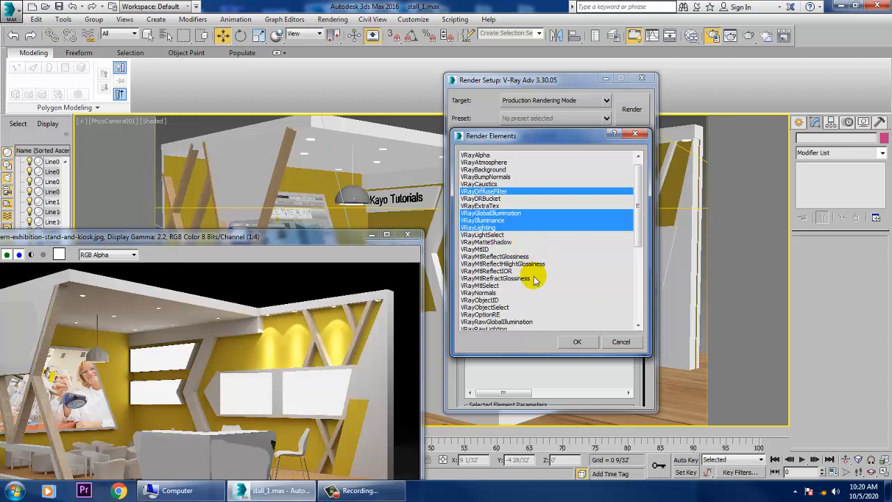
pyautogui.scroll(-3, 535, 279)
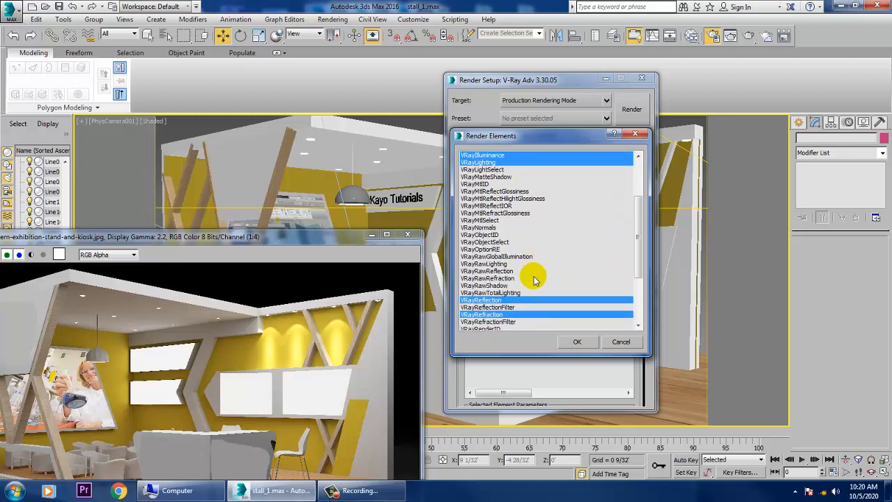
pyautogui.scroll(-2, 535, 278)
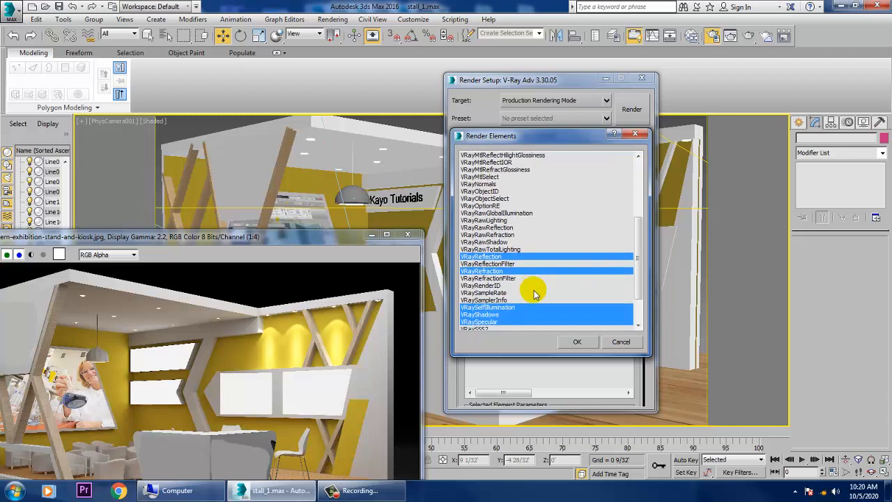
pyautogui.scroll(-1, 535, 298)
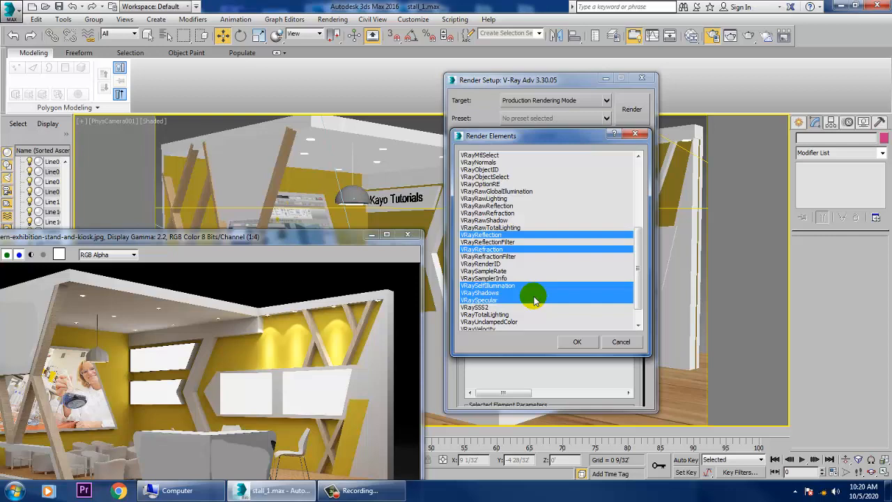
pyautogui.scroll(-1, 535, 300)
pyautogui.scroll(2, 535, 299)
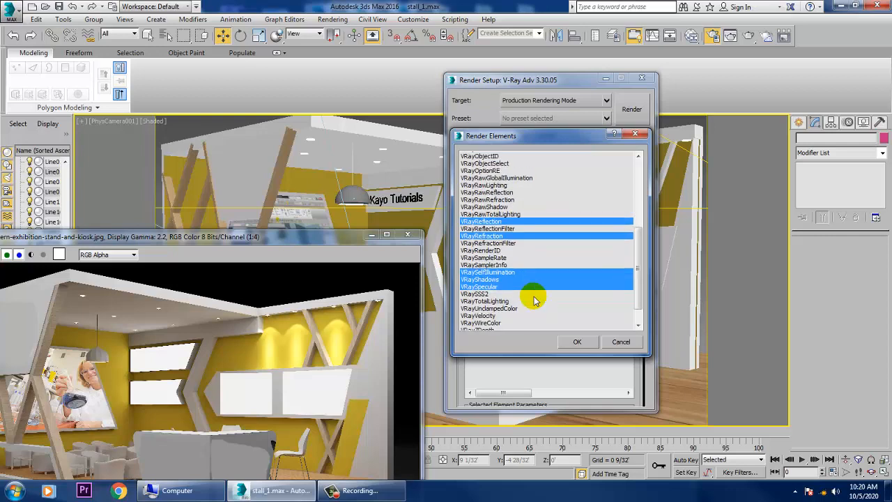
pyautogui.scroll(3, 535, 300)
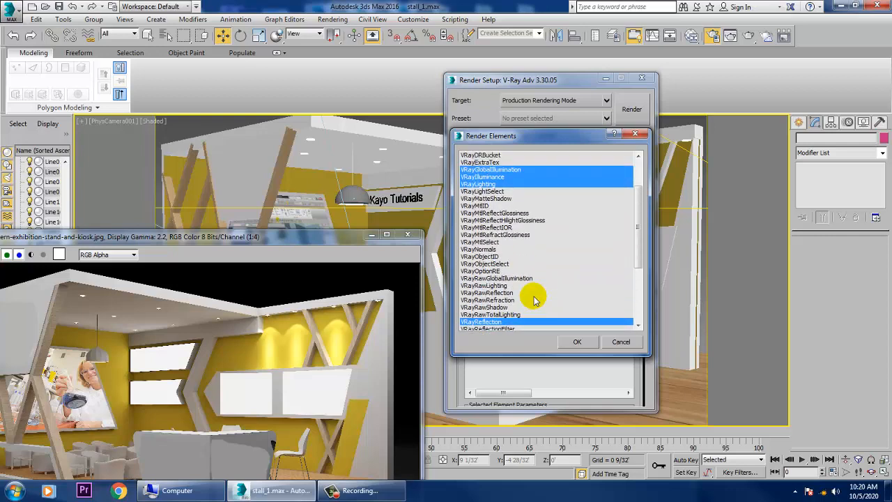
pyautogui.scroll(-3, 536, 285)
pyautogui.click(577, 341)
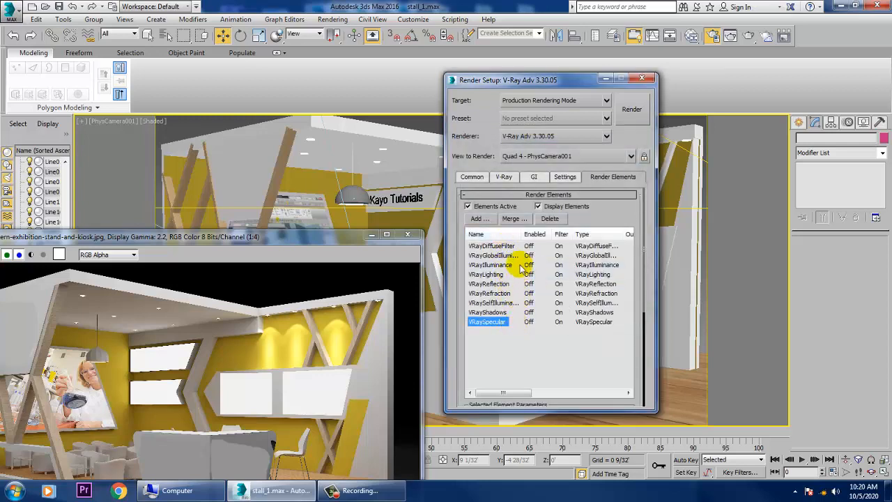
# Render the PhysCamera001 view with the added elements and check the channels offered in the V-Ray frame buffer.
pyautogui.click(626, 114)
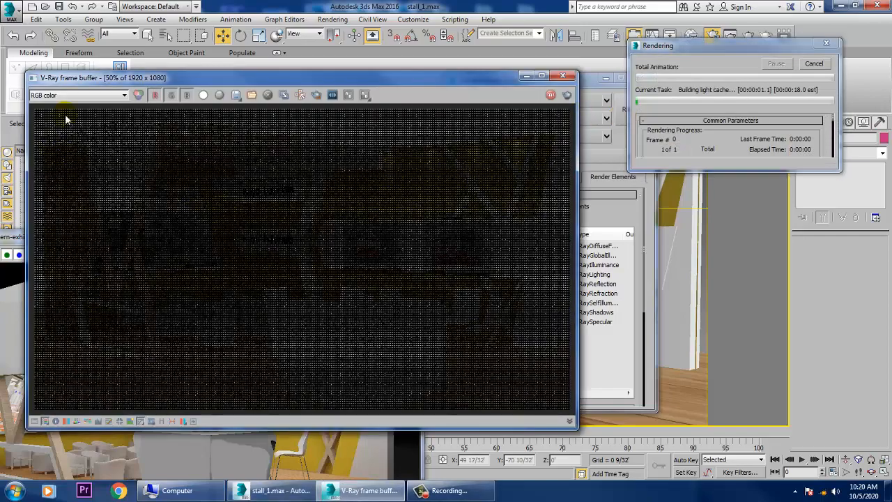
pyautogui.click(71, 97)
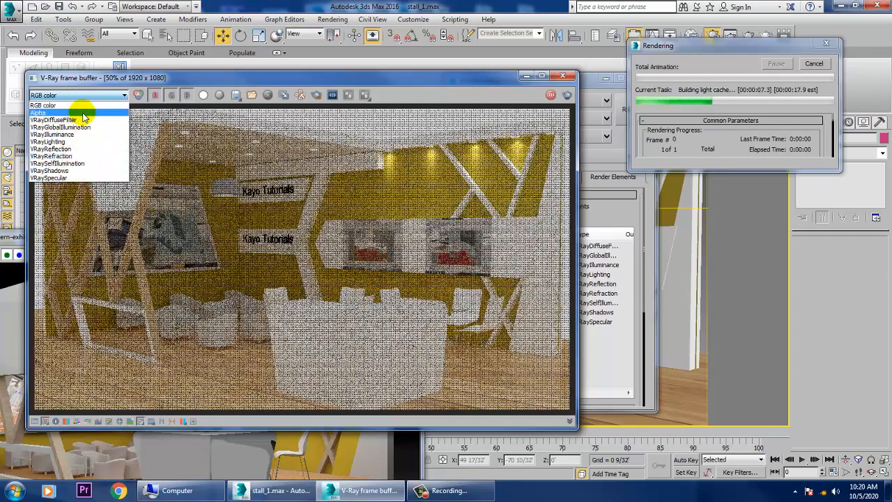
pyautogui.click(279, 223)
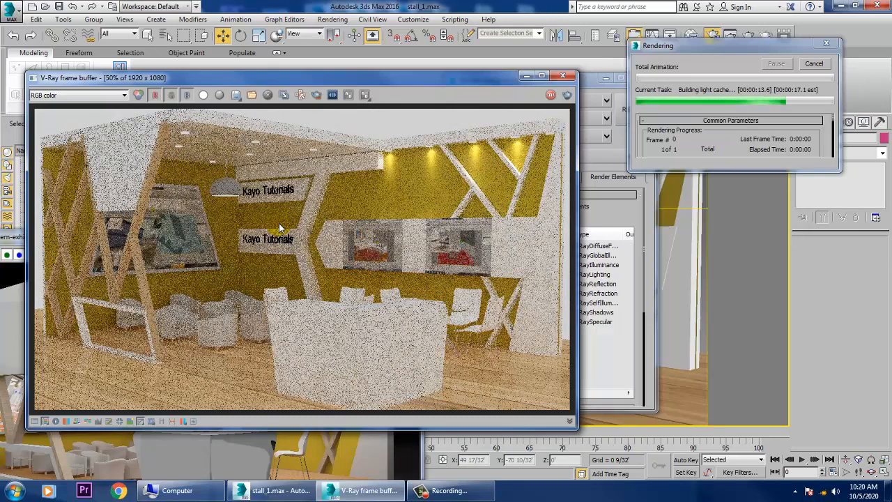
pyautogui.click(588, 324)
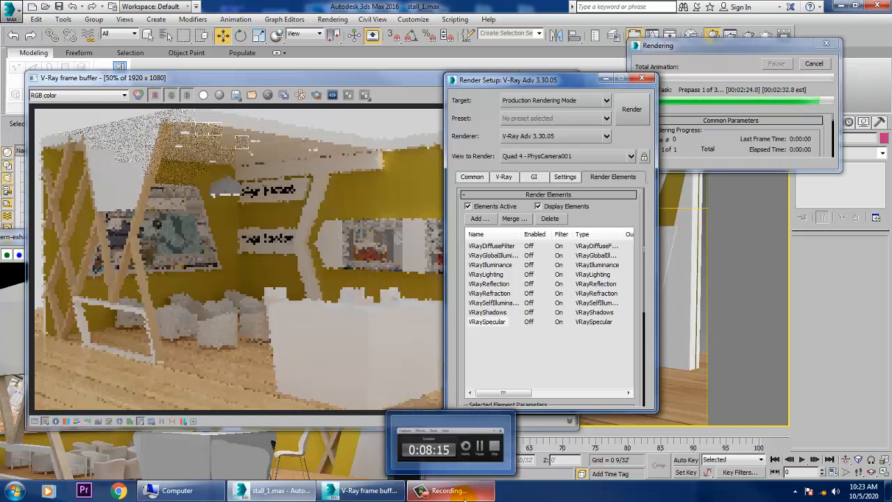
pyautogui.moveTo(463, 493)
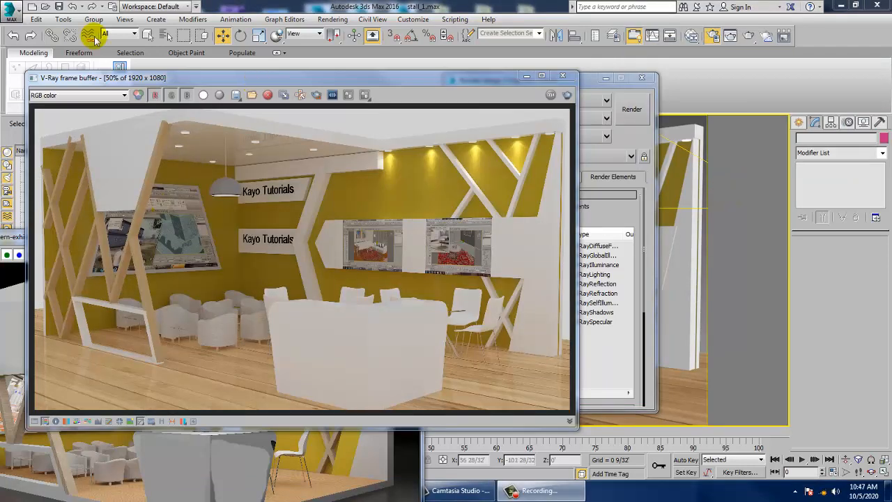
# Move the V-Ray frame buffer aside so the finished render can be compared with the reference image.
pyautogui.click(225, 83)
pyautogui.moveTo(224, 82); pyautogui.dragTo(415, 100)
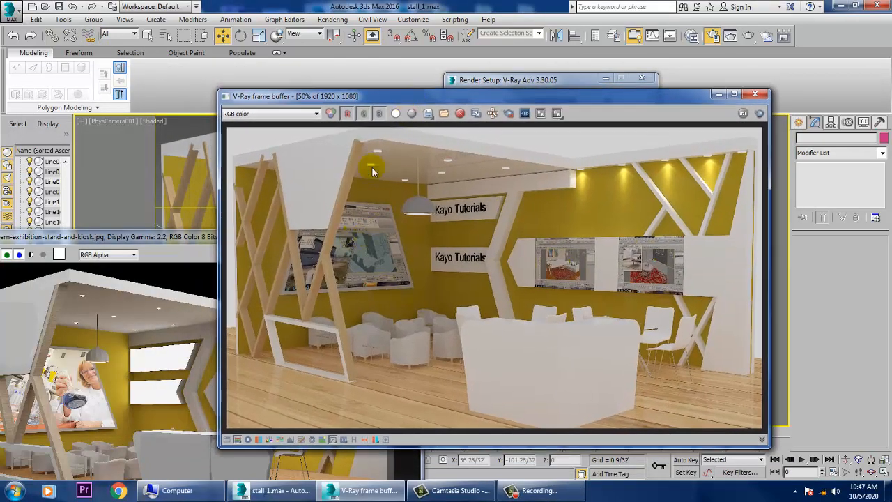
pyautogui.click(359, 98)
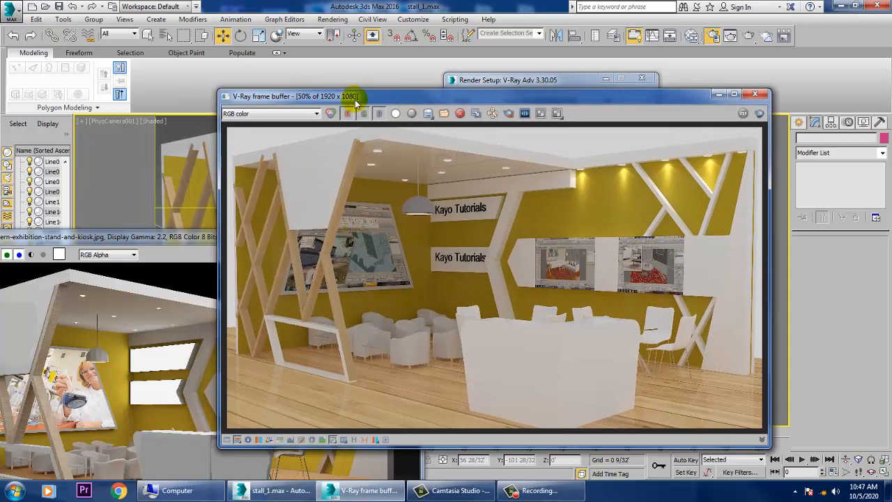
# View the VRayDiffuseFilter, VRayGlobalIllumination and VRayIlluminance channels of the finished render.
pyautogui.click(271, 116)
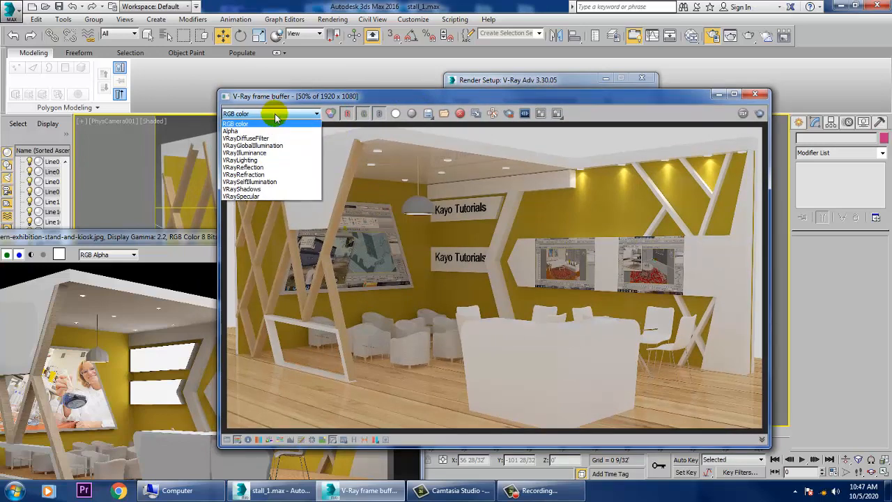
pyautogui.click(281, 143)
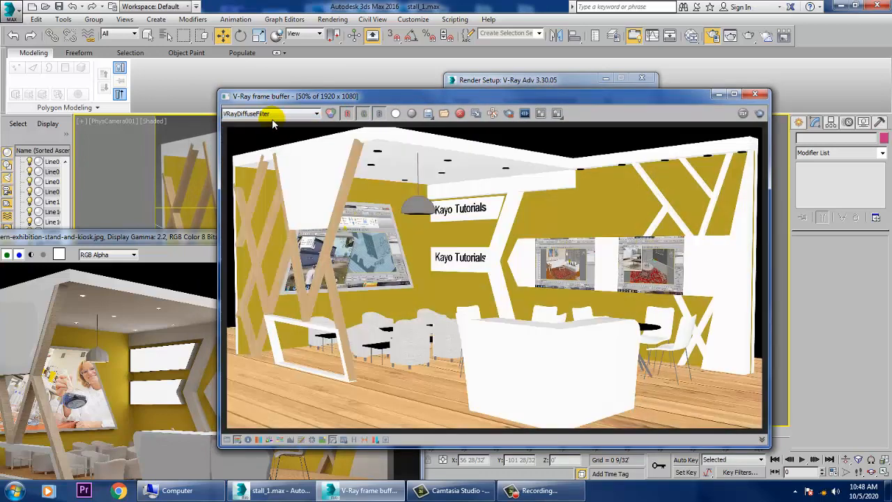
pyautogui.click(272, 114)
pyautogui.click(266, 139)
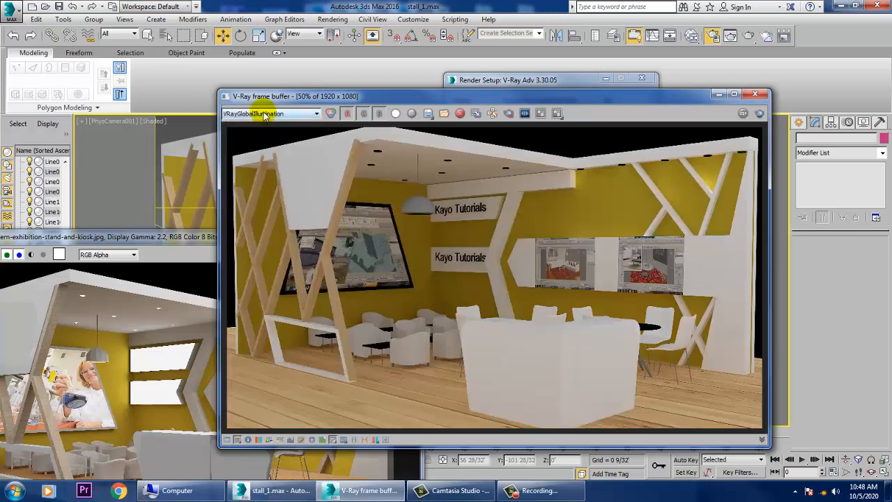
pyautogui.click(265, 114)
pyautogui.click(268, 153)
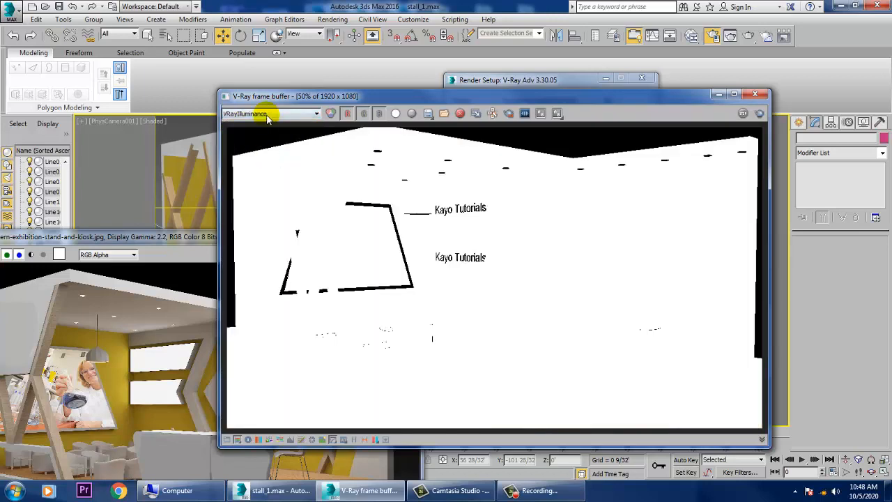
# View the VRayLighting, VRayReflection and VRayRefraction channels of the finished render.
pyautogui.click(267, 114)
pyautogui.click(269, 161)
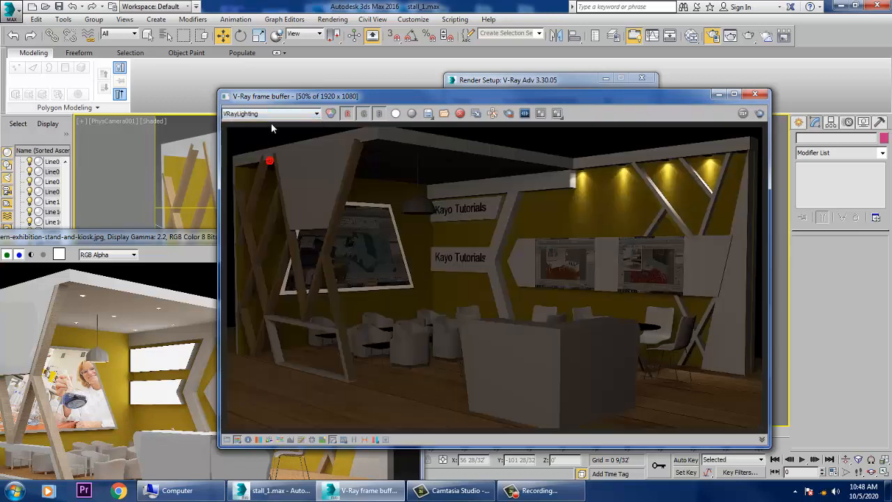
pyautogui.click(270, 114)
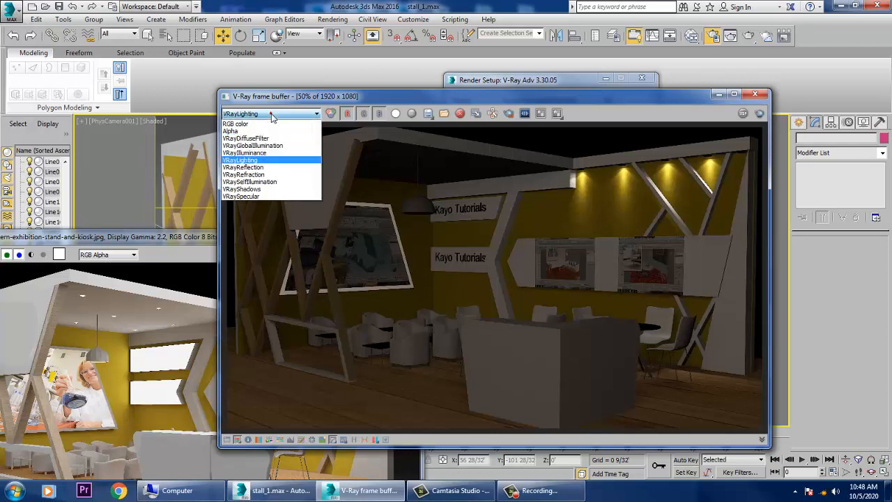
pyautogui.click(269, 168)
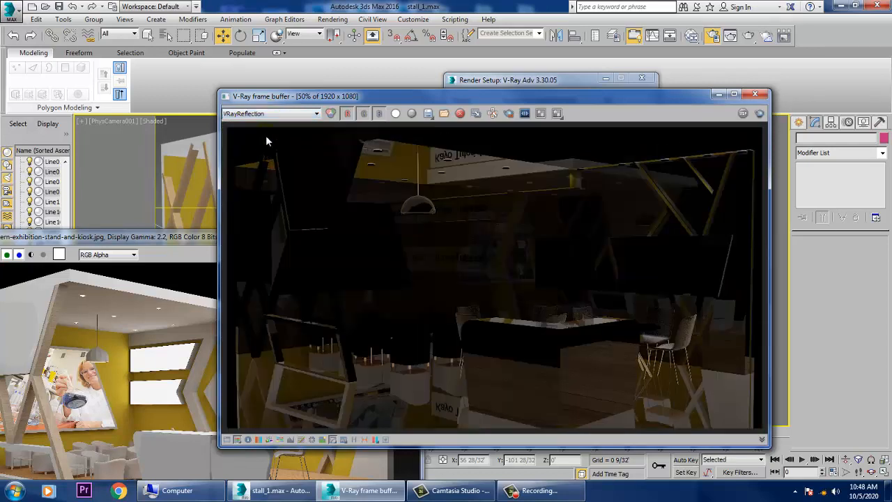
pyautogui.click(268, 113)
pyautogui.click(267, 177)
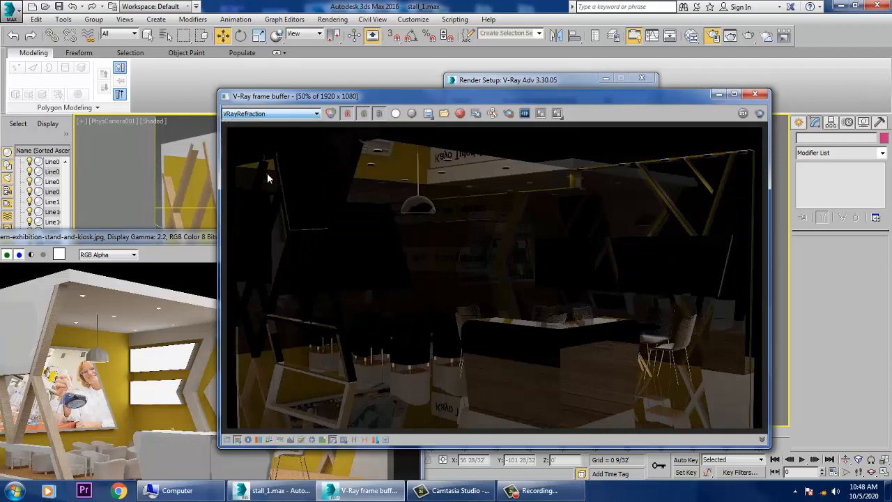
# View the VRaySelfIllumination, VRayShadows and VRaySpecular channels of the finished render.
pyautogui.click(272, 114)
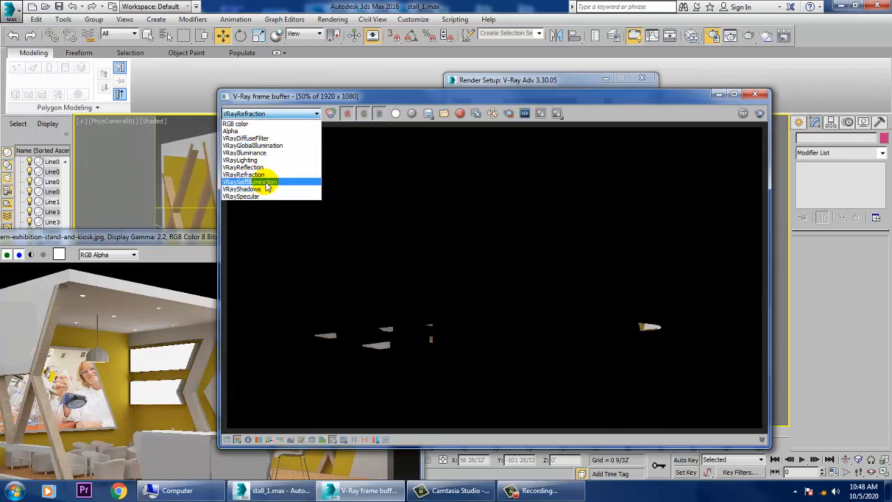
pyautogui.click(267, 182)
pyautogui.click(269, 115)
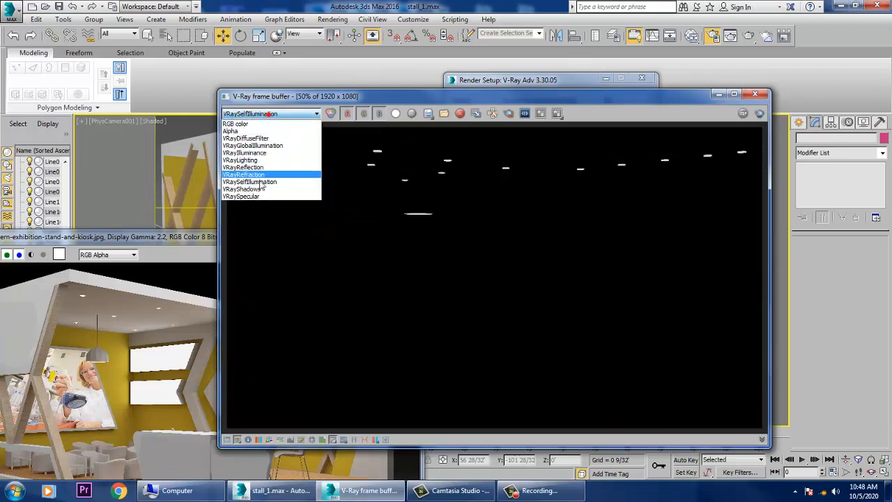
pyautogui.click(261, 187)
pyautogui.click(262, 115)
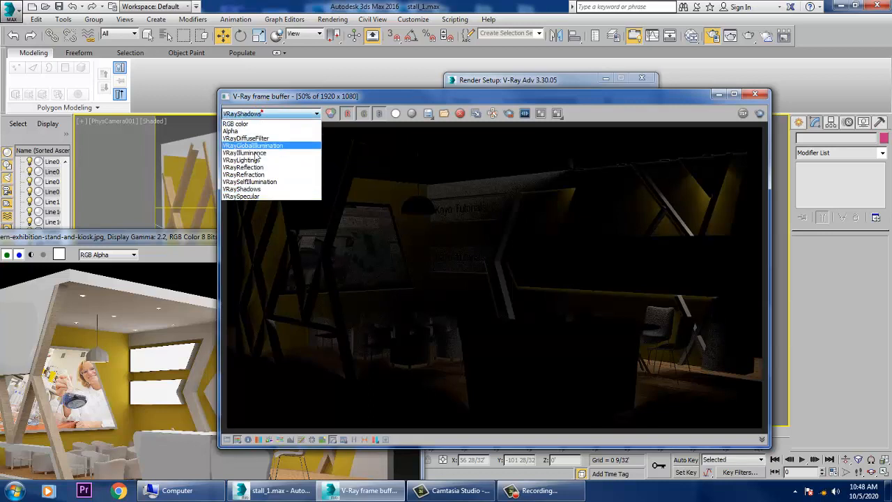
pyautogui.click(255, 194)
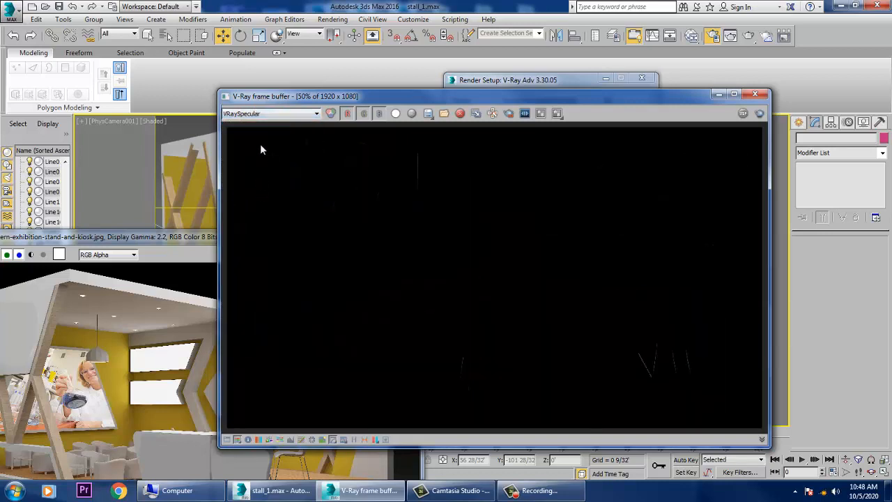
# Display the VRayDiffuseFilter channel and, while saving its image, create and open a desktop folder named "passes stall".
pyautogui.click(284, 114)
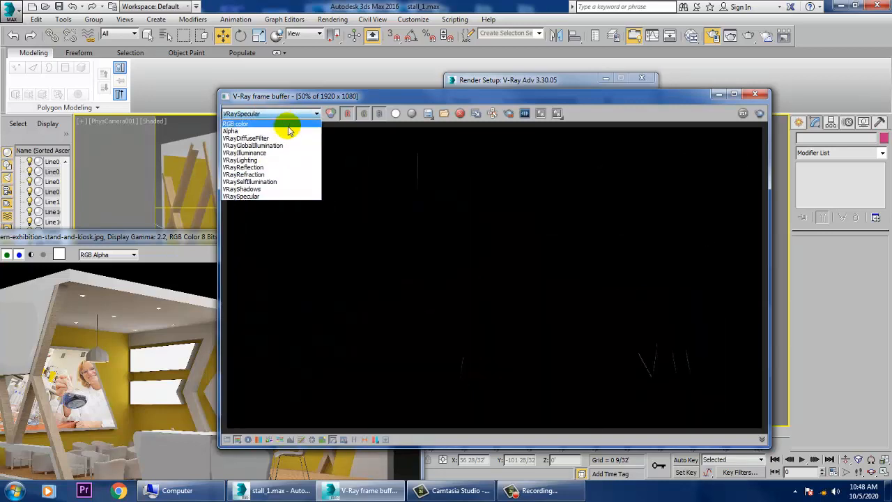
pyautogui.click(288, 138)
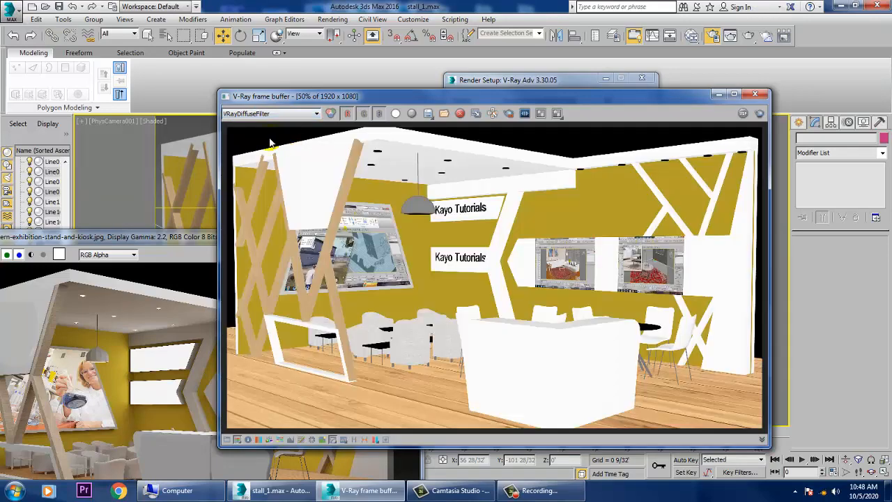
pyautogui.click(428, 113)
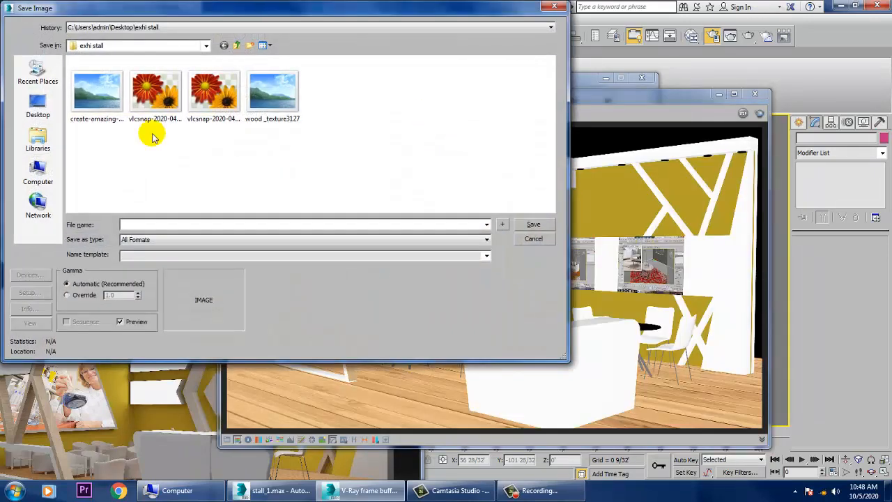
pyautogui.click(37, 106)
pyautogui.rightClick(469, 75)
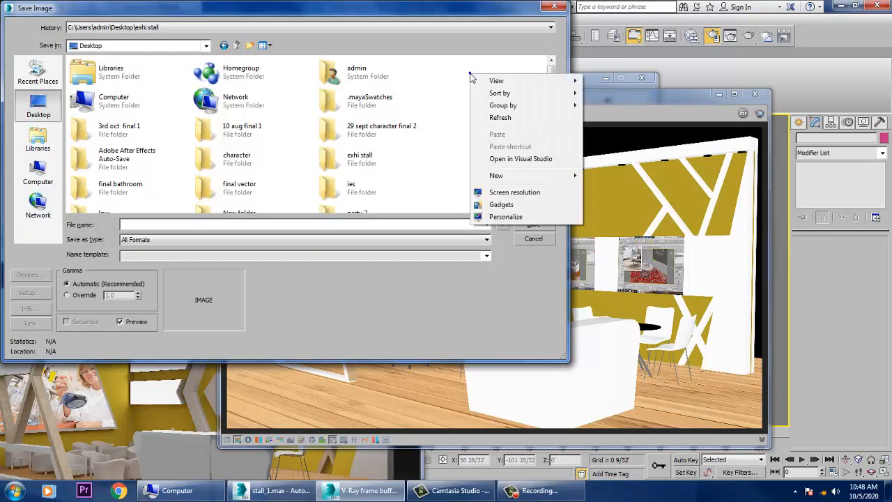
pyautogui.moveTo(530, 177)
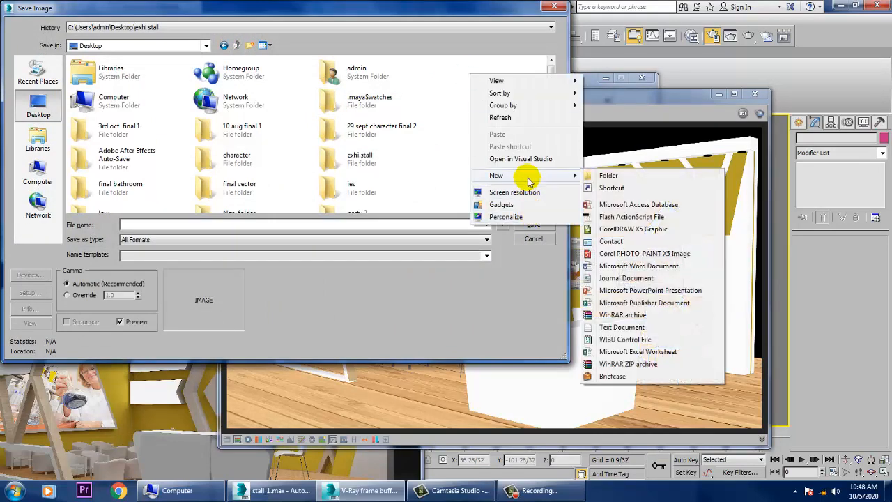
pyautogui.click(706, 180)
pyautogui.write('pas')
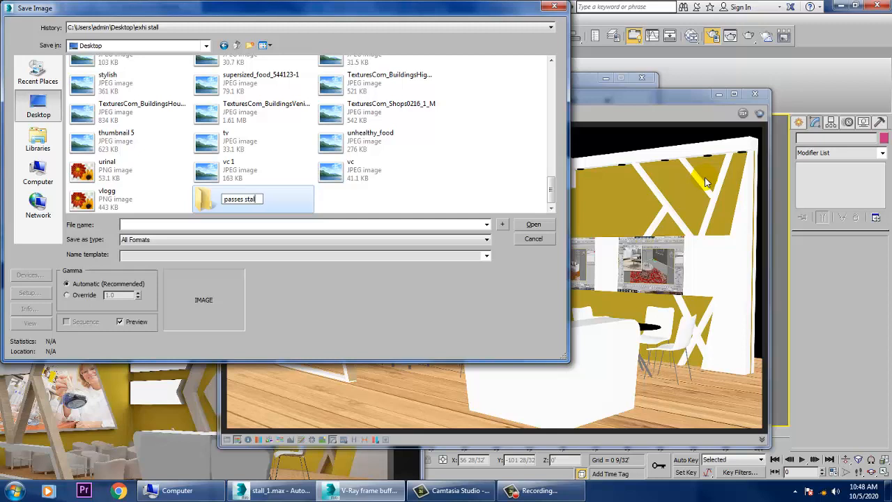
pyautogui.write('ses stall')
pyautogui.press('Return')
pyautogui.press('Return')
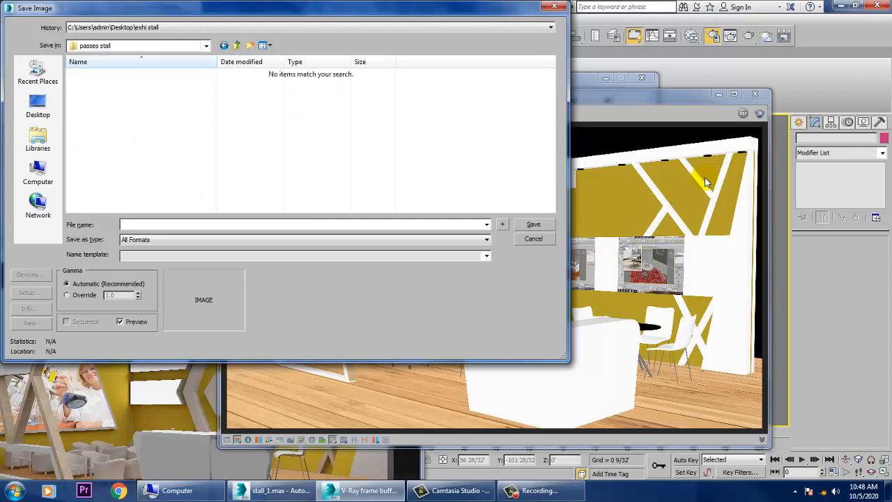
# Save the VRayDiffuseFilter channel as a JPEG named "diff" in the passes stall folder, keeping the default JPEG settings.
pyautogui.click(343, 228)
pyautogui.write('d')
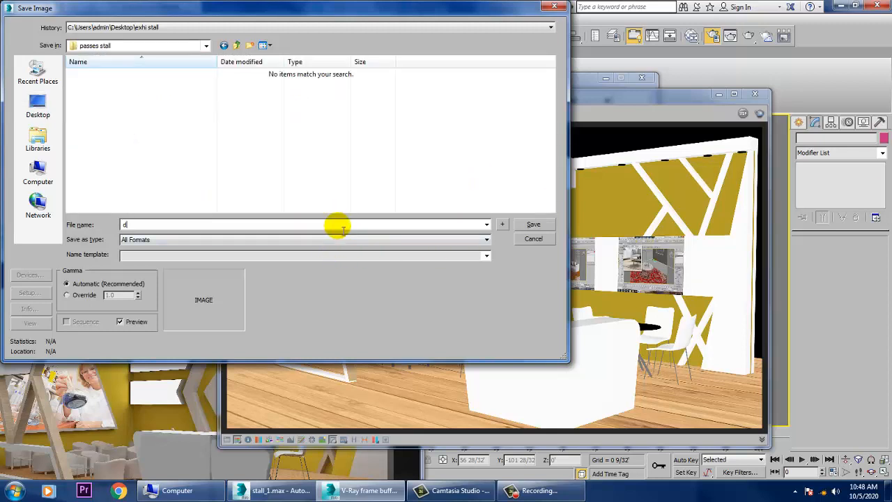
pyautogui.write('iff')
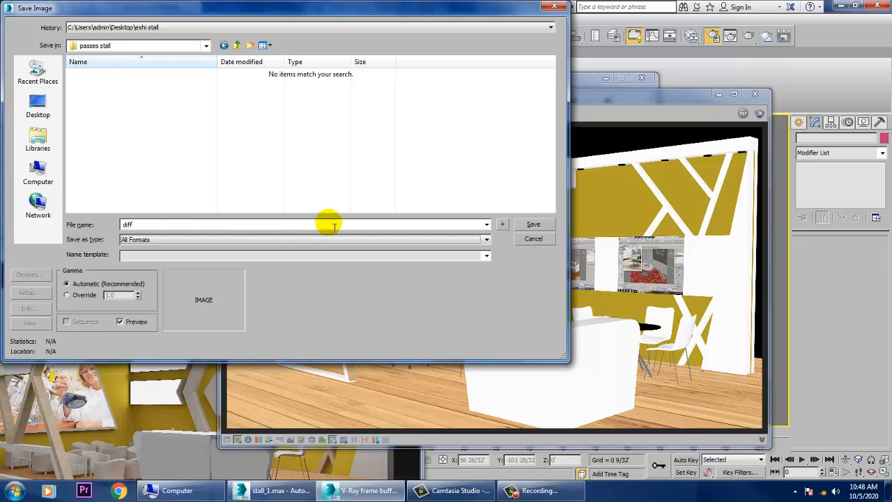
pyautogui.click(534, 225)
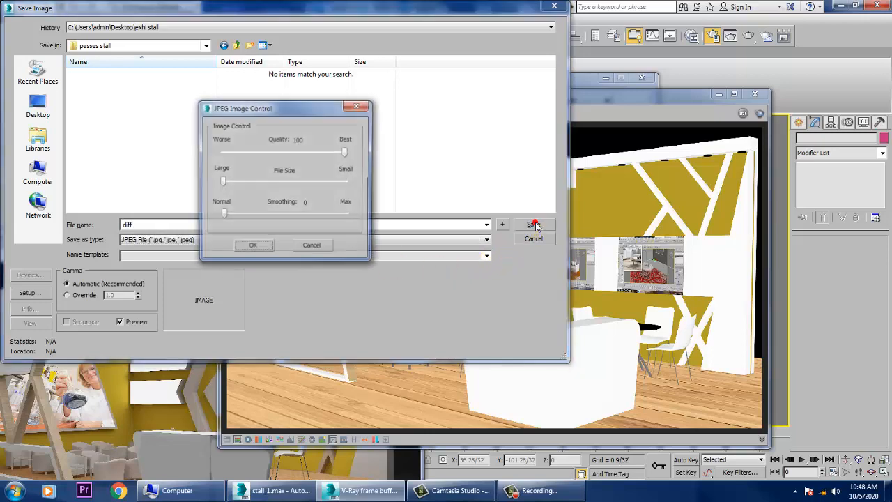
pyautogui.click(254, 245)
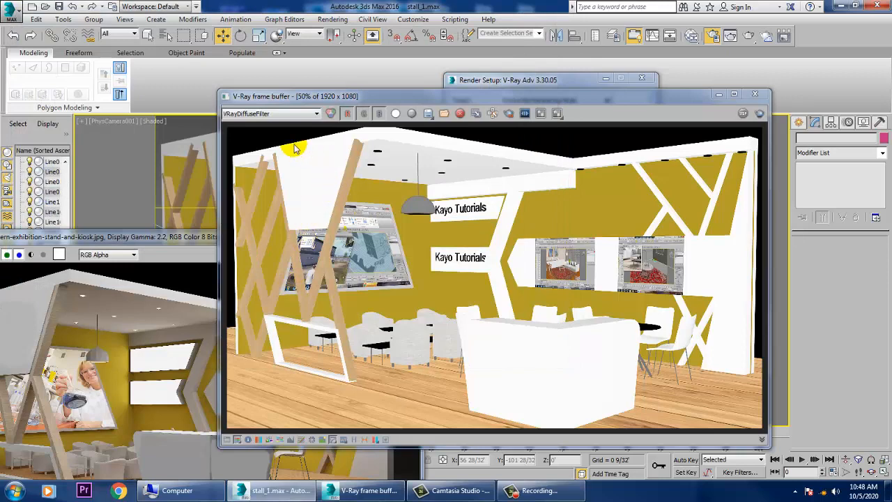
# Display the VRayGlobalIllumination channel and save it as a JPEG named "global Ill" in the passes stall folder.
pyautogui.click(277, 113)
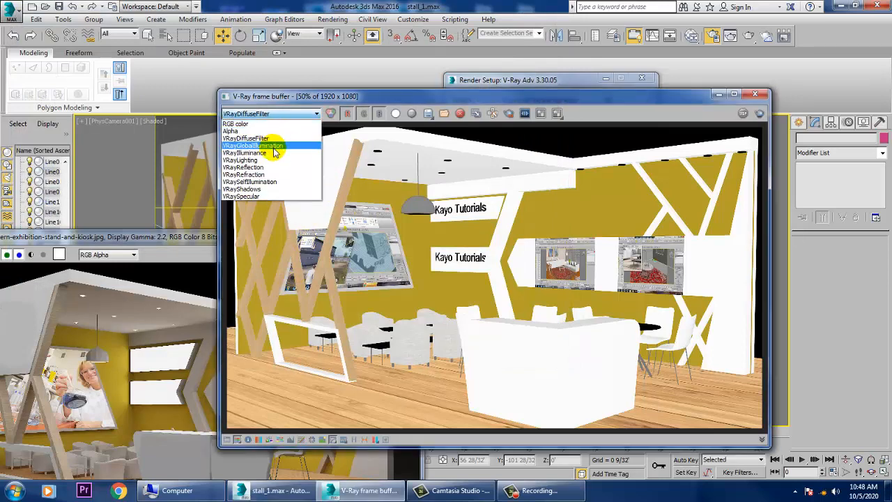
pyautogui.click(273, 146)
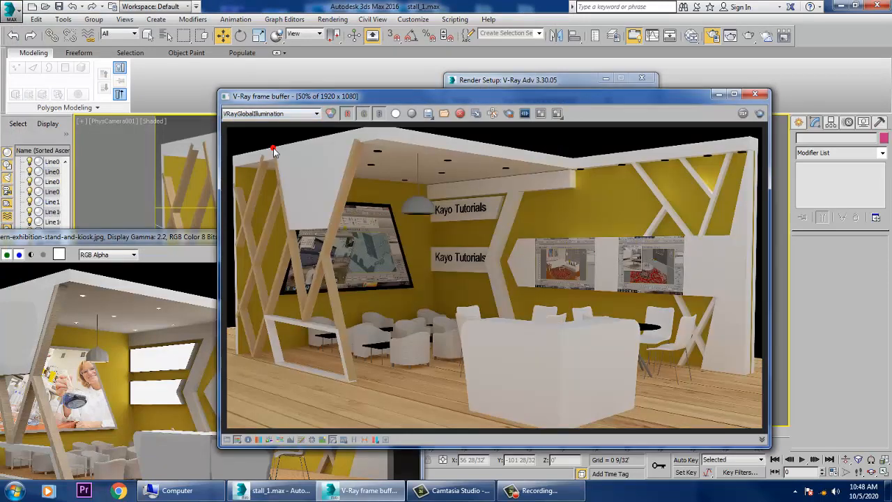
pyautogui.click(428, 113)
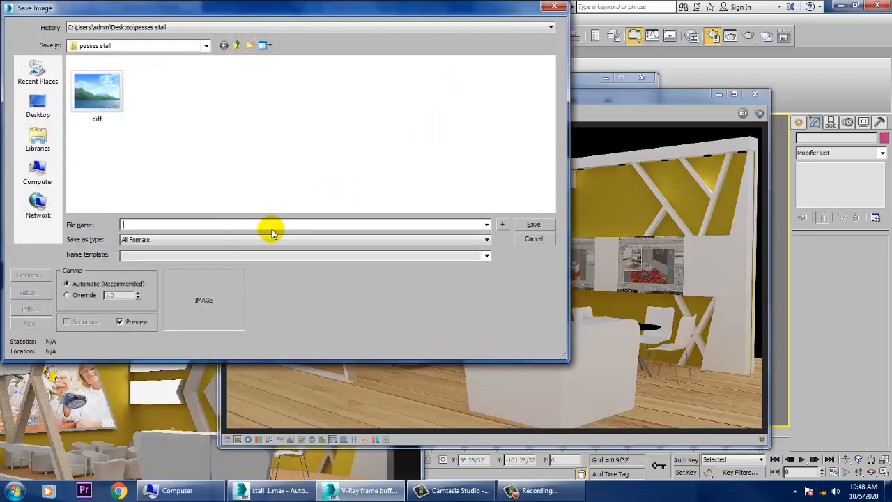
pyautogui.write('global Il')
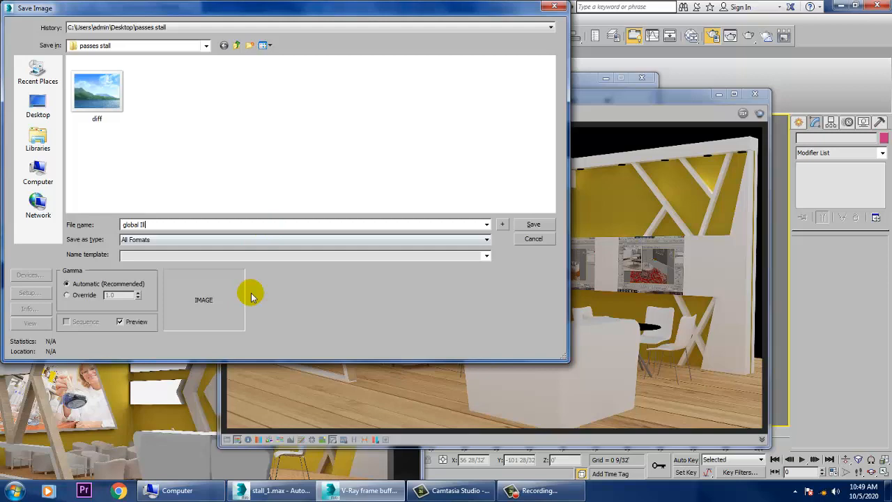
pyautogui.press('Tab')
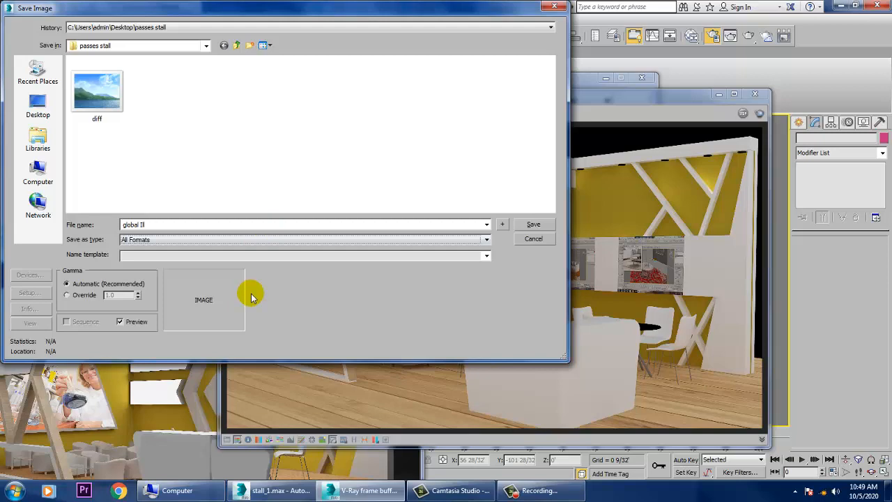
pyautogui.press('j')
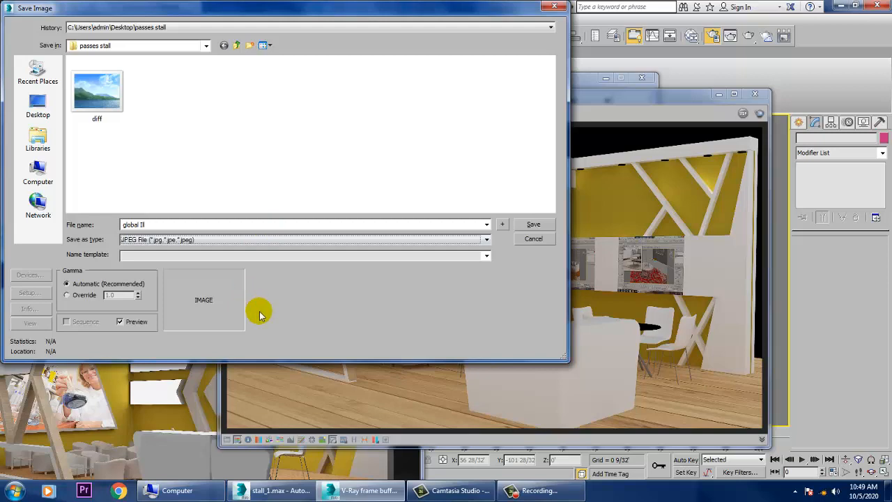
pyautogui.click(532, 224)
pyautogui.click(252, 247)
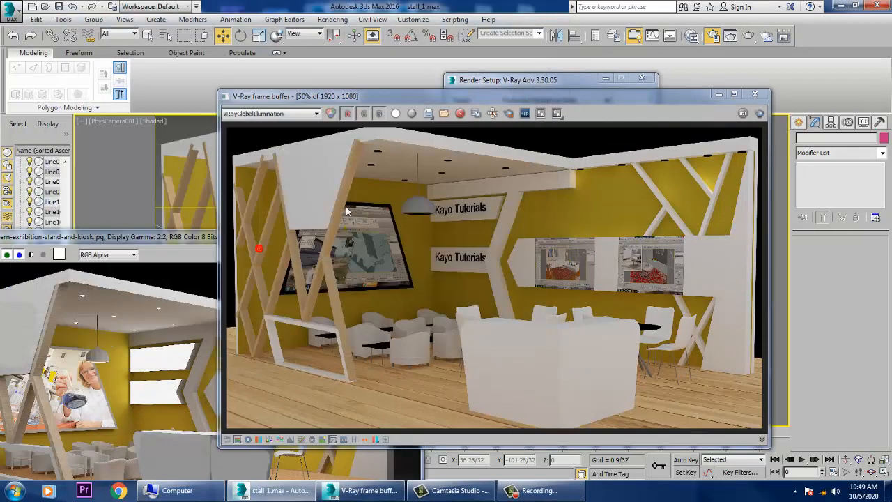
# Display the VRayIlluminance channel and save it as a JPEG named "illum" in the passes stall folder.
pyautogui.click(284, 115)
pyautogui.click(278, 153)
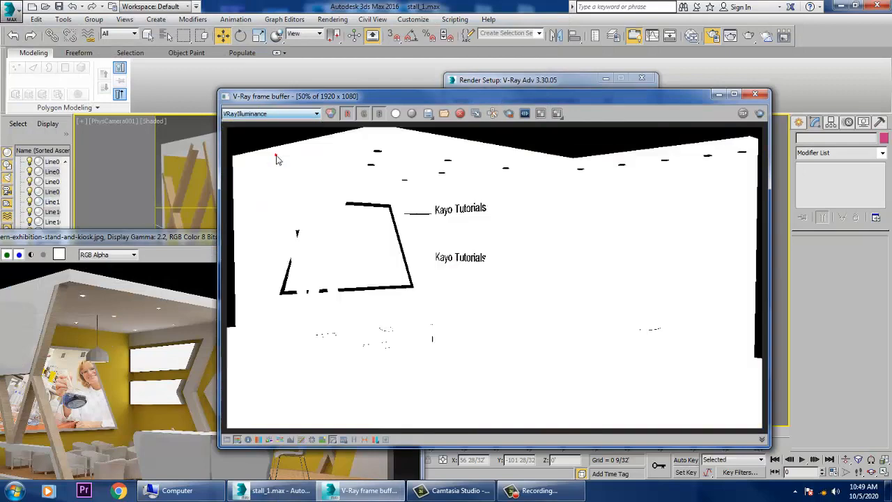
pyautogui.click(443, 114)
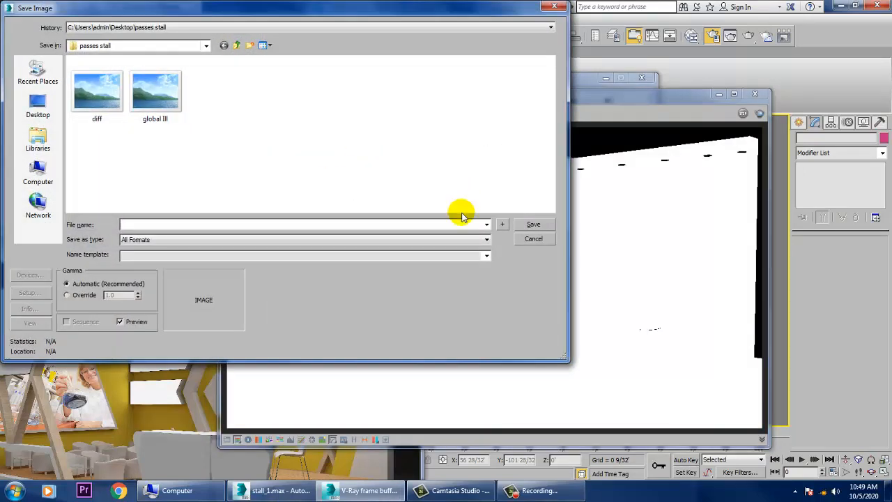
pyautogui.write('illum')
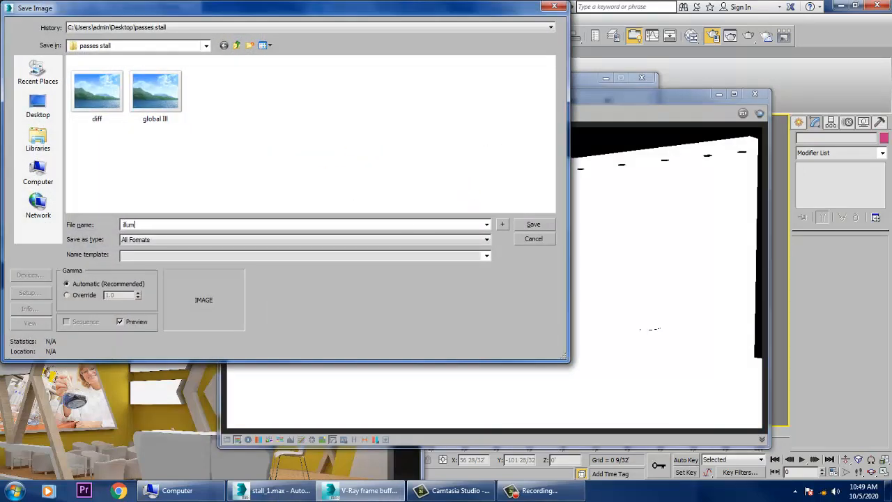
pyautogui.press('Tab')
pyautogui.press('j')
pyautogui.press('Return')
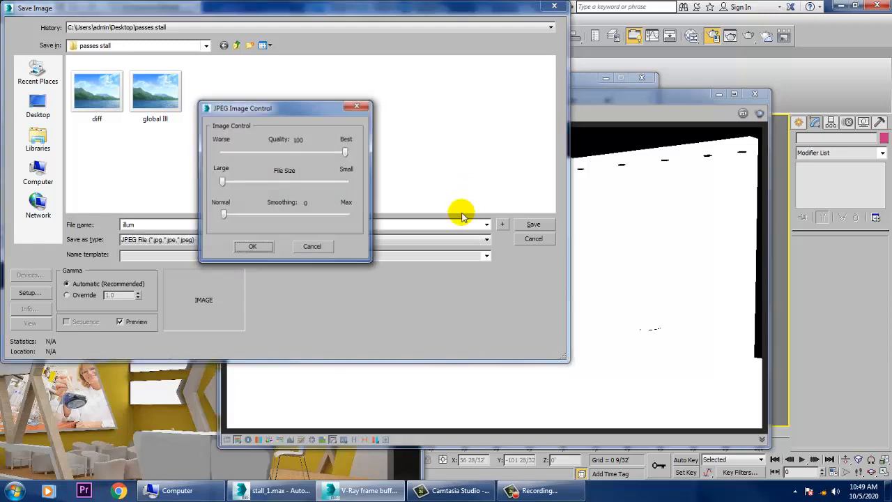
pyautogui.press('Return')
# Display the VRayLighting channel and save it as a JPEG named "lighting" in the passes stall folder.
pyautogui.click(263, 113)
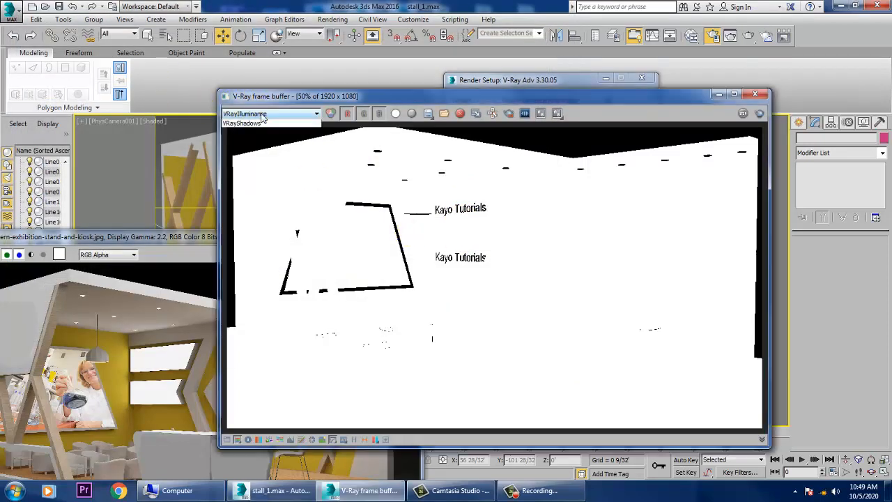
pyautogui.click(274, 161)
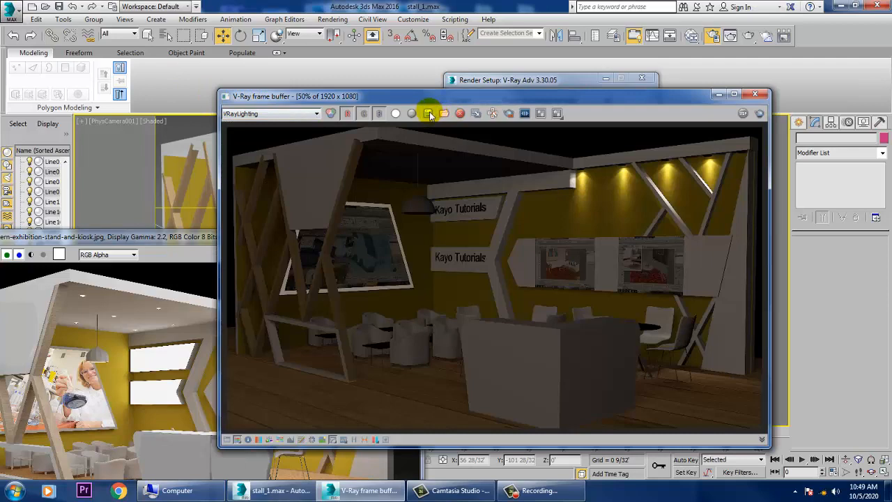
pyautogui.click(428, 113)
pyautogui.write('lighting')
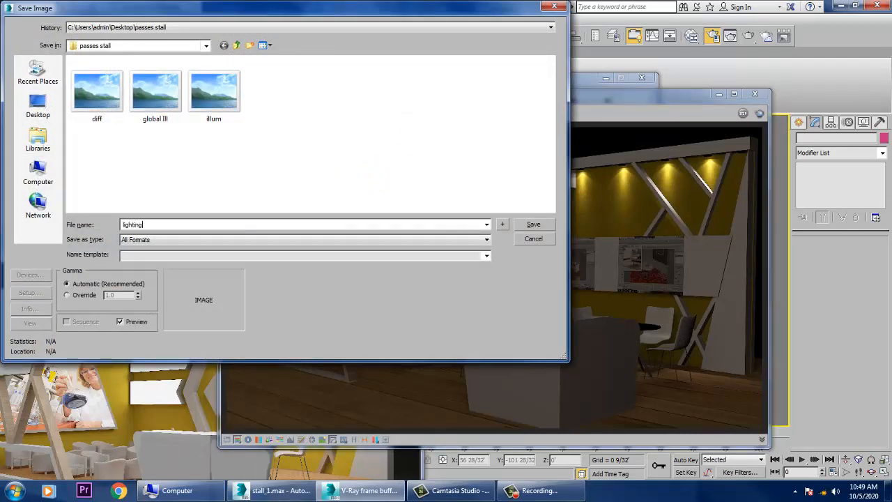
pyautogui.press('Tab')
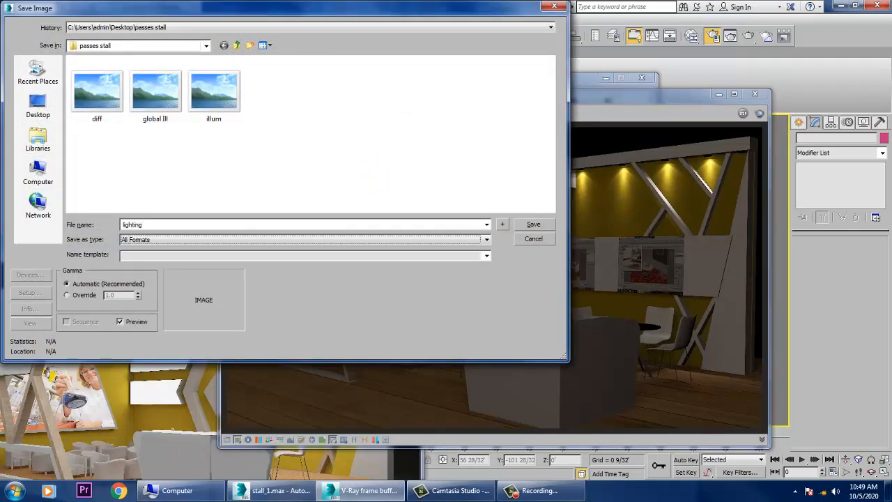
pyautogui.press('j')
pyautogui.press('Return')
pyautogui.press('Return')
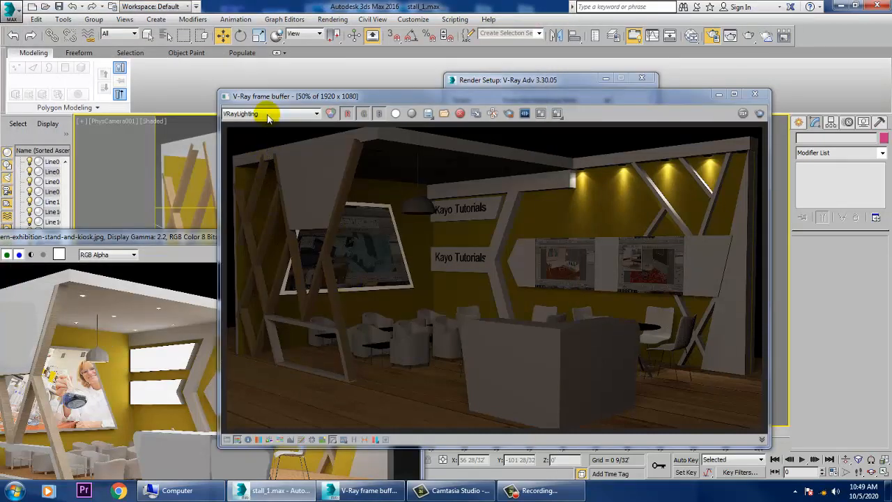
# Display the VRayReflection channel and save it as a JPEG named "reflect" in the passes stall folder.
pyautogui.click(269, 115)
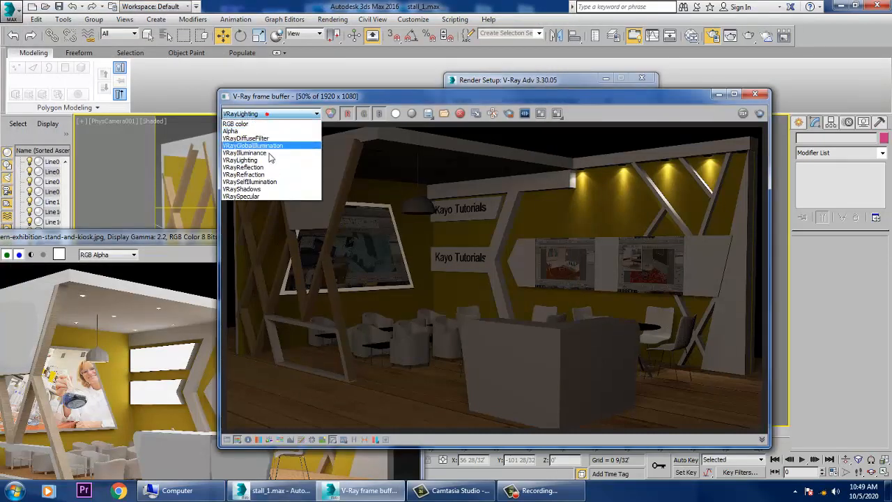
pyautogui.click(273, 167)
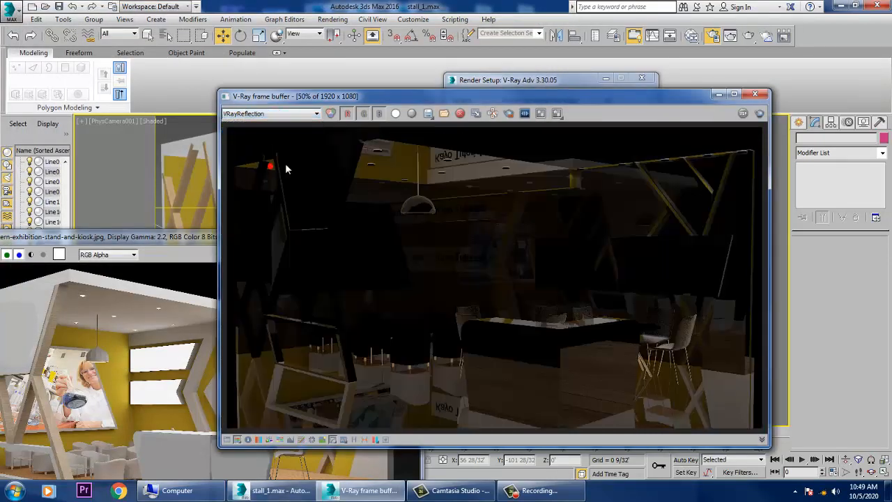
pyautogui.click(426, 114)
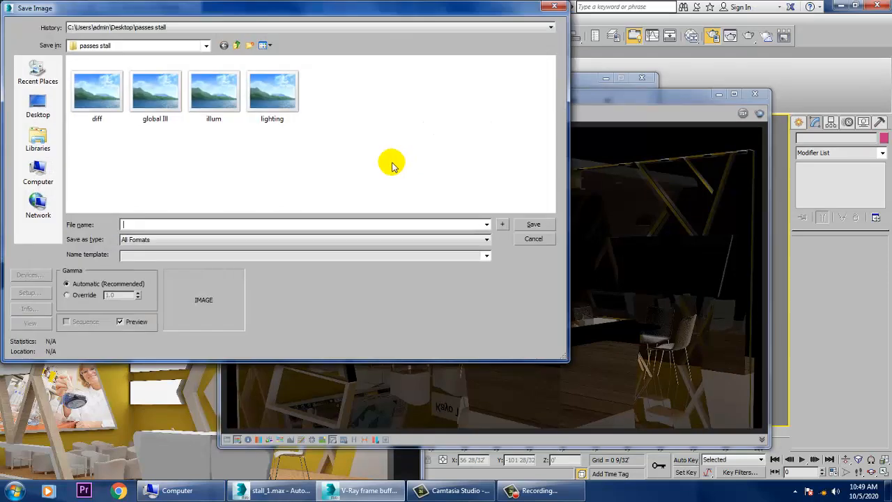
pyautogui.write('refle')
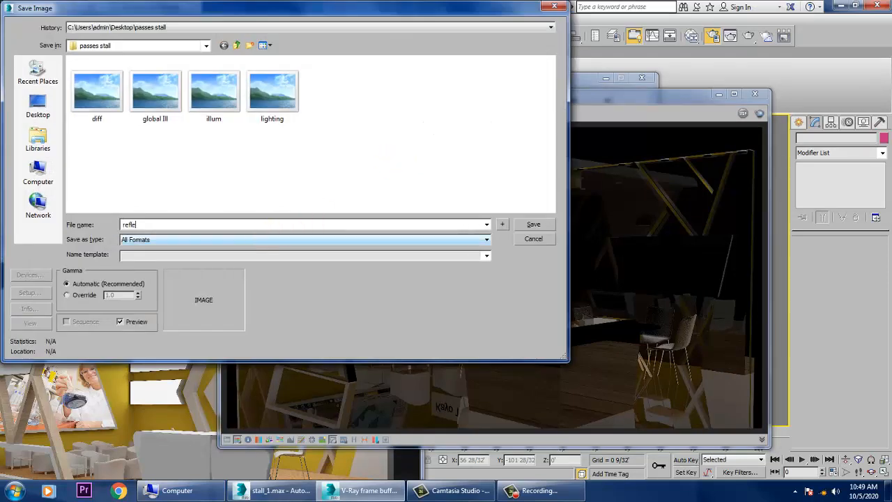
pyautogui.write('ct')
pyautogui.press('Tab')
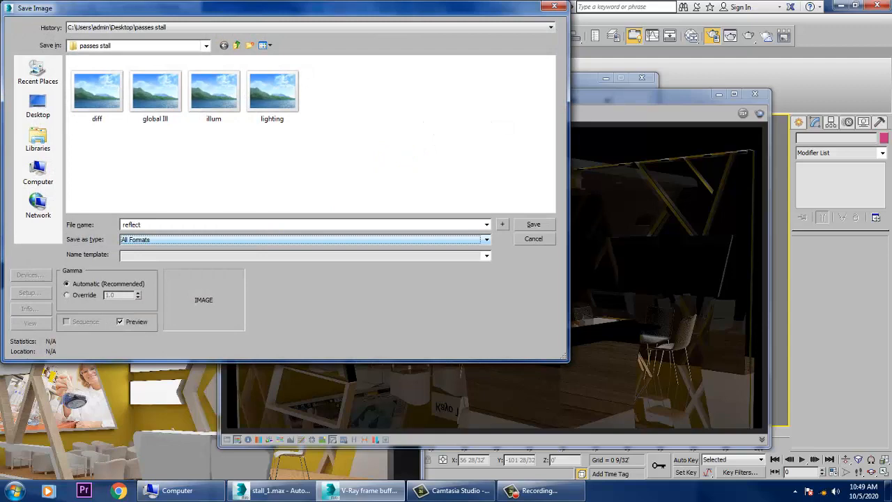
pyautogui.press('j')
pyautogui.press('Return')
pyautogui.click(257, 249)
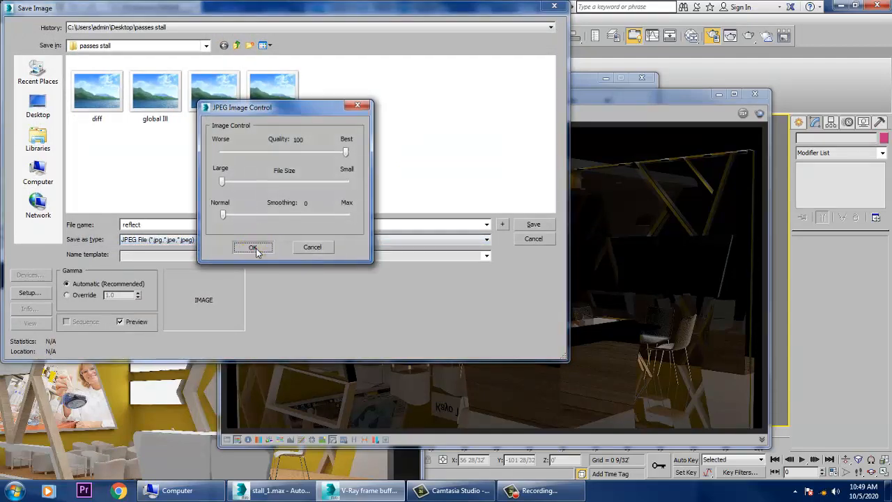
# Display the VRayRefraction channel and save it as a JPEG named "refrec" in the passes stall folder.
pyautogui.click(275, 113)
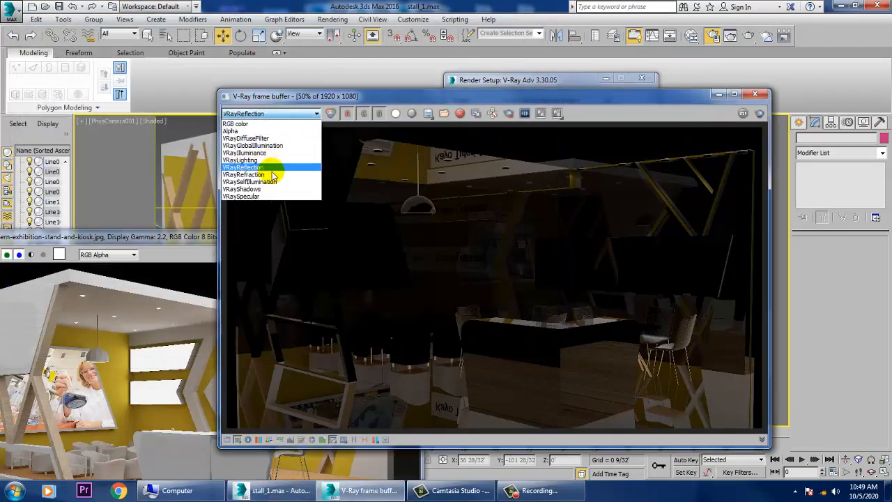
pyautogui.click(273, 174)
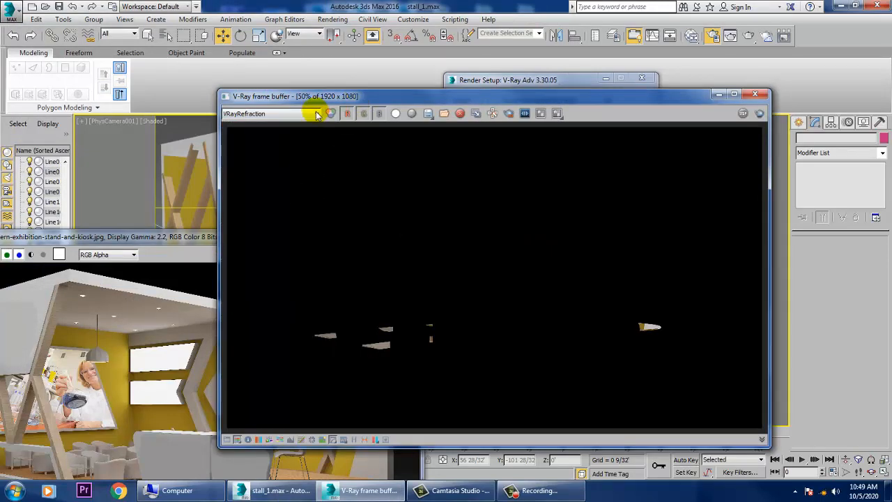
pyautogui.click(429, 113)
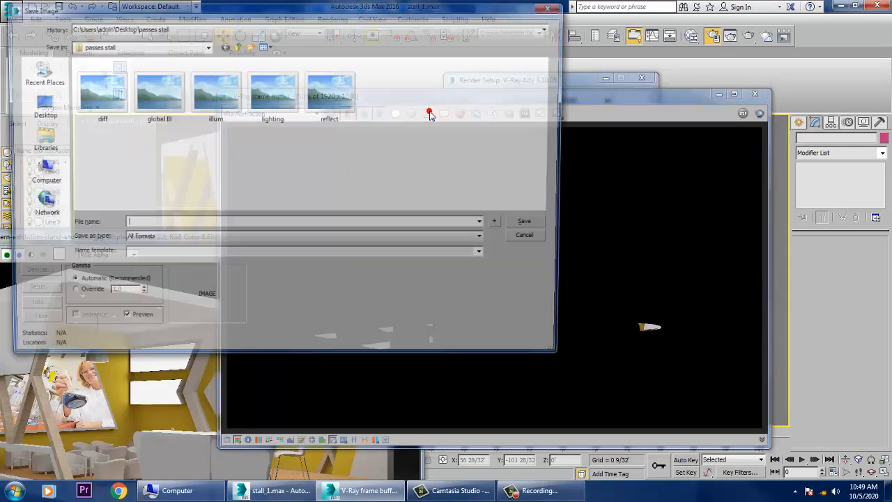
pyautogui.write('refrec')
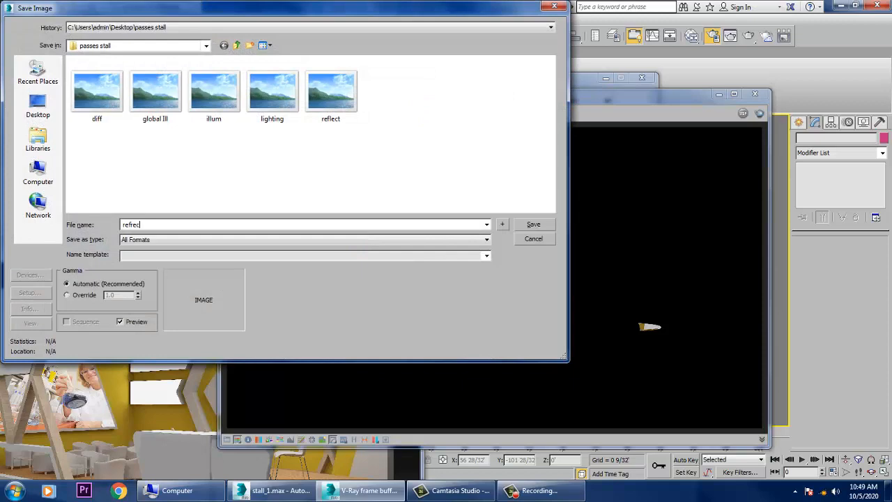
pyautogui.press('Tab')
pyautogui.press('j')
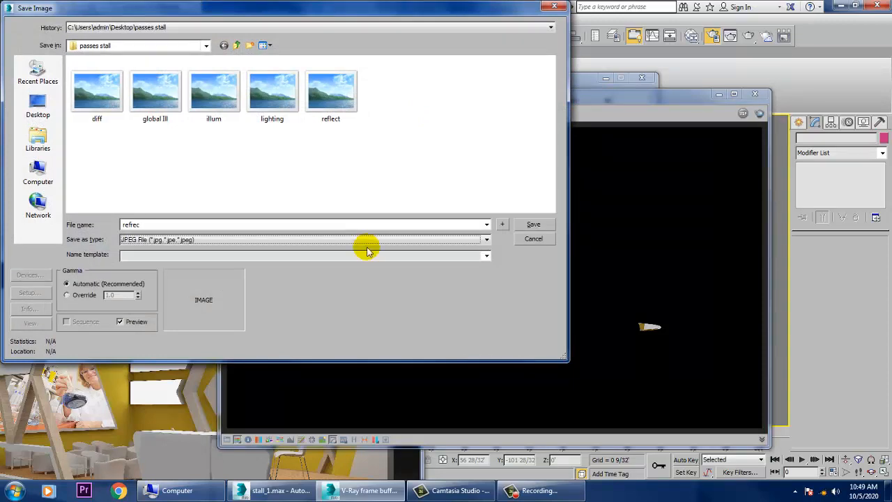
pyautogui.press('Return')
pyautogui.press('Return')
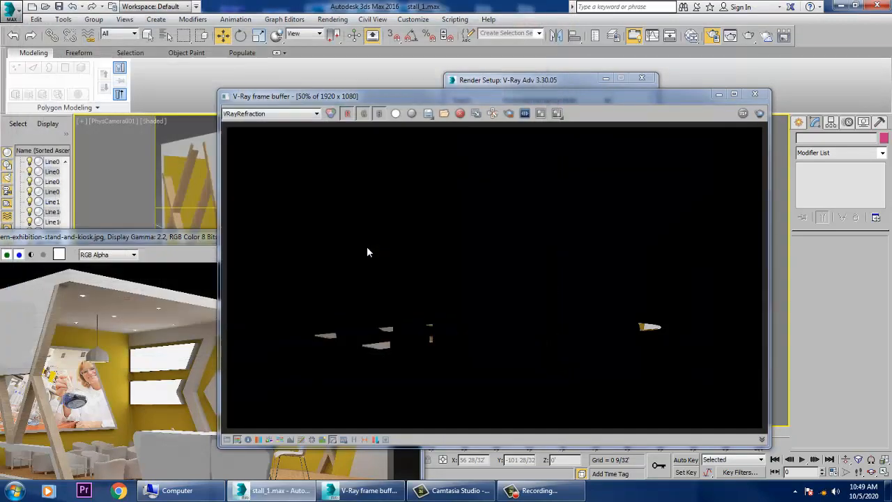
# Display the VRaySelfIllumination channel and save it as a JPEG named "self illum" in the passes stall folder.
pyautogui.click(288, 122)
pyautogui.click(292, 183)
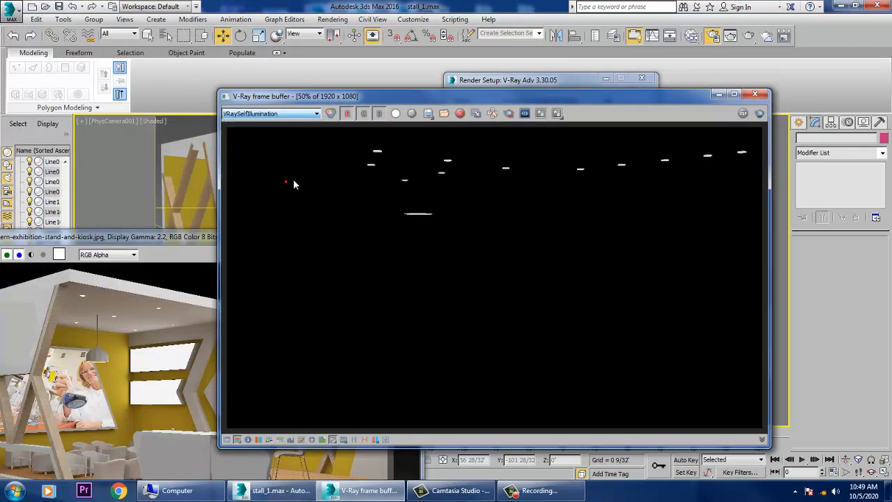
pyautogui.click(427, 113)
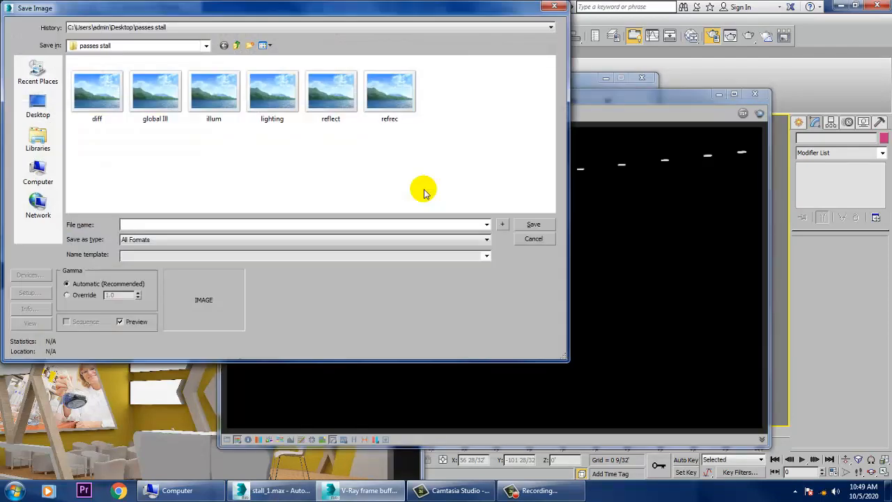
pyautogui.write('self illum')
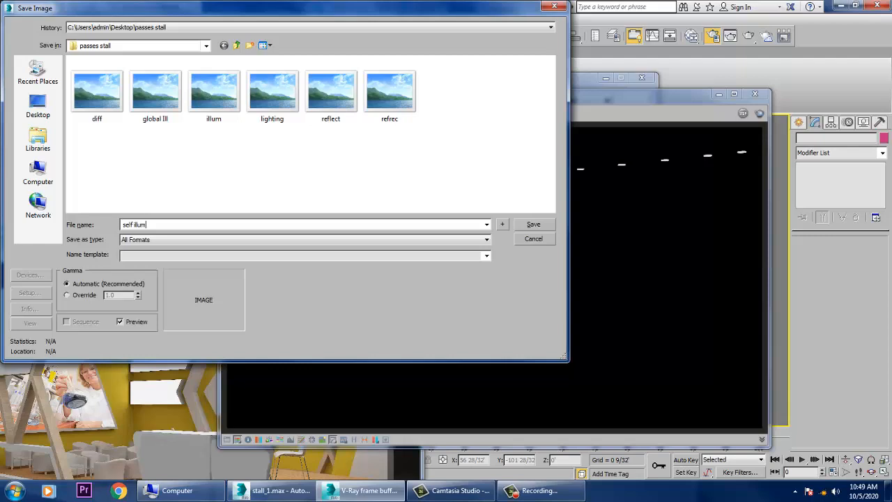
pyautogui.press('Tab')
pyautogui.press('j')
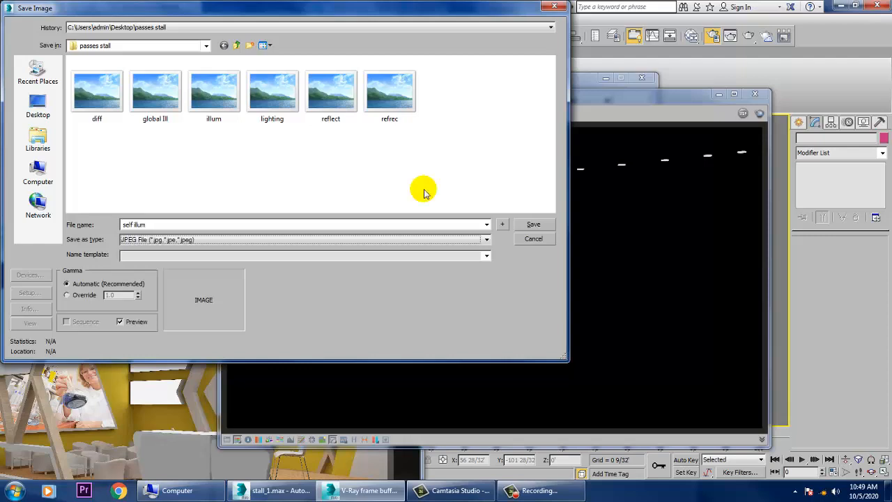
pyautogui.press('Return')
pyautogui.press('Return')
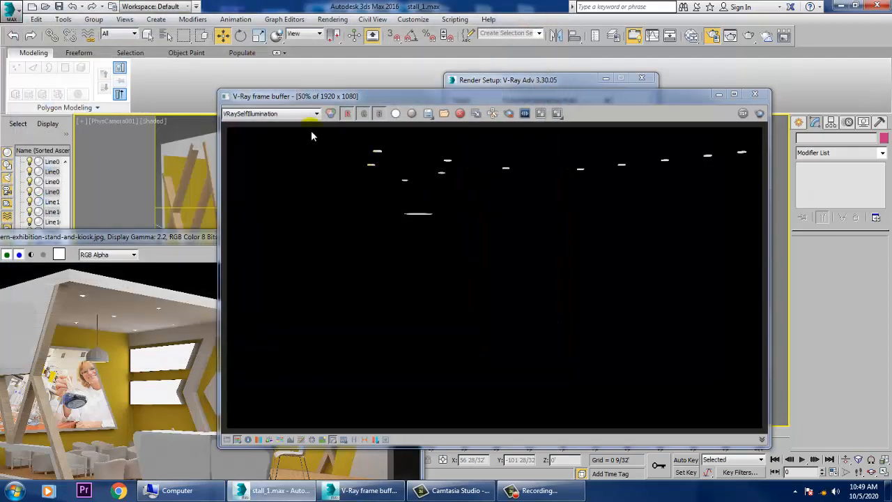
# Display the VRayShadows channel and save it as a JPEG named "shadow" in the passes stall folder.
pyautogui.click(289, 114)
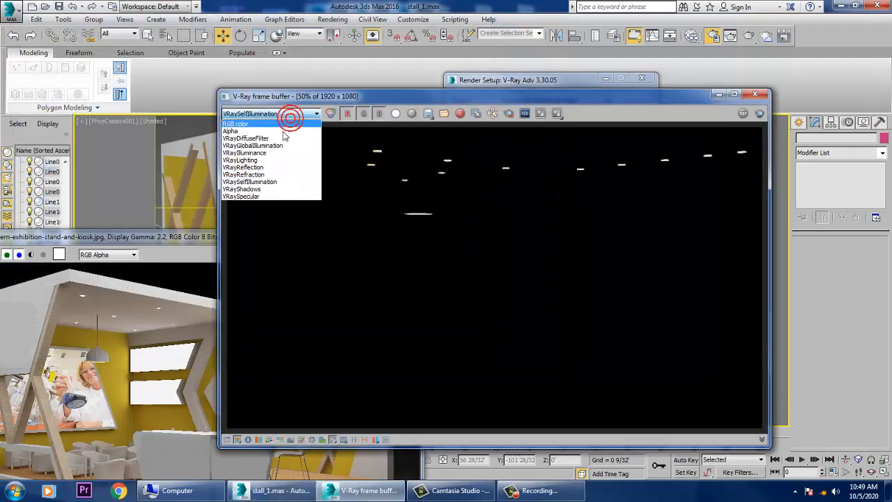
pyautogui.click(256, 189)
pyautogui.click(428, 112)
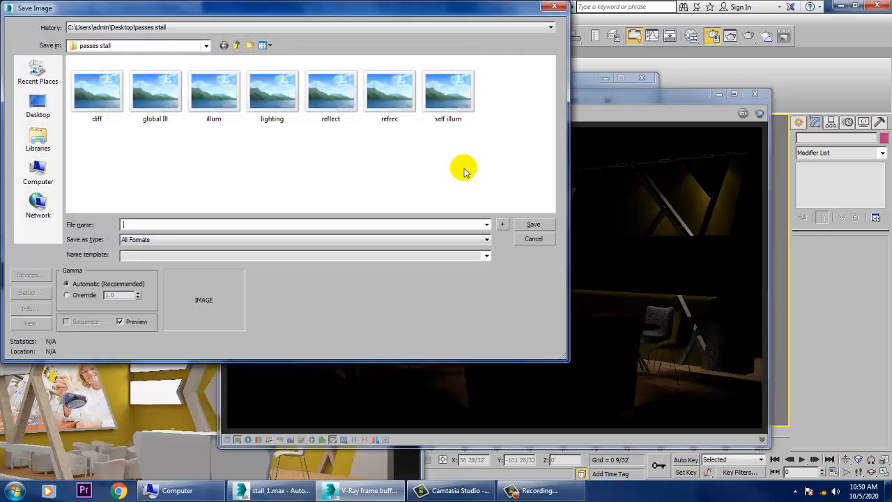
pyautogui.write('shadow')
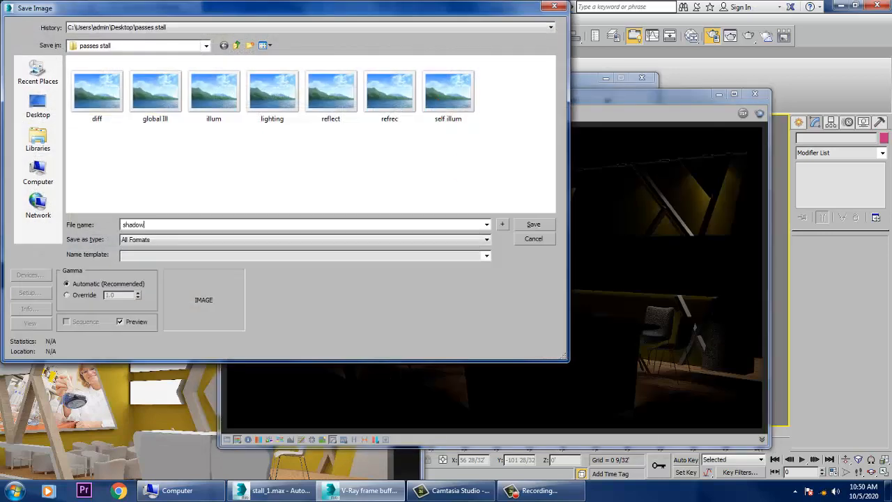
pyautogui.press('Tab')
pyautogui.press('j')
pyautogui.press('Return')
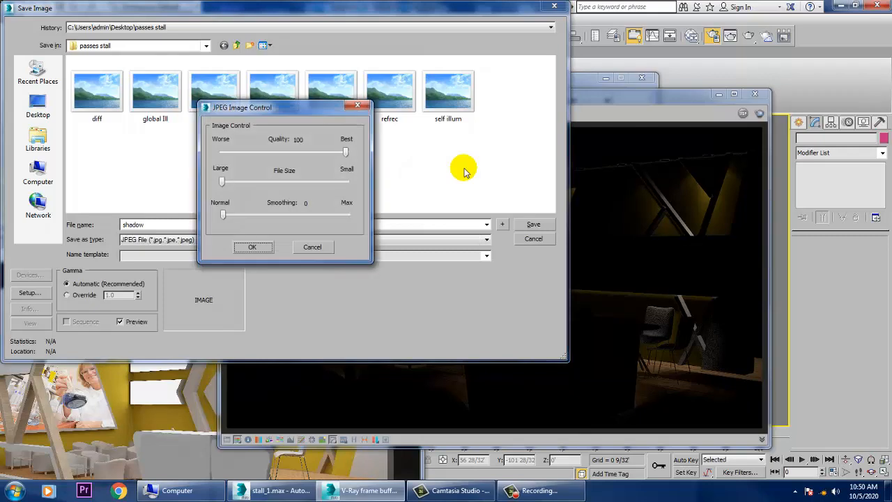
pyautogui.press('Return')
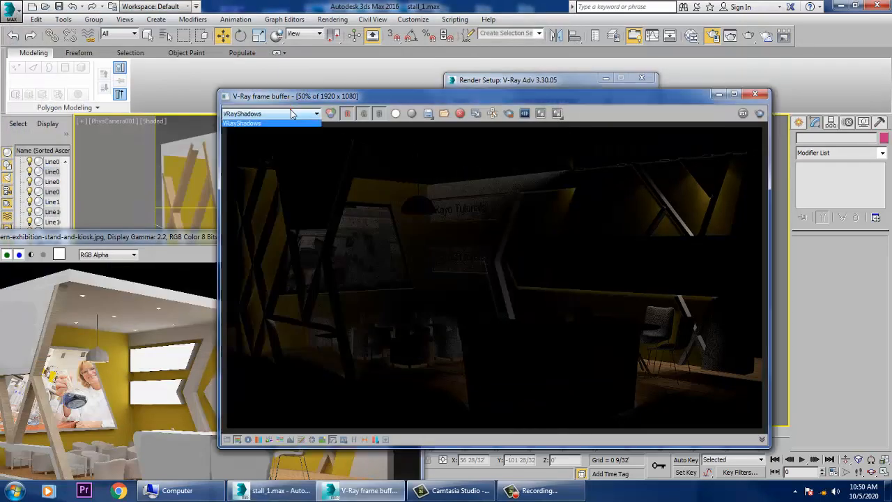
# Display the VRaySpecular channel and save it as a JPEG named "spec" in the passes stall folder.
pyautogui.click(254, 114)
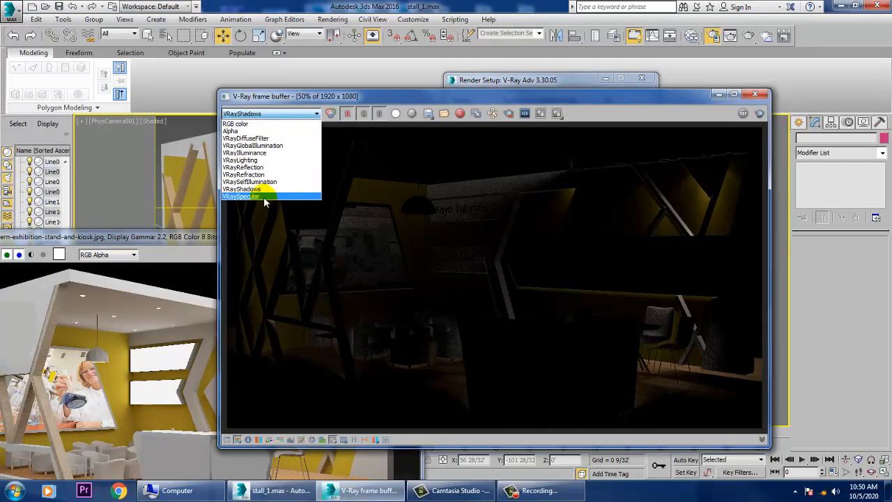
pyautogui.click(245, 196)
pyautogui.click(428, 114)
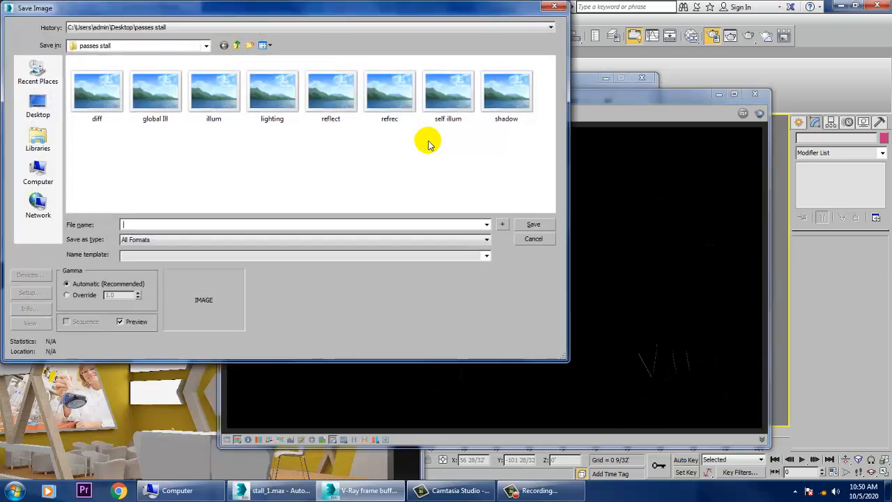
pyautogui.write('spec')
pyautogui.press('Tab')
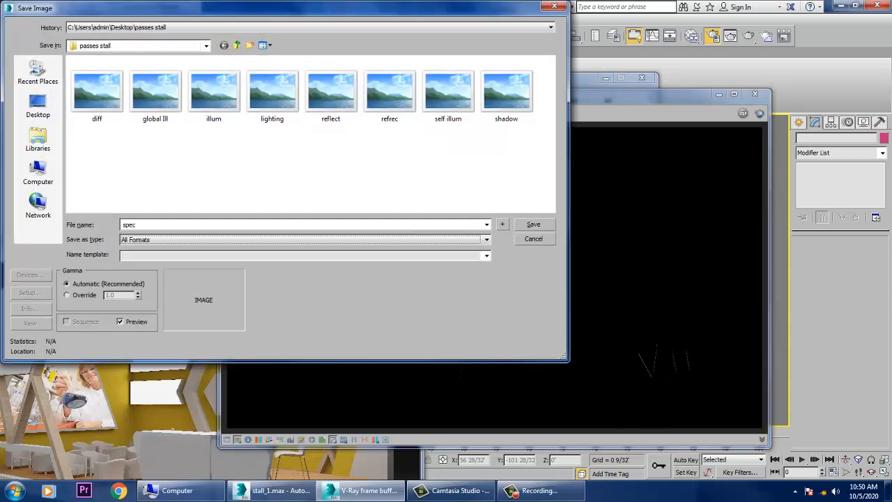
pyautogui.press('j')
pyautogui.press('Return')
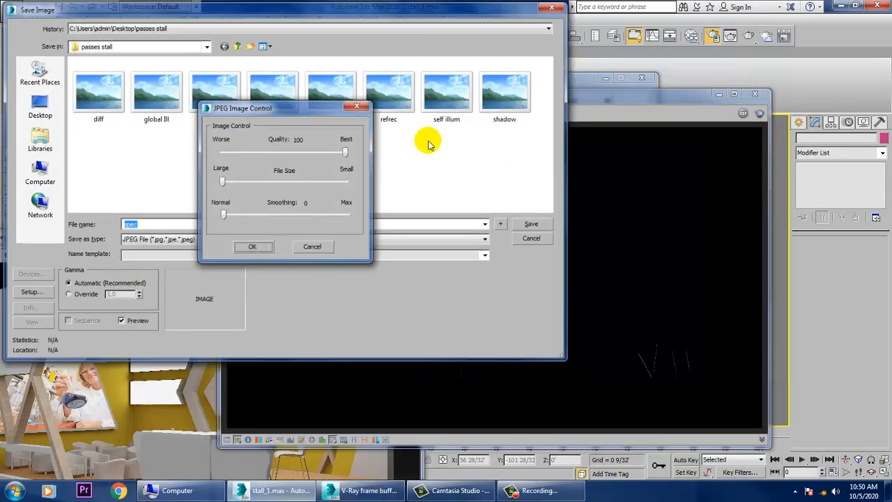
pyautogui.press('Return')
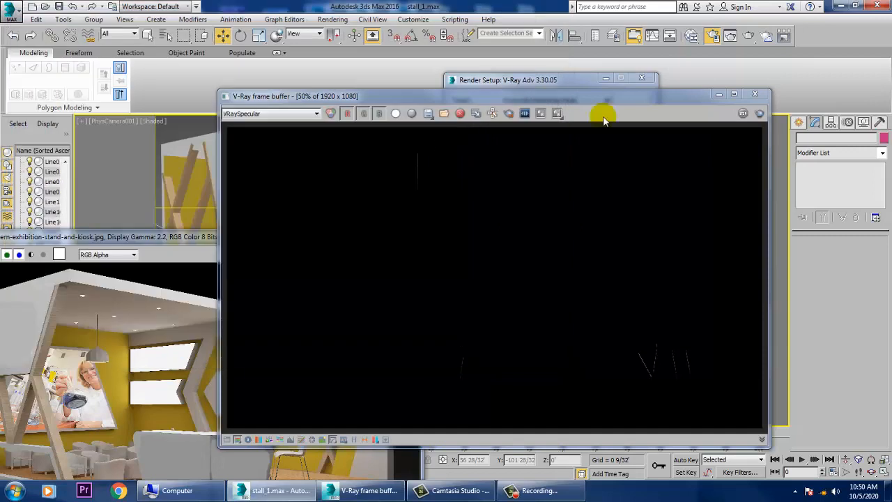
# Put away the frame buffer and render setup windows, and save a copy of the scene as stall_2 in the desktop folder exhi stall.
pyautogui.click(718, 93)
pyautogui.click(641, 79)
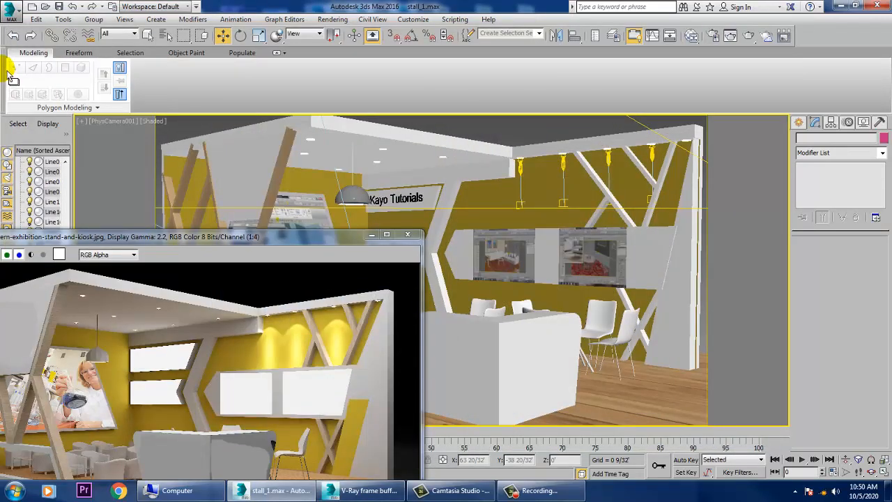
pyautogui.click(10, 11)
pyautogui.click(40, 133)
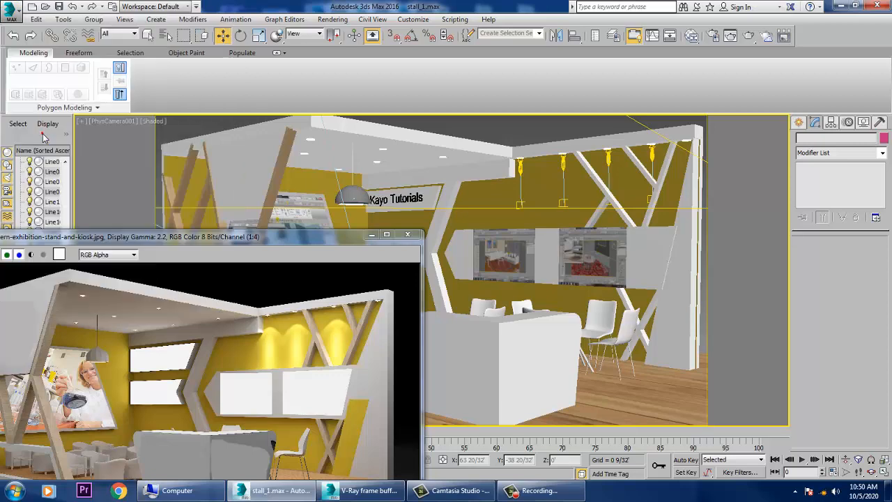
pyautogui.click(38, 106)
pyautogui.click(224, 160)
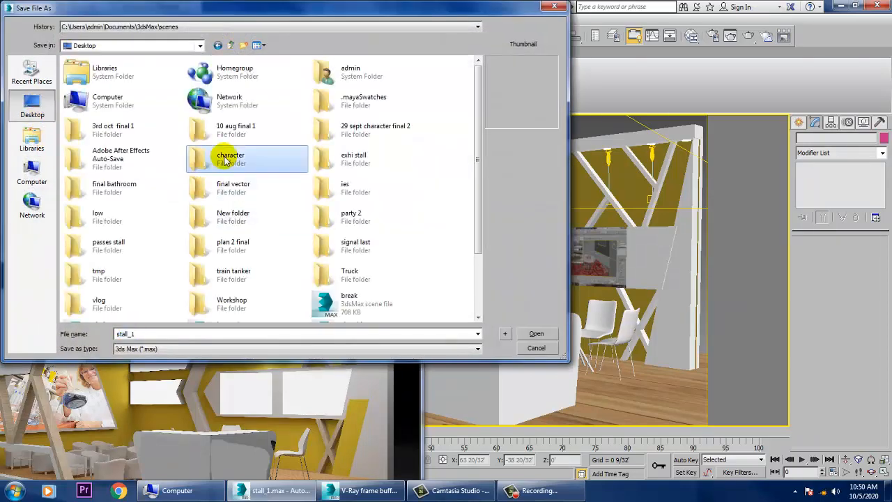
pyautogui.doubleClick(333, 159)
pyautogui.doubleClick(154, 334)
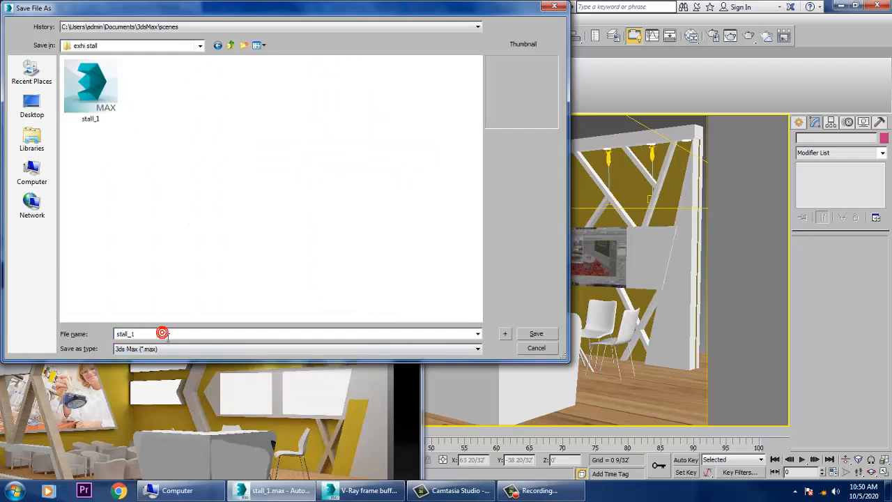
pyautogui.press('BackSpace')
pyautogui.write('2')
pyautogui.press('Return')
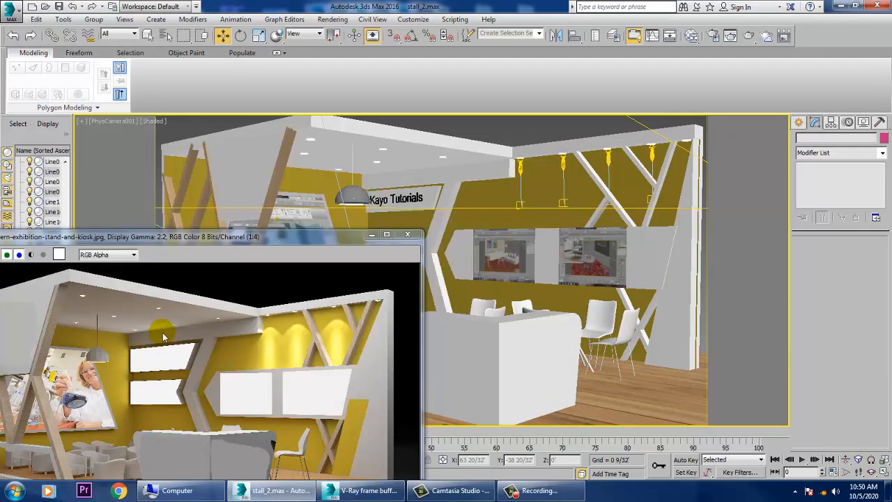
# Minimize the reference image and 3ds Max, and close the Computer window to reach the desktop.
pyautogui.click(372, 237)
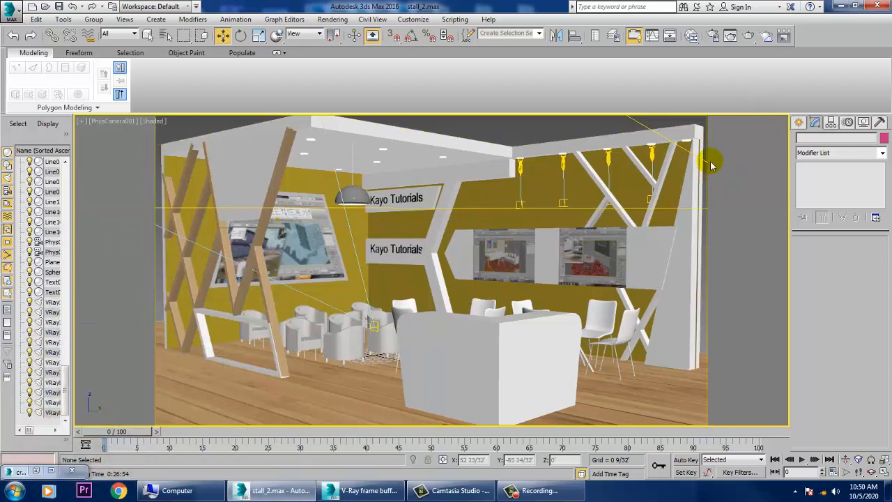
pyautogui.click(841, 5)
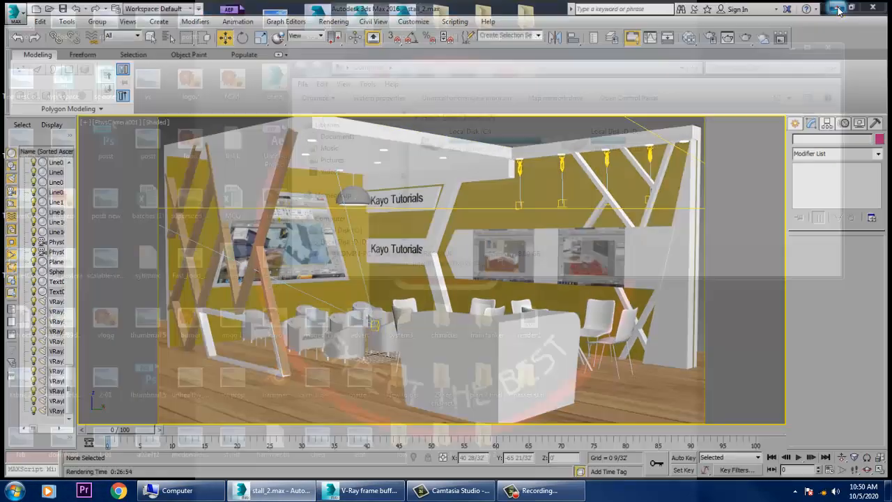
pyautogui.click(829, 50)
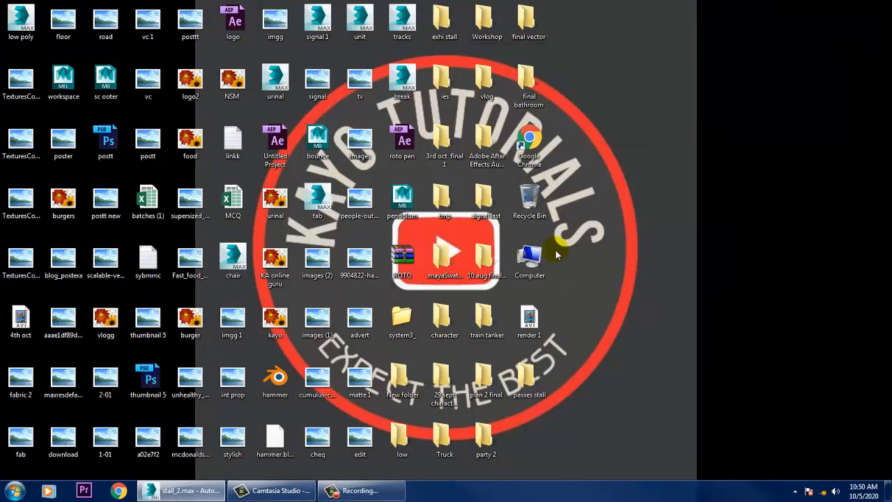
# Open the passes stall folder on the desktop.
pyautogui.doubleClick(534, 384)
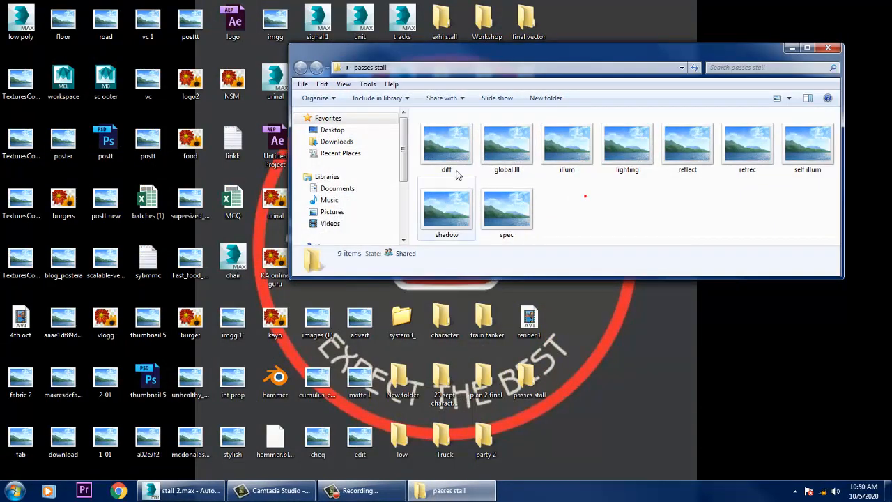
pyautogui.click(446, 142)
pyautogui.rightClick(446, 141)
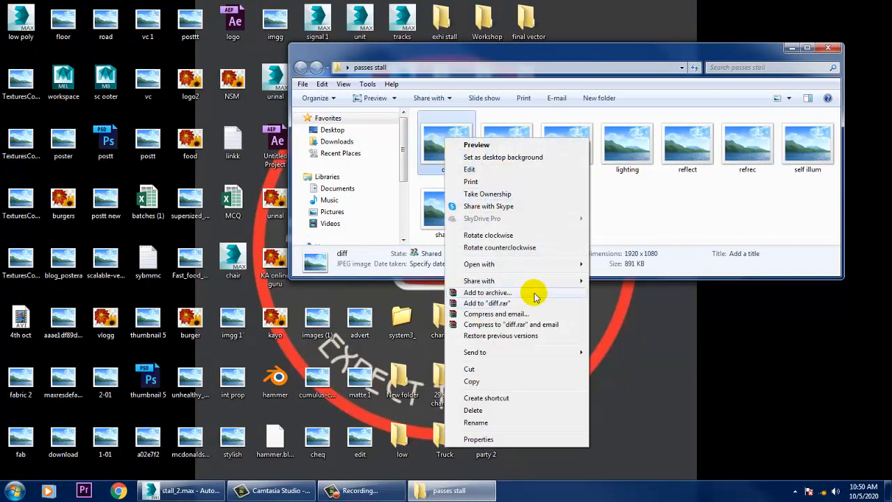
pyautogui.click(689, 213)
pyautogui.hotkey('ctrl', 'a')
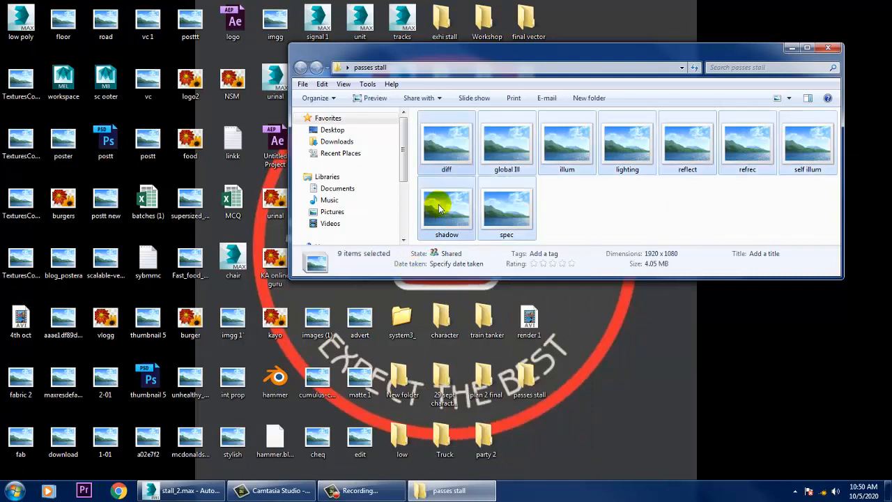
pyautogui.rightClick(453, 146)
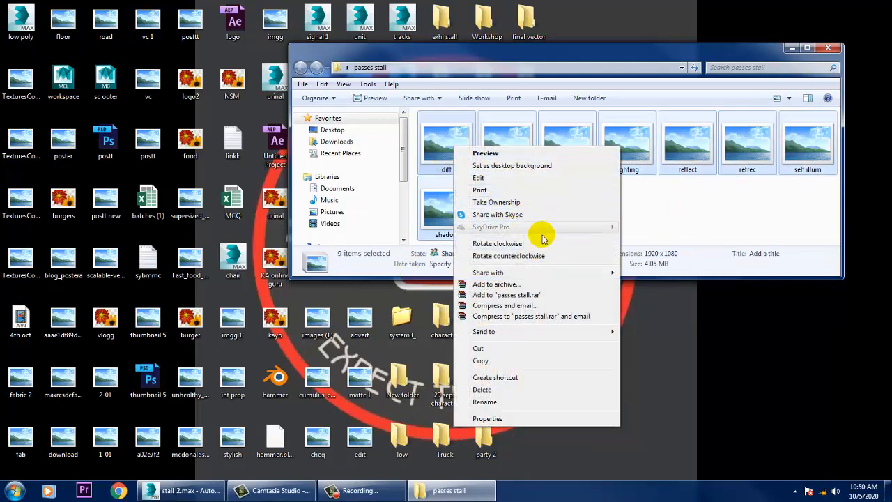
pyautogui.click(630, 237)
# Open the diff image from the passes stall folder in Adobe Photoshop CC 2015.
pyautogui.click(445, 137)
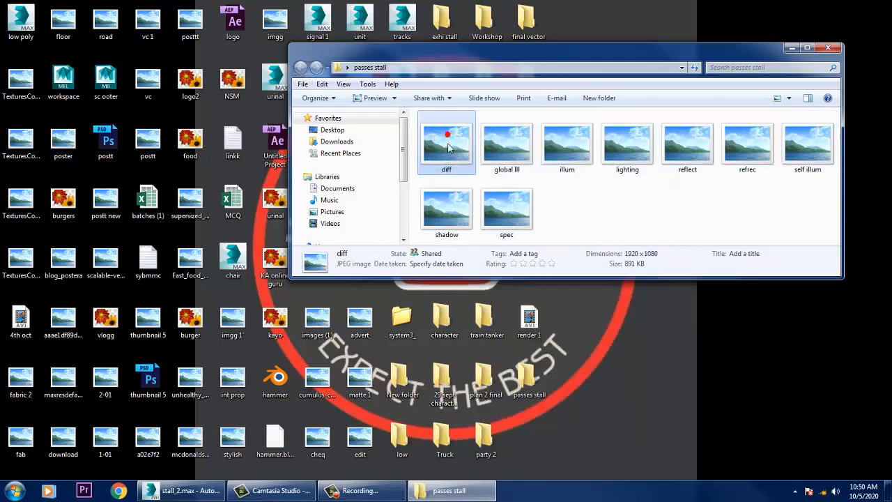
pyautogui.rightClick(447, 144)
pyautogui.moveTo(536, 276)
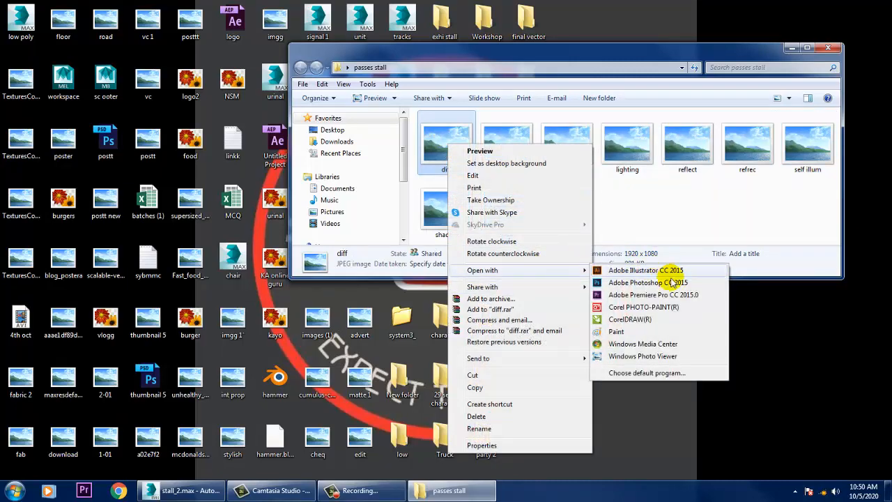
pyautogui.click(630, 286)
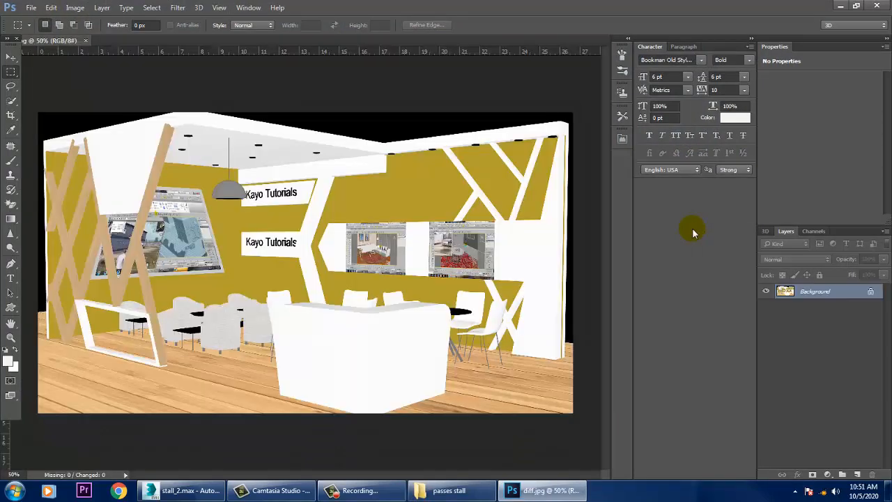
# Open the eight remaining pass images, global Ill through spec, from the desktop folder passes stall.
pyautogui.click(693, 235)
pyautogui.click(28, 9)
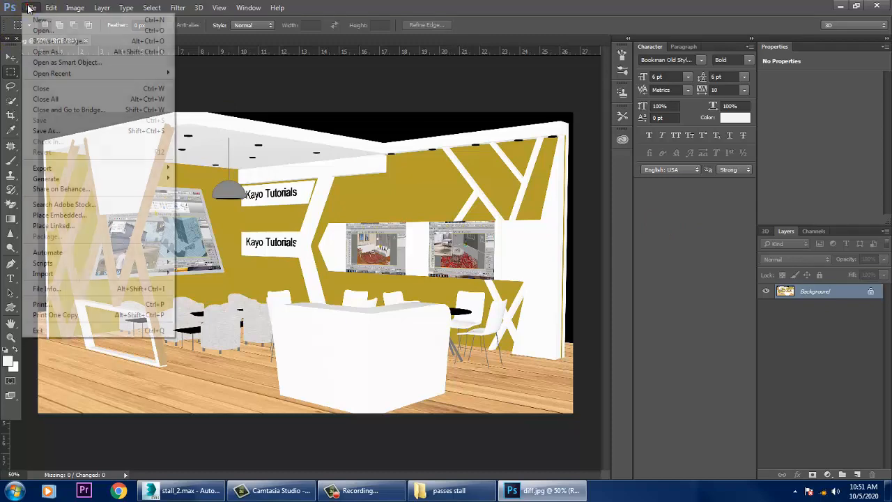
pyautogui.click(56, 30)
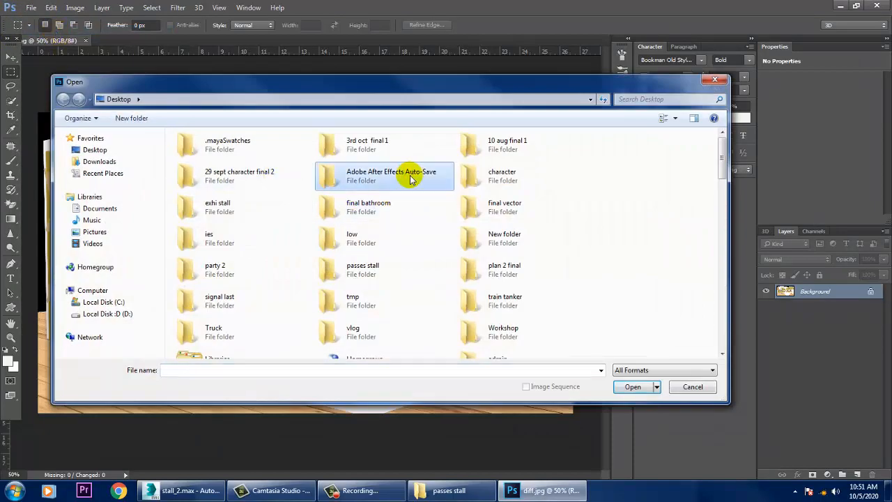
pyautogui.doubleClick(376, 273)
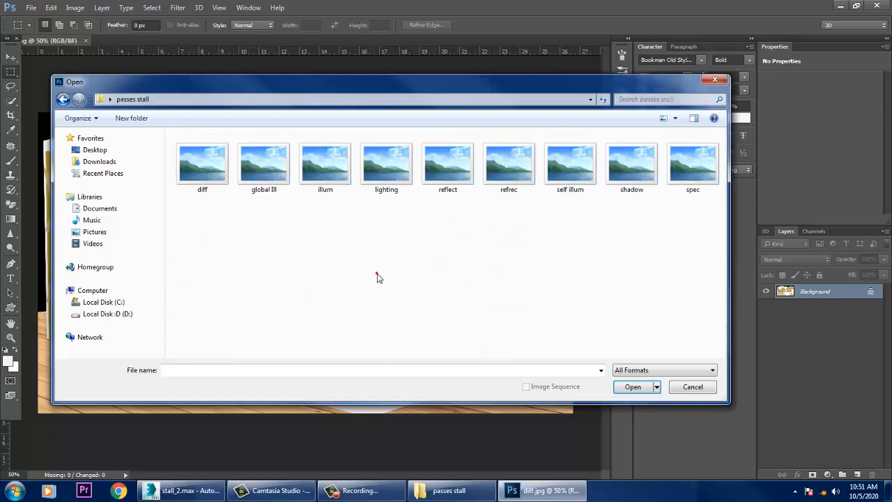
pyautogui.moveTo(257, 235); pyautogui.dragTo(687, 165)
pyautogui.click(631, 386)
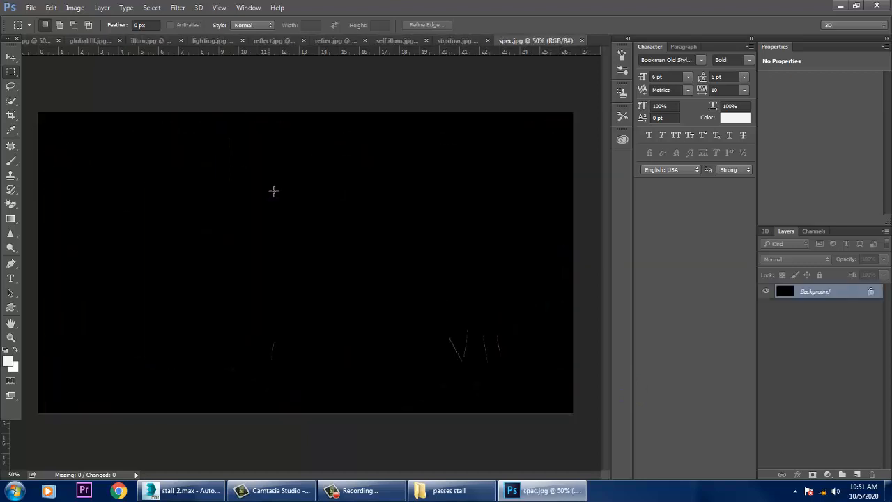
# Float the reflect.jpg document, copy its image into global Ill.jpg with the Move tool, and minimize the floating window.
pyautogui.click(14, 59)
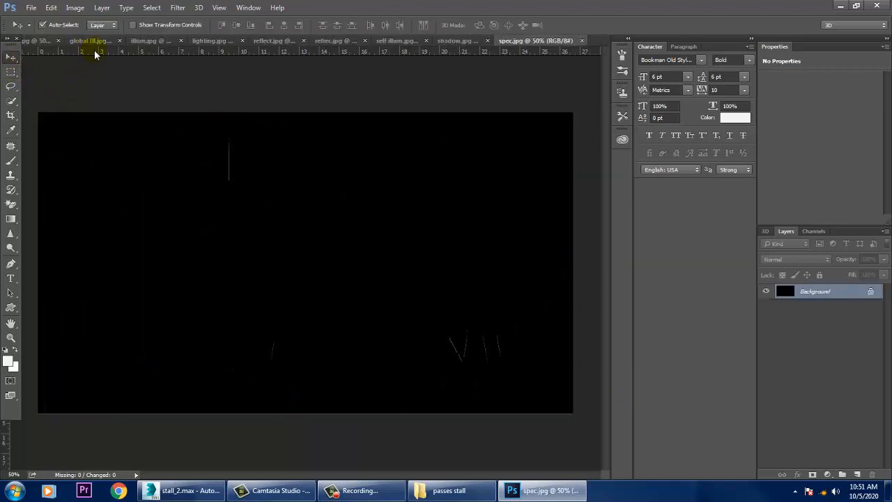
pyautogui.click(33, 42)
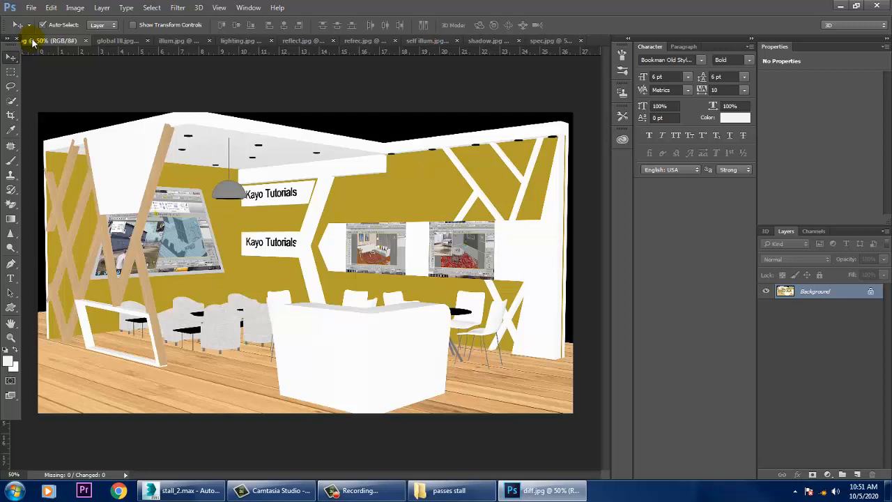
pyautogui.click(122, 42)
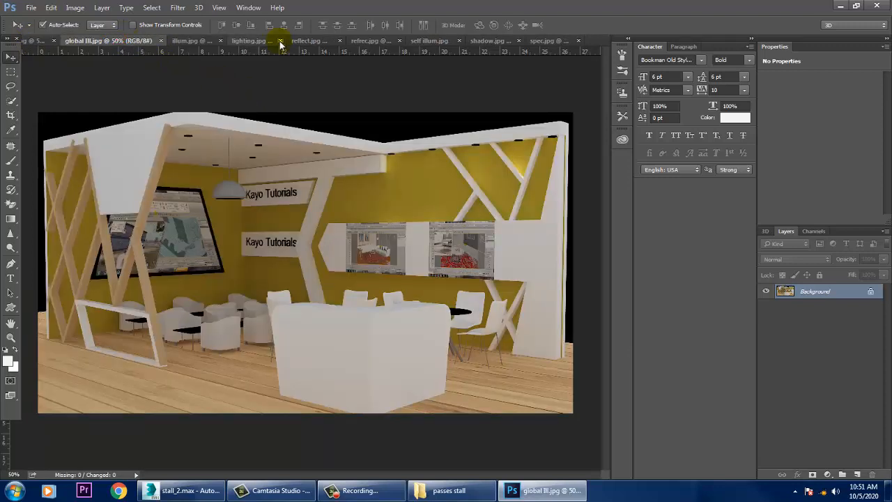
pyautogui.moveTo(309, 41); pyautogui.dragTo(692, 295)
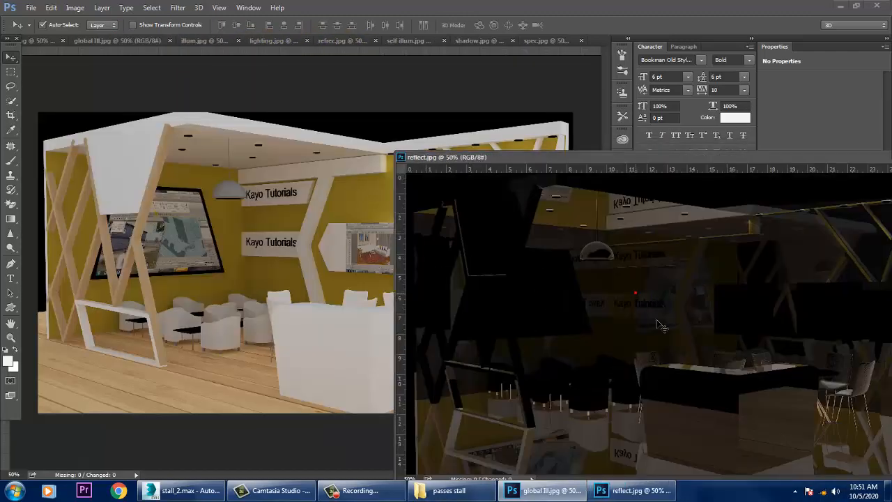
pyautogui.click(280, 258)
pyautogui.moveTo(278, 260); pyautogui.dragTo(281, 262)
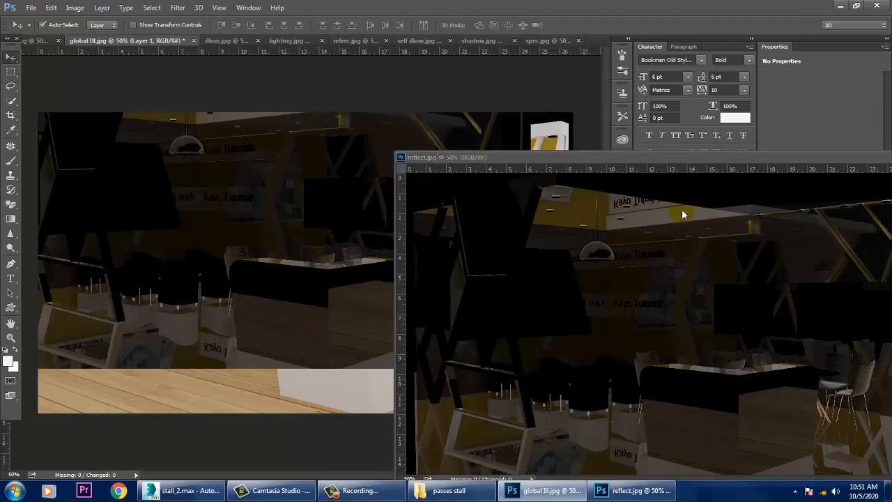
pyautogui.moveTo(842, 158); pyautogui.dragTo(733, 169)
pyautogui.click(806, 170)
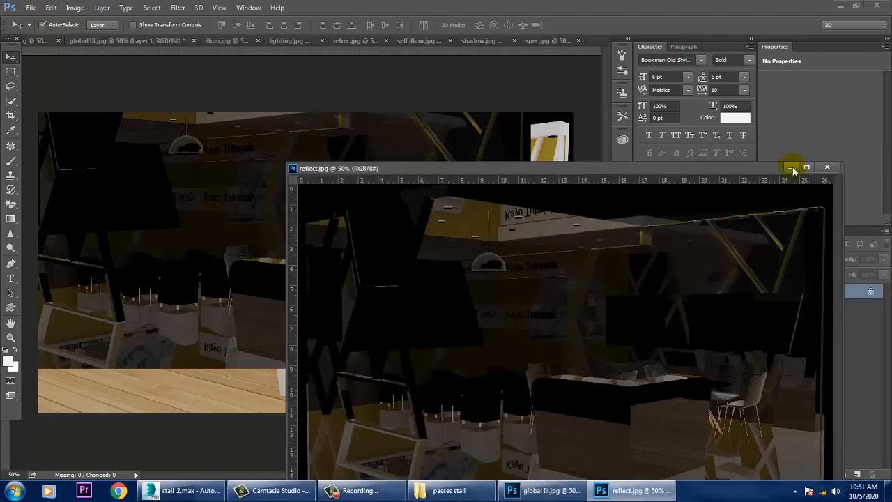
pyautogui.click(791, 167)
# Copy the reflection layer into diff.jpg aligned with the background image, and set its blend mode to Screen.
pyautogui.click(34, 41)
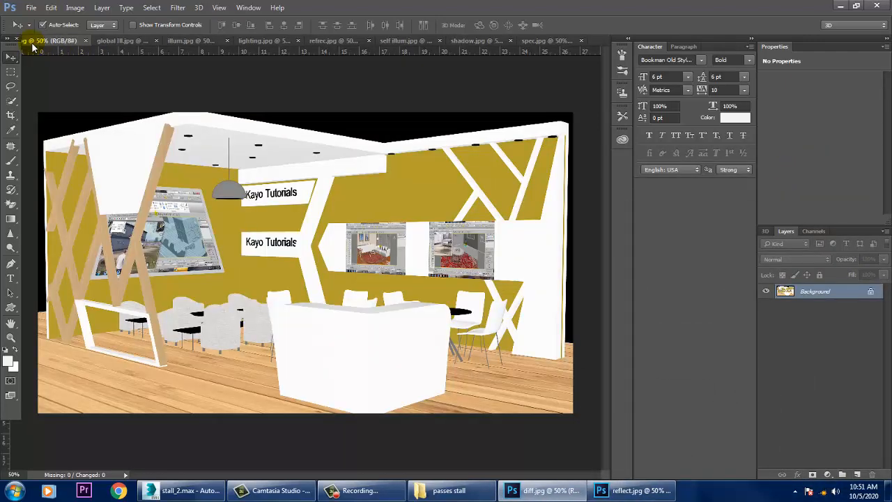
pyautogui.click(86, 150)
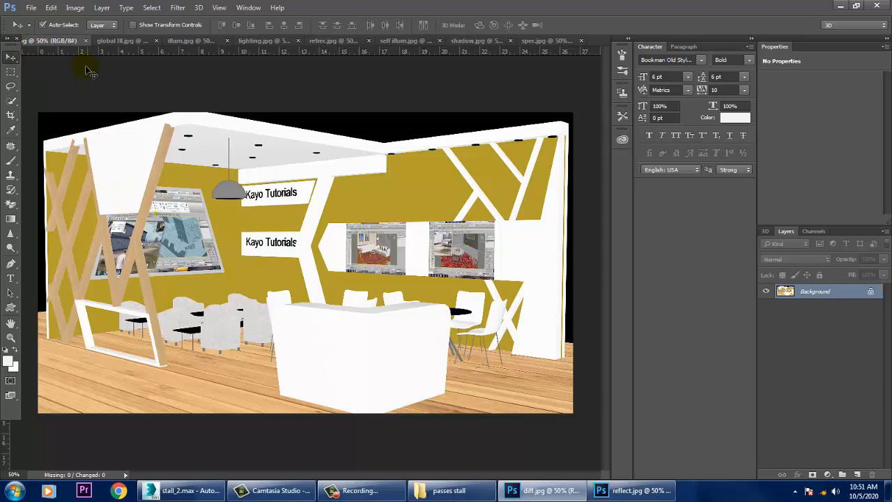
pyautogui.click(13, 41)
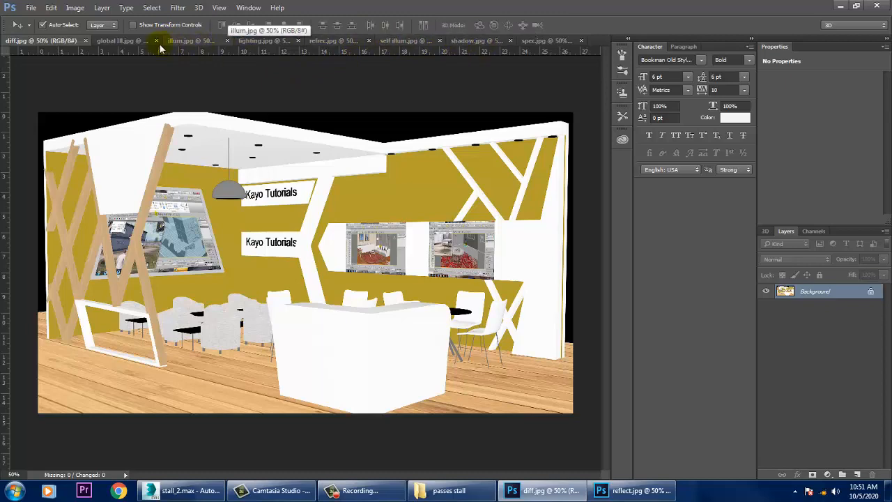
pyautogui.click(124, 40)
pyautogui.moveTo(256, 212); pyautogui.dragTo(358, 308)
pyautogui.click(801, 259)
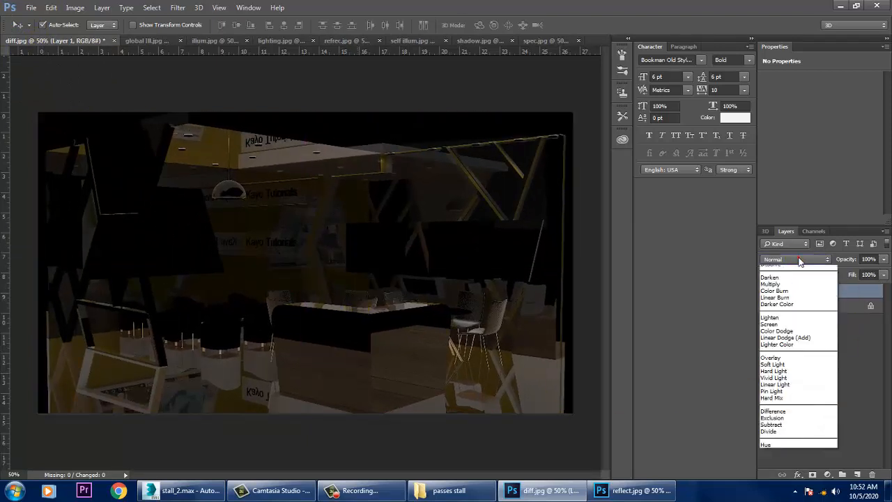
pyautogui.click(792, 337)
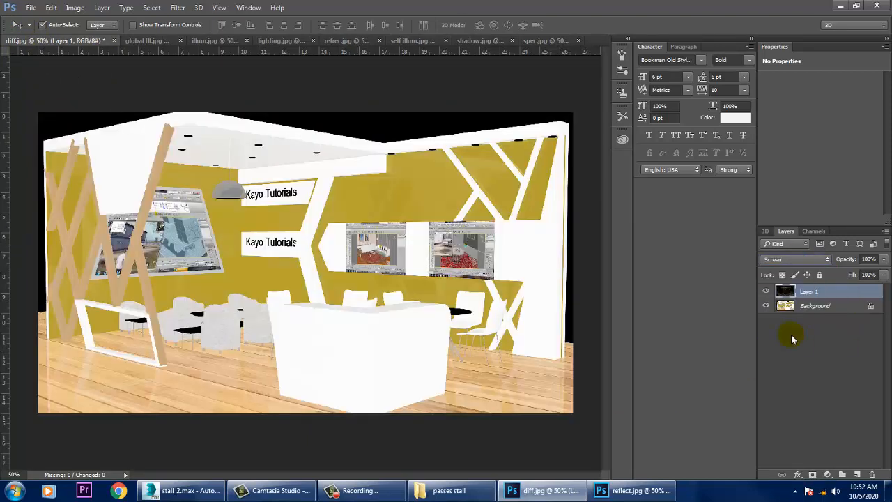
# Toggle the reflection layer's visibility in diff.jpg repeatedly to compare the image with and without reflections.
pyautogui.click(767, 292)
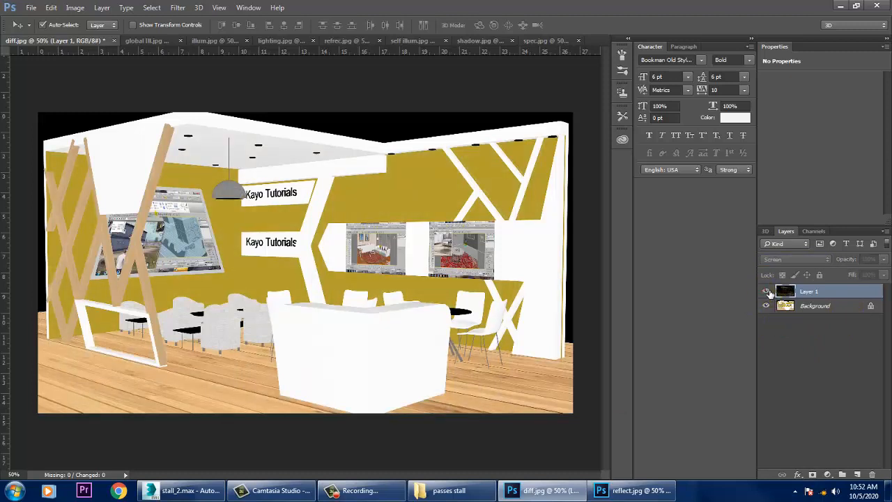
pyautogui.click(767, 292)
pyautogui.click(767, 292)
pyautogui.click(766, 291)
pyautogui.click(767, 292)
pyautogui.click(767, 292)
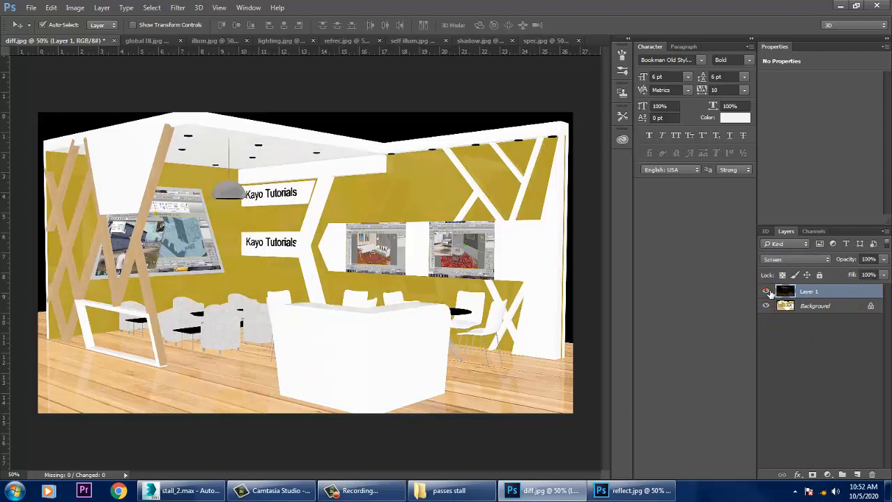
pyautogui.click(767, 291)
pyautogui.click(767, 292)
pyautogui.click(767, 291)
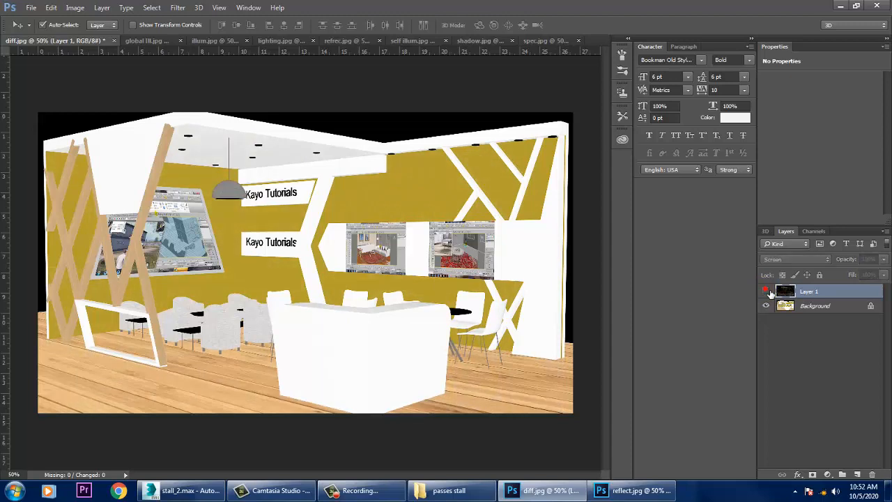
pyautogui.click(767, 292)
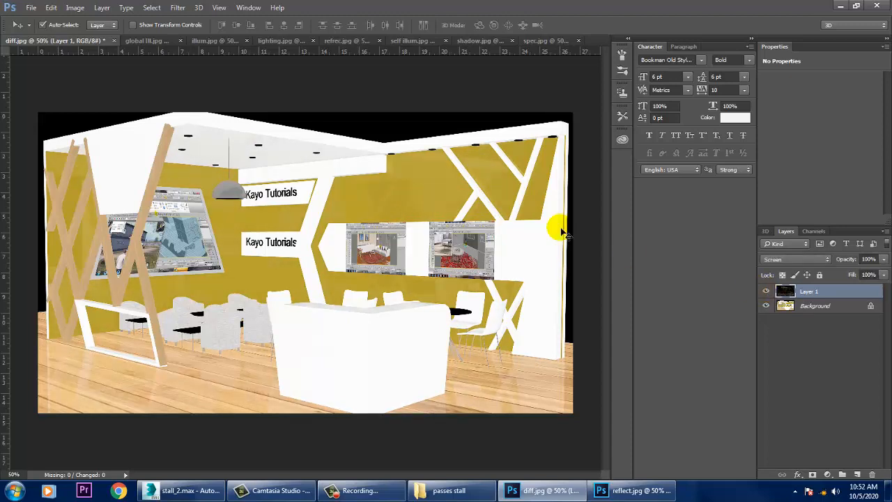
# With the reflection layer hidden in global Ill.jpg, convert its Background to Layer 0 and copy it into diff.jpg as the uppermost layer.
pyautogui.click(155, 40)
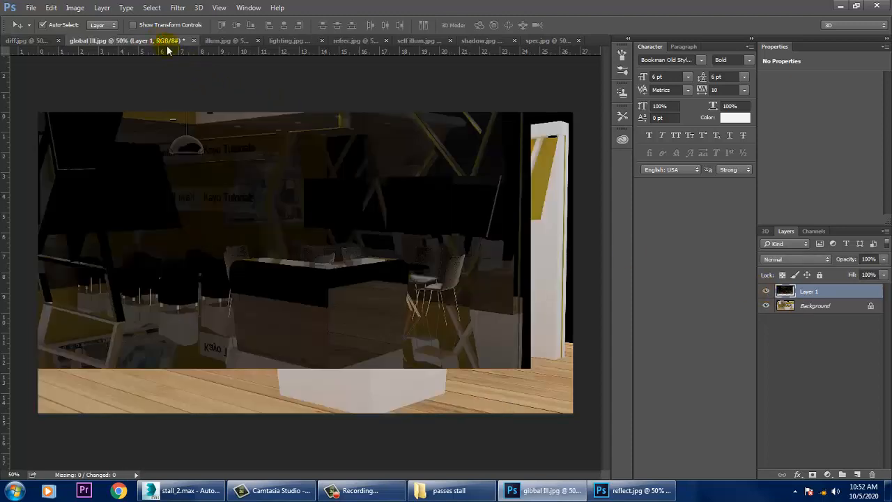
pyautogui.click(767, 291)
pyautogui.click(381, 250)
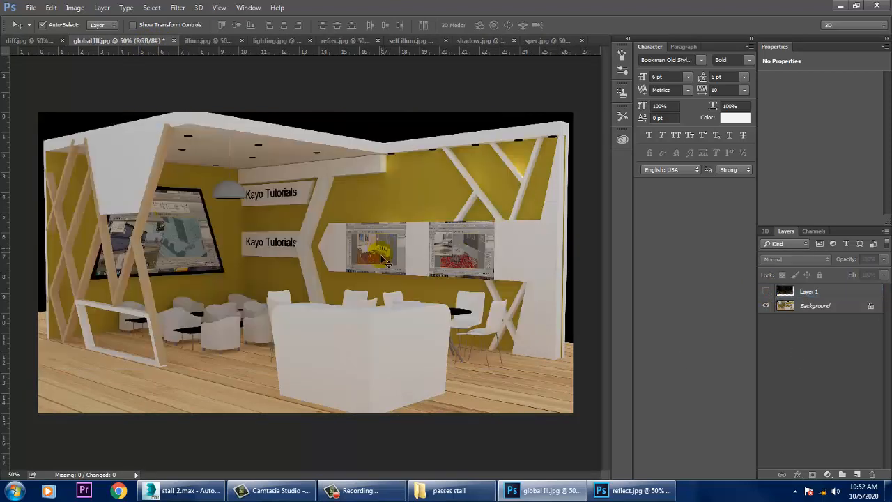
pyautogui.moveTo(420, 320); pyautogui.dragTo(326, 305)
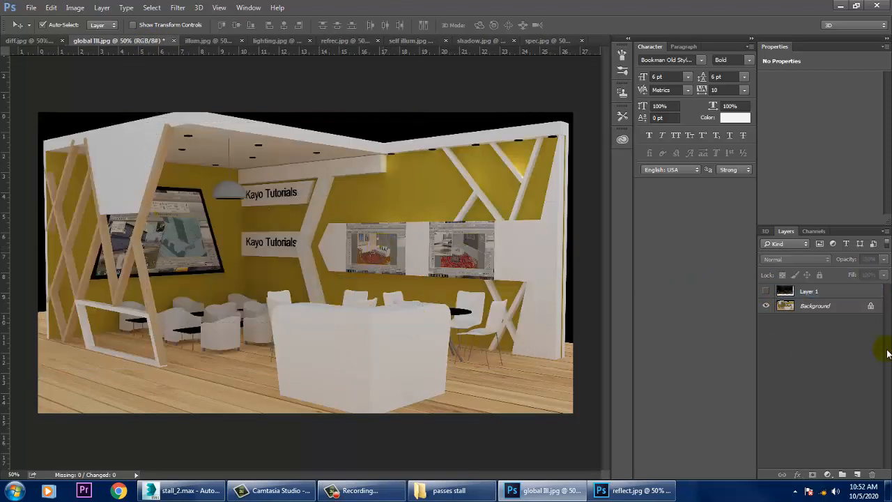
pyautogui.doubleClick(815, 305)
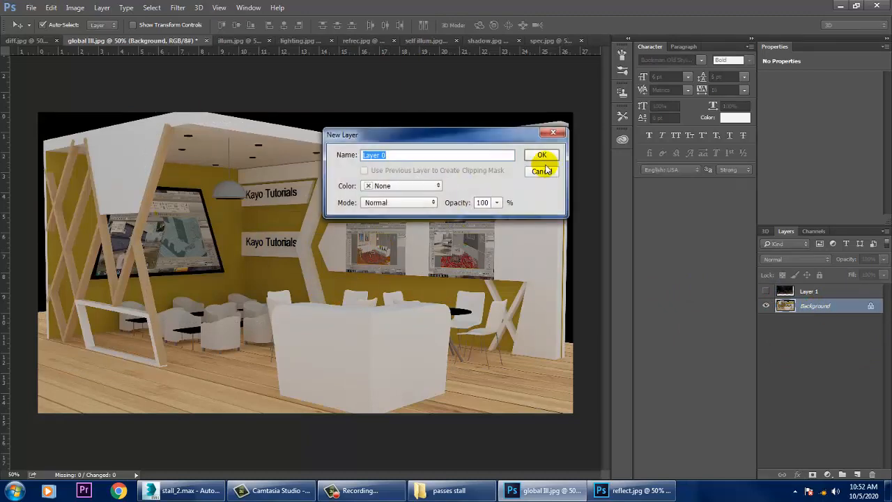
pyautogui.click(541, 155)
pyautogui.moveTo(376, 294); pyautogui.dragTo(418, 304)
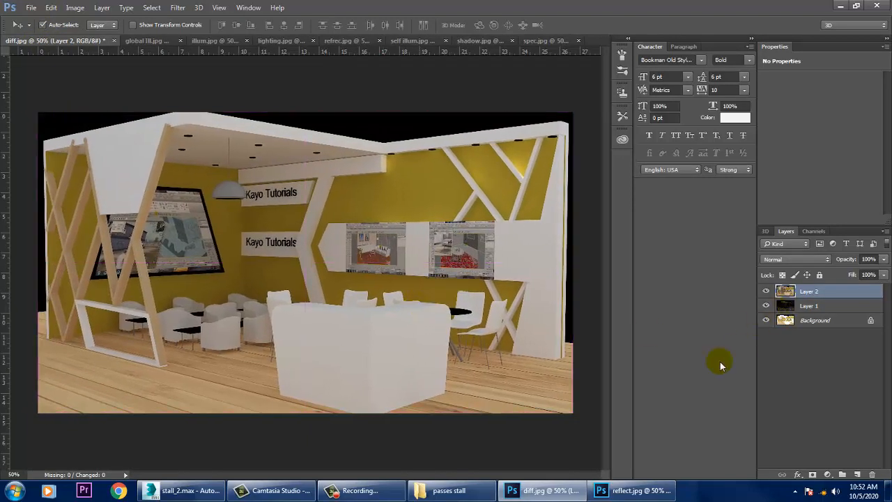
# Try successive blend modes on the global illumination layer in diff.jpg and set it to Screen.
pyautogui.click(787, 260)
pyautogui.click(792, 276)
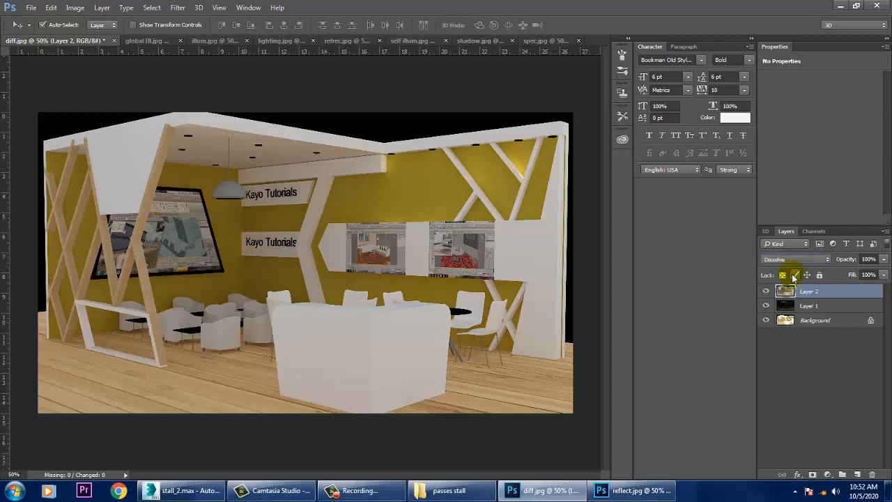
pyautogui.press('Down')
pyautogui.press('Down')
pyautogui.press('Down')
pyautogui.press('Down')
pyautogui.press('Down')
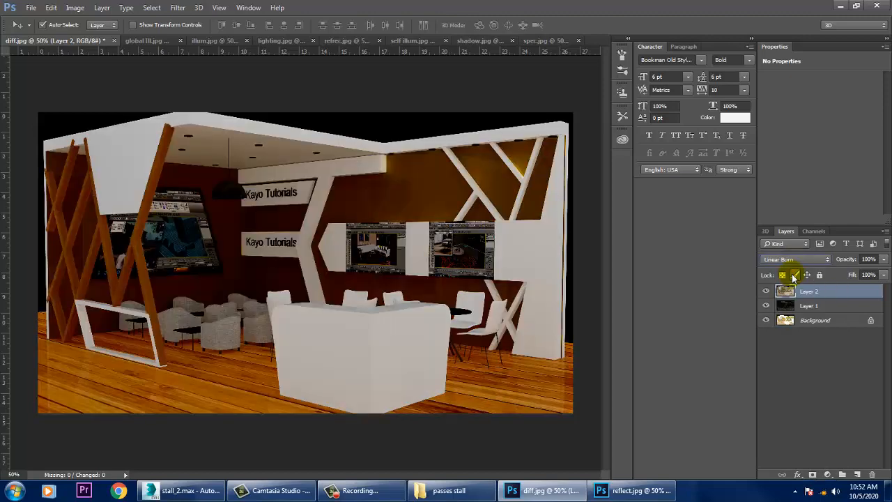
pyautogui.press('Down')
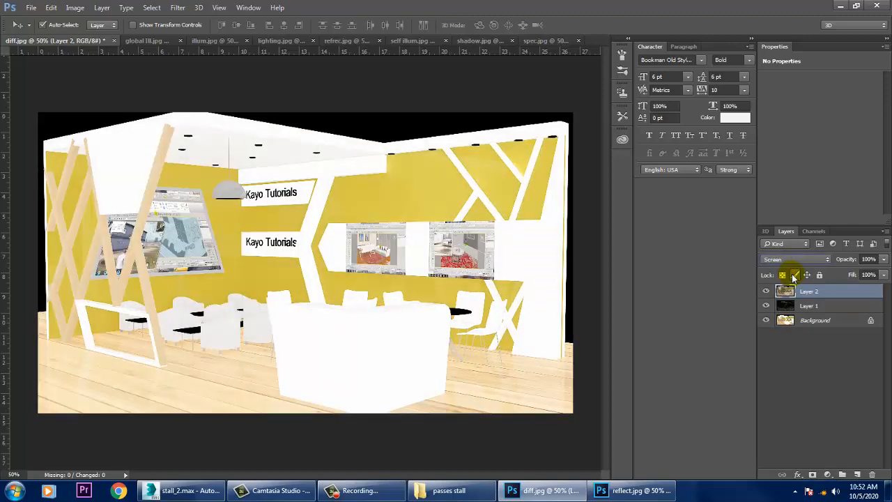
pyautogui.press('Down')
pyautogui.press('Down')
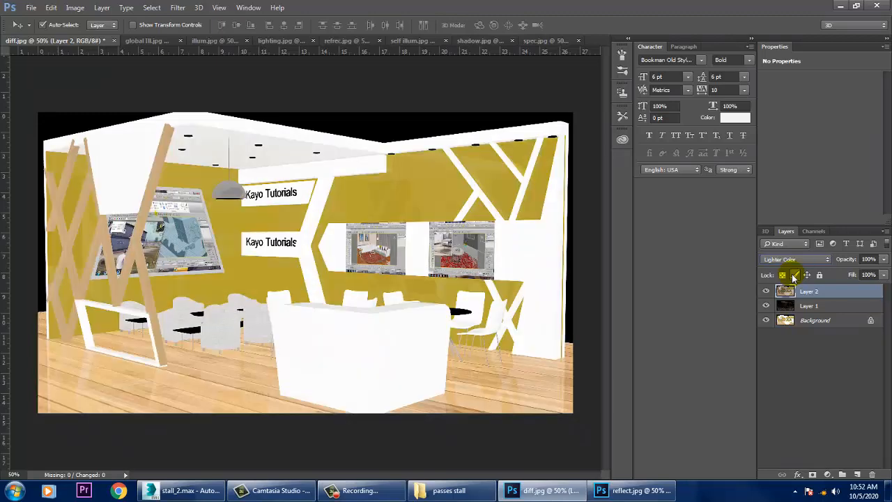
pyautogui.press('Down')
pyautogui.hotkey('shift', '+')
pyautogui.hotkey('shift', '+')
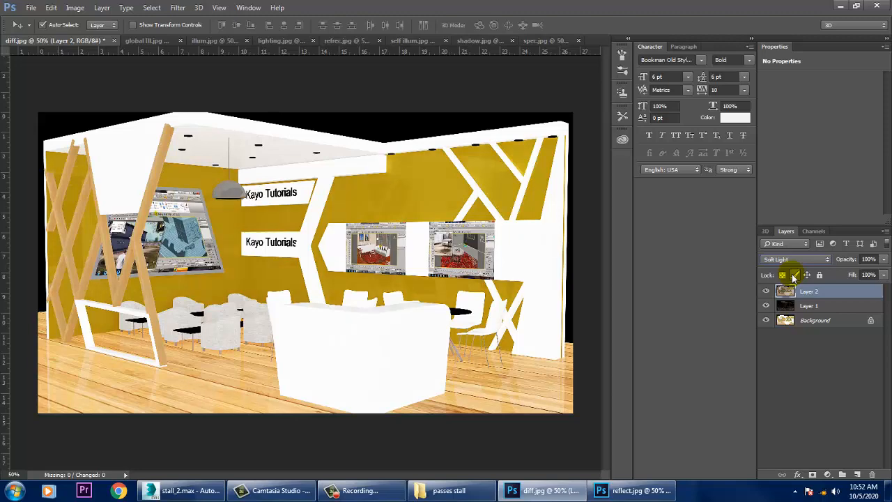
pyautogui.hotkey('shift', '+')
pyautogui.hotkey('shift', '+')
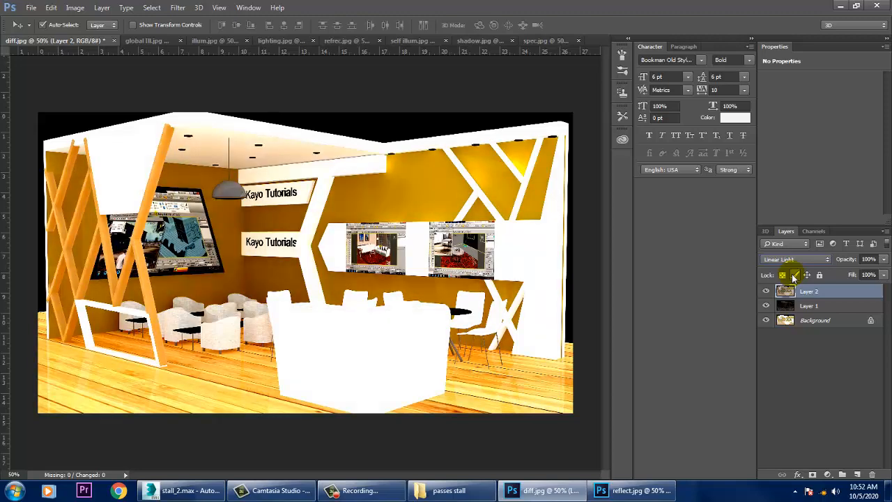
pyautogui.press('Down')
pyautogui.press('Up')
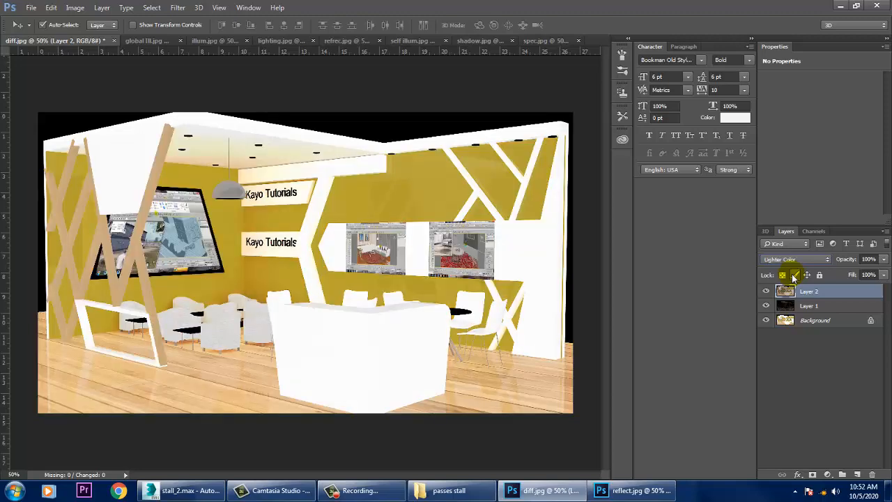
pyautogui.press('Up')
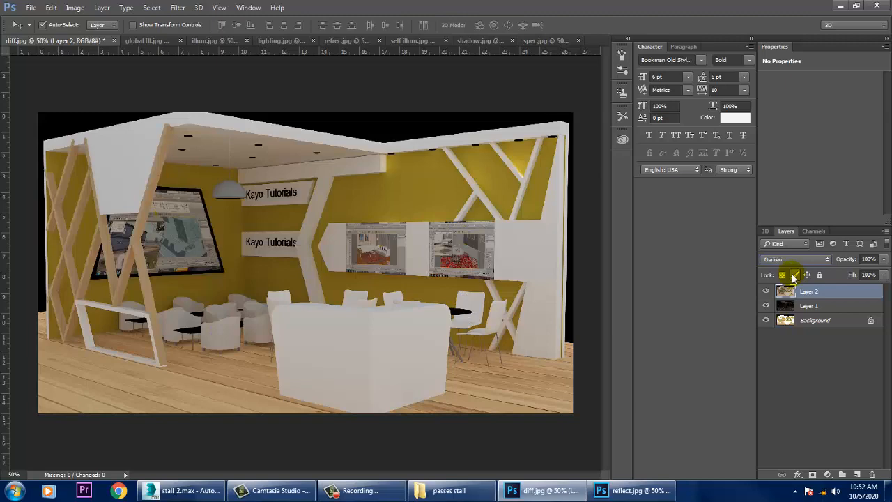
pyautogui.press('Down')
pyautogui.press('Down')
pyautogui.press('Down')
pyautogui.press('Down')
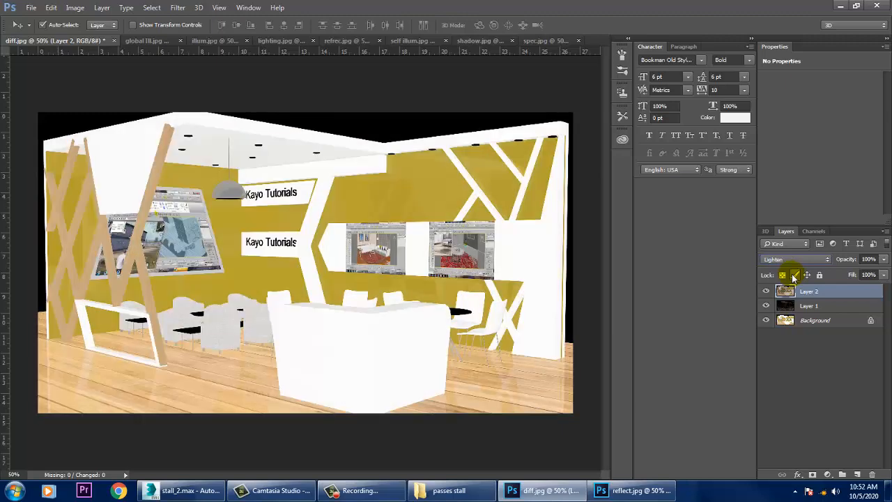
pyautogui.press('Down')
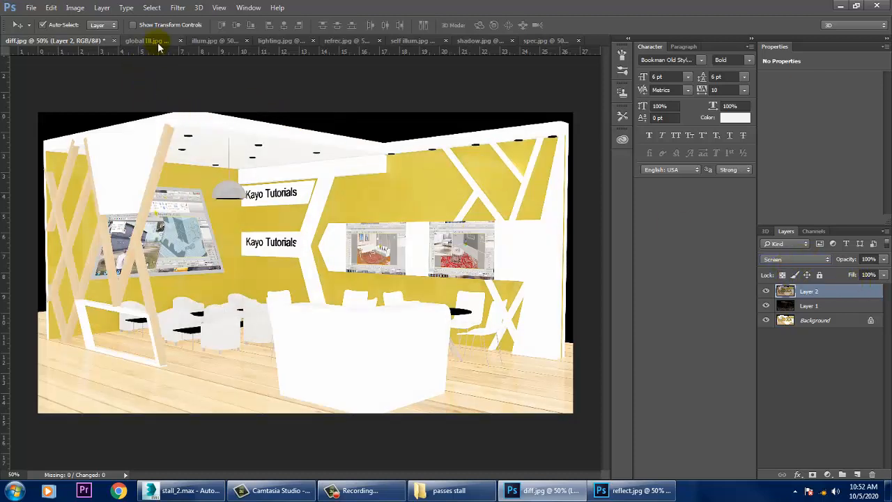
# Float self illum.jpg, copy its image into diff.jpg as the uppermost layer, minimize the floating window, and align the layer with the background.
pyautogui.click(218, 42)
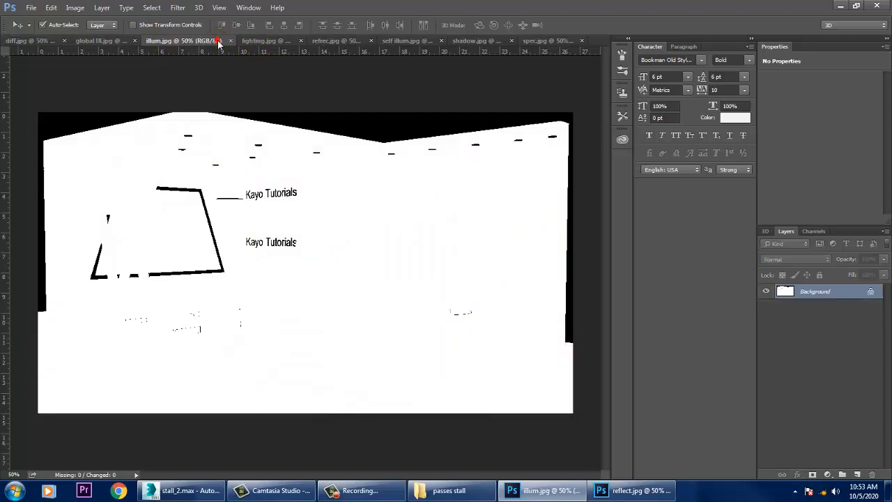
pyautogui.click(276, 42)
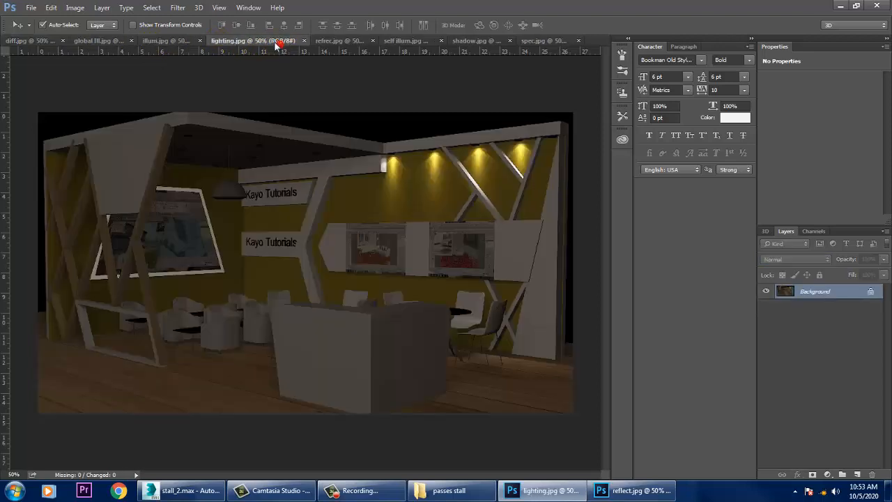
pyautogui.click(340, 40)
pyautogui.click(407, 42)
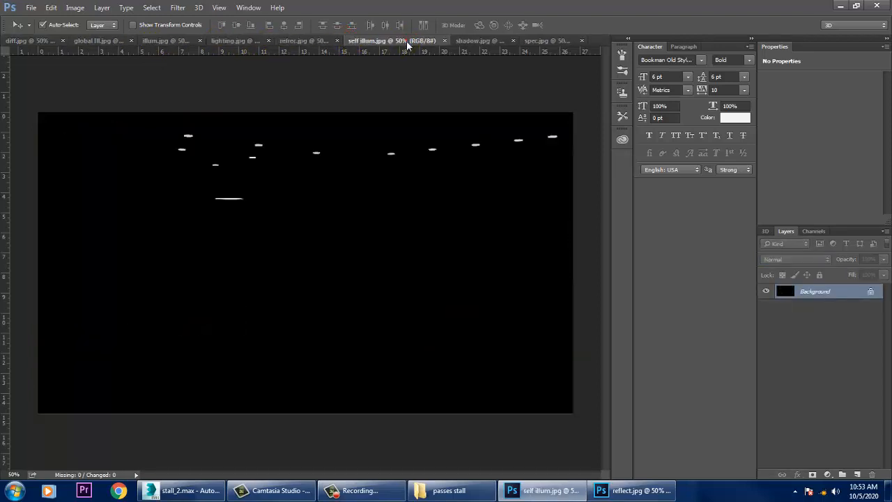
pyautogui.moveTo(409, 42); pyautogui.dragTo(490, 131)
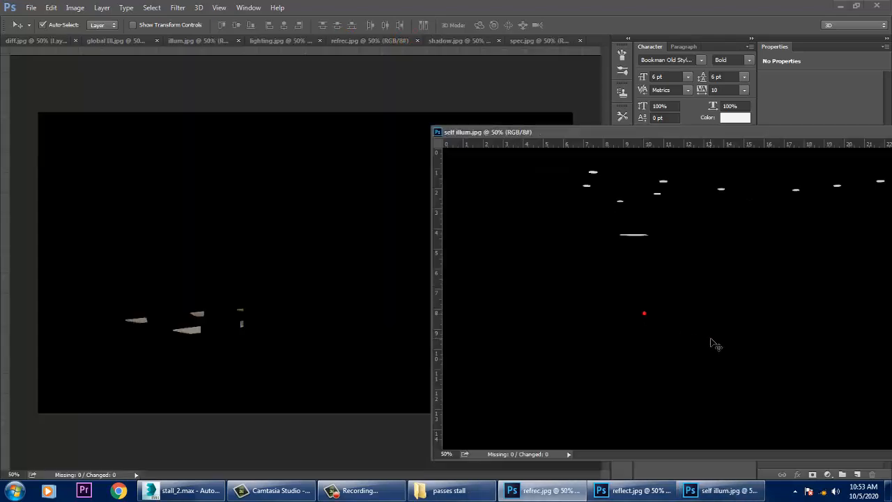
pyautogui.click(31, 41)
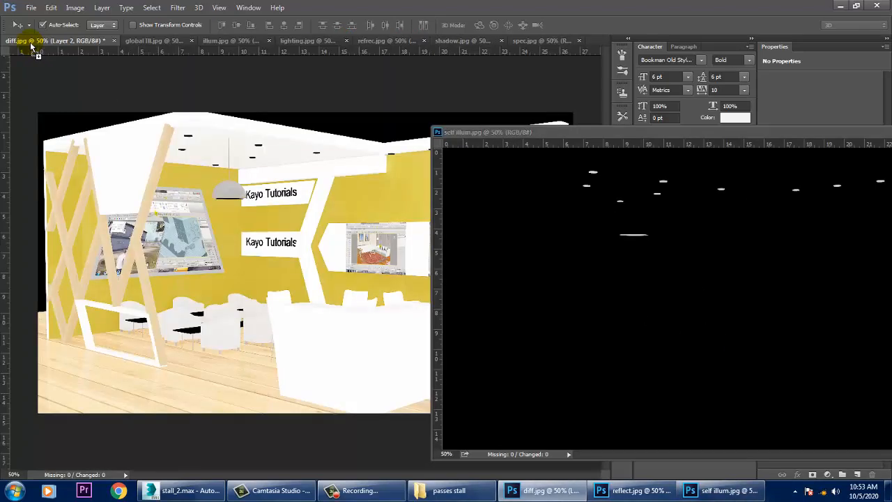
pyautogui.moveTo(857, 132); pyautogui.dragTo(754, 136)
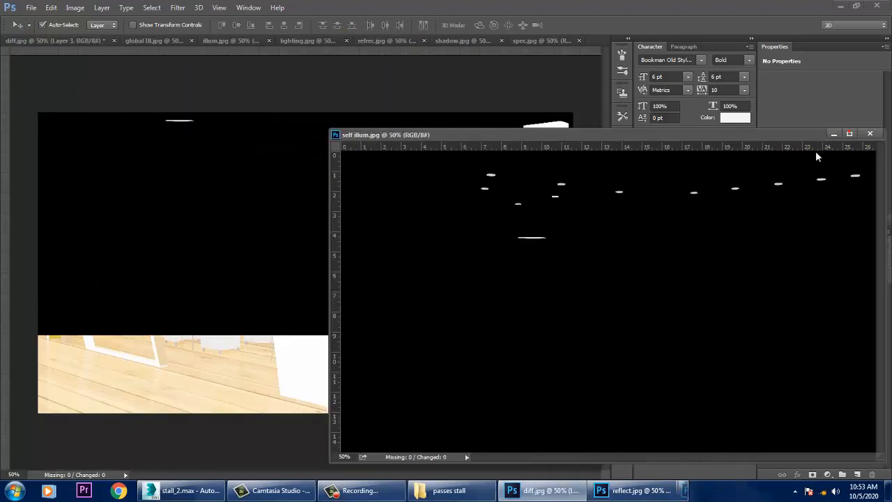
pyautogui.click(832, 132)
pyautogui.moveTo(309, 270); pyautogui.dragTo(359, 343)
# Try successive blend modes on the self-illumination layer, set it to Lighten, and toggle its visibility to compare the result.
pyautogui.click(789, 260)
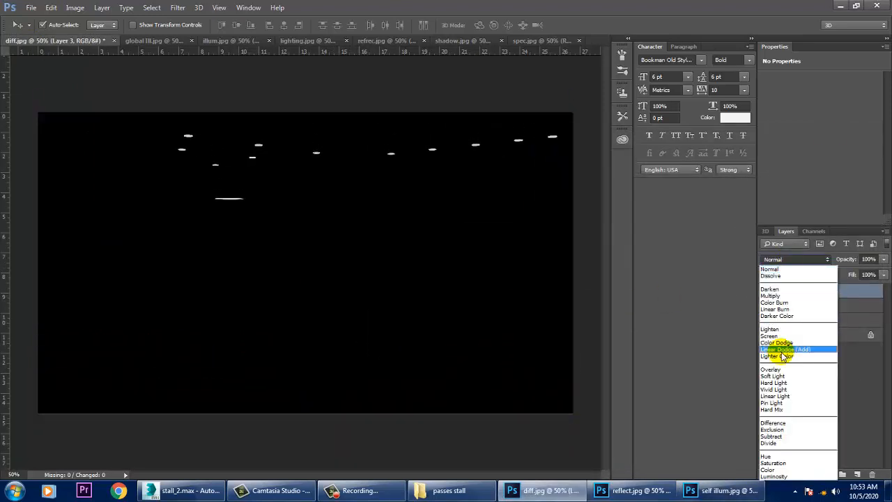
pyautogui.click(787, 337)
pyautogui.click(790, 259)
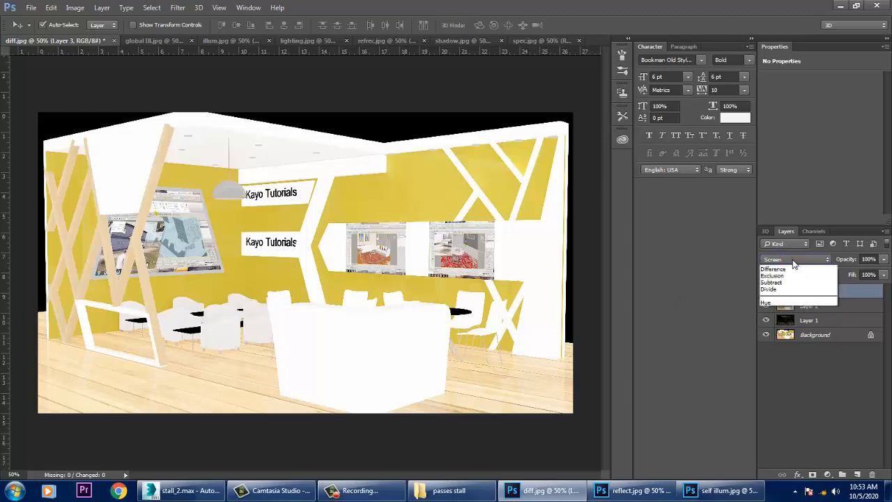
pyautogui.click(797, 272)
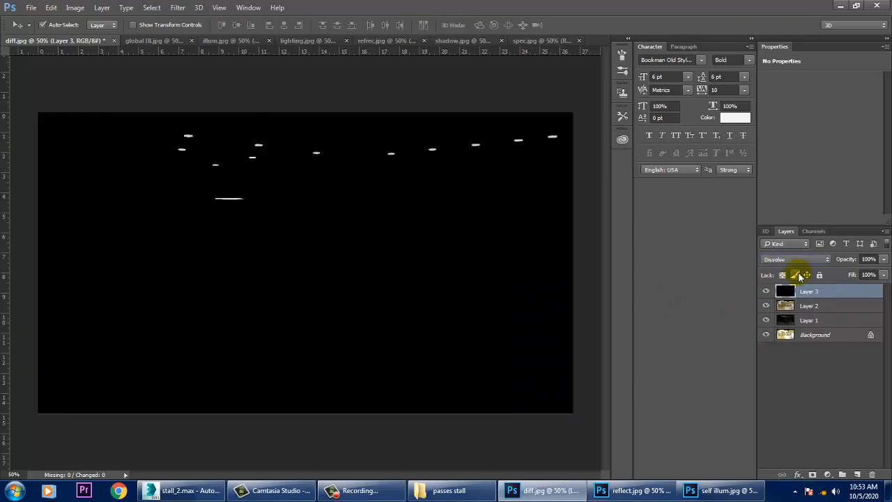
pyautogui.press('Down')
pyautogui.press('Down')
pyautogui.press('Down')
pyautogui.press('Down')
pyautogui.press('Down')
pyautogui.press('Down')
pyautogui.press('Down')
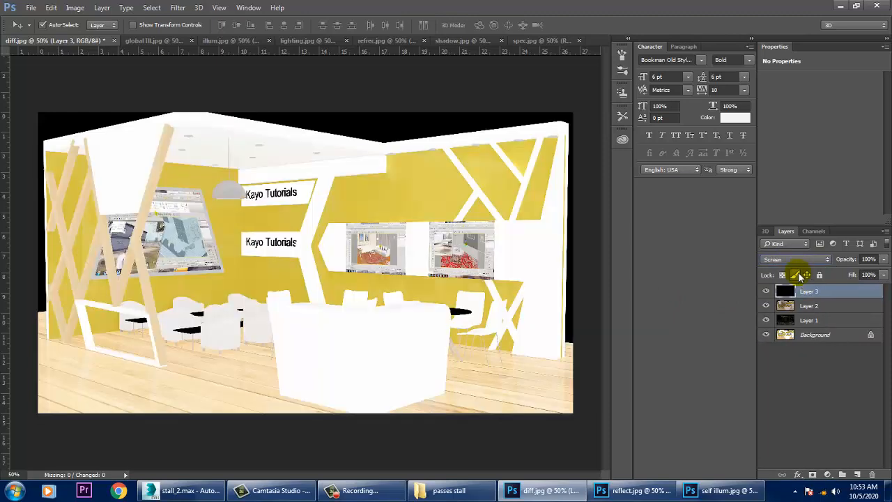
pyautogui.press('Down')
pyautogui.press('Down')
pyautogui.press('Down')
pyautogui.press('Down')
pyautogui.press('Down')
pyautogui.press('Down')
pyautogui.press('Down')
pyautogui.press('Down')
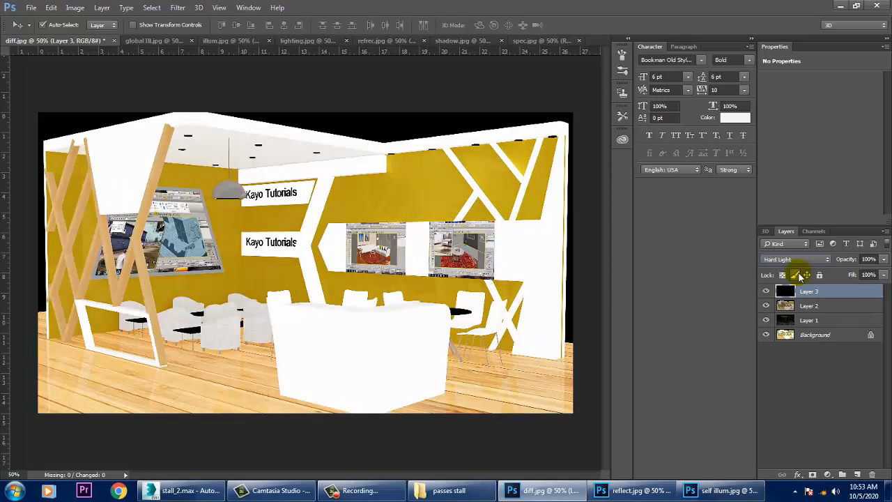
pyautogui.press('Down')
pyautogui.press('Down')
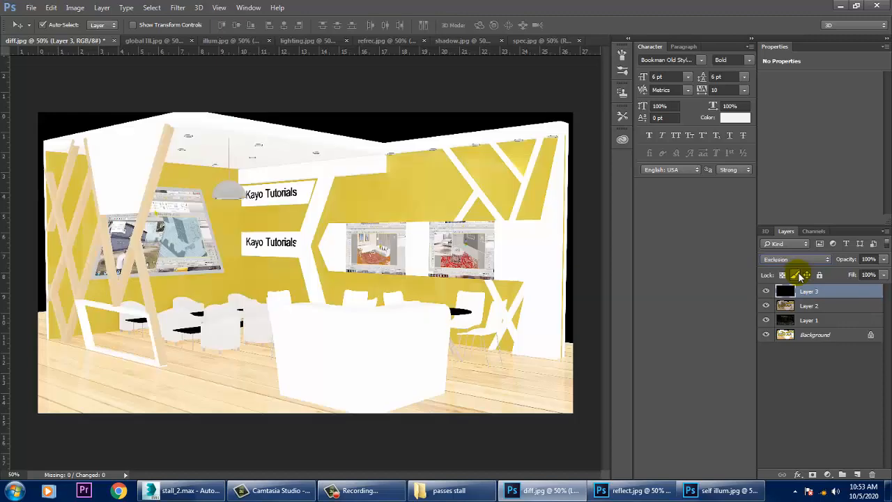
pyautogui.press('Down')
pyautogui.press('Down')
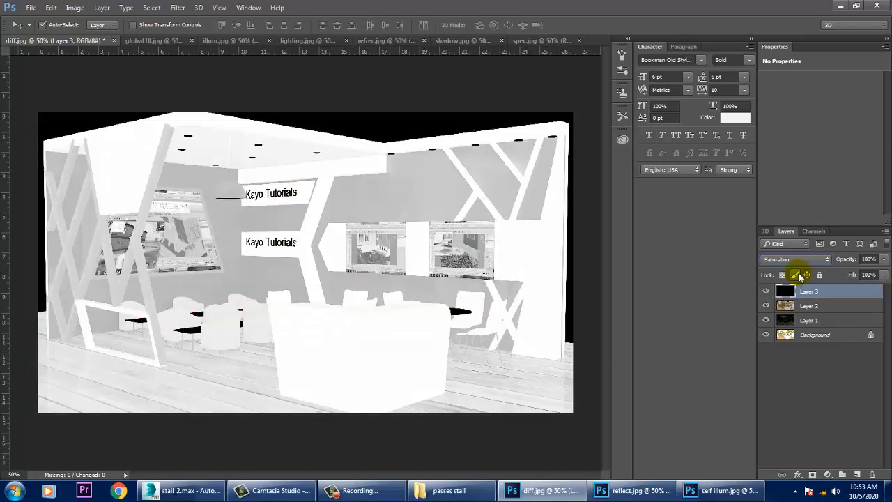
pyautogui.press('Down')
pyautogui.press('Down')
pyautogui.press('Up')
pyautogui.press('Up')
pyautogui.press('Up')
pyautogui.press('Up')
pyautogui.press('Up')
pyautogui.press('Up')
pyautogui.press('Up')
pyautogui.press('Up')
pyautogui.press('Down')
pyautogui.press('Down')
pyautogui.press('Down')
pyautogui.press('Down')
pyautogui.press('Down')
pyautogui.press('Down')
pyautogui.press('Down')
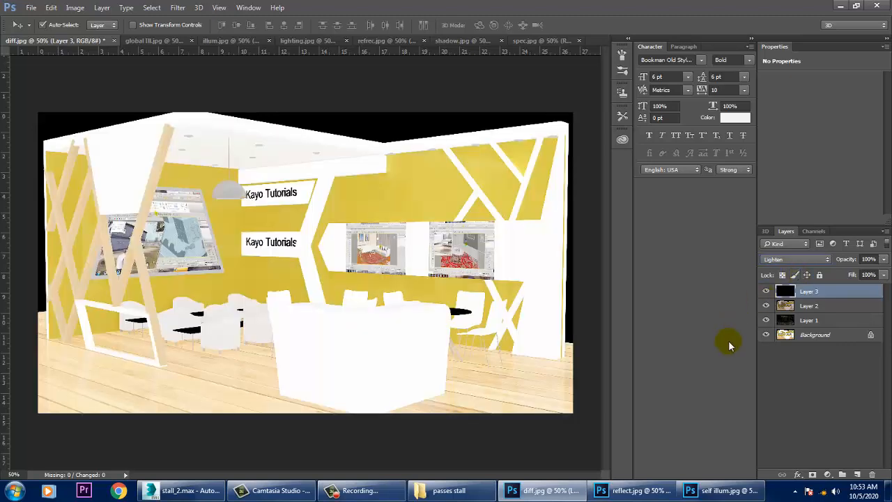
pyautogui.click(766, 290)
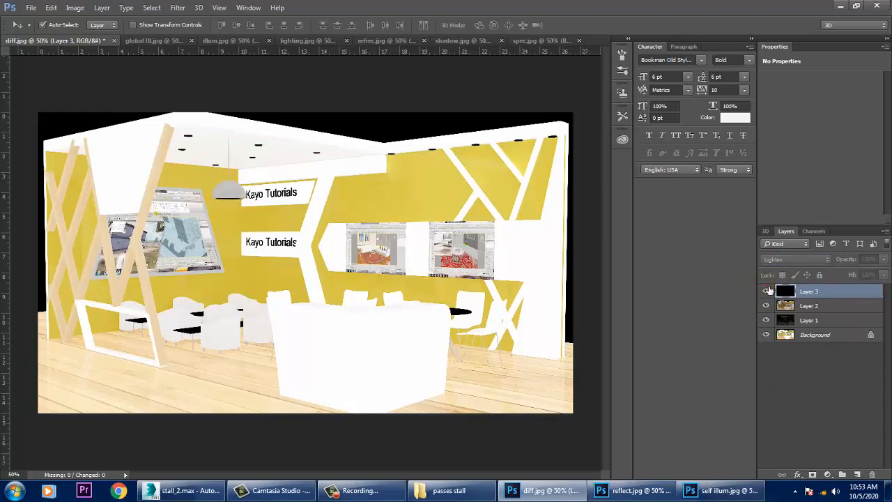
pyautogui.click(766, 290)
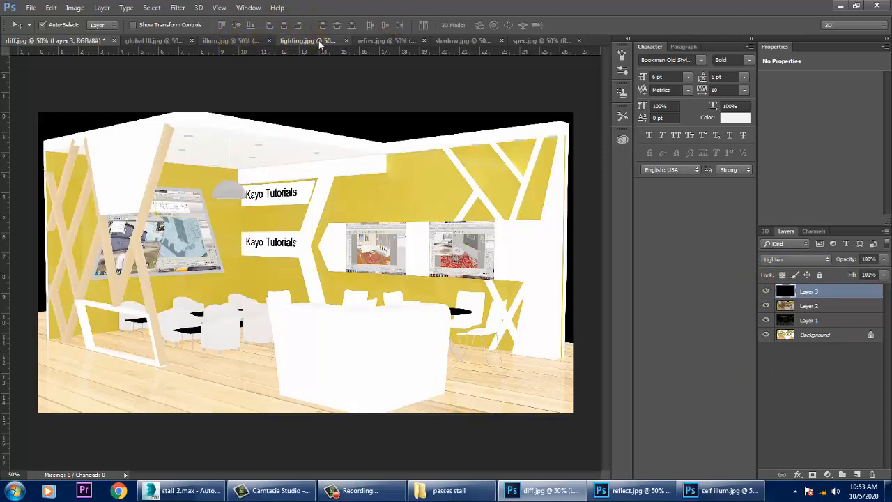
# Float lighting.jpg, copy its image into diff.jpg as the uppermost layer, minimize the floating window, and align the layer with the background.
pyautogui.moveTo(318, 41); pyautogui.dragTo(480, 179)
pyautogui.moveTo(751, 394); pyautogui.dragTo(288, 258)
pyautogui.moveTo(681, 183); pyautogui.dragTo(492, 185)
pyautogui.click(756, 182)
pyautogui.moveTo(288, 292); pyautogui.dragTo(330, 338)
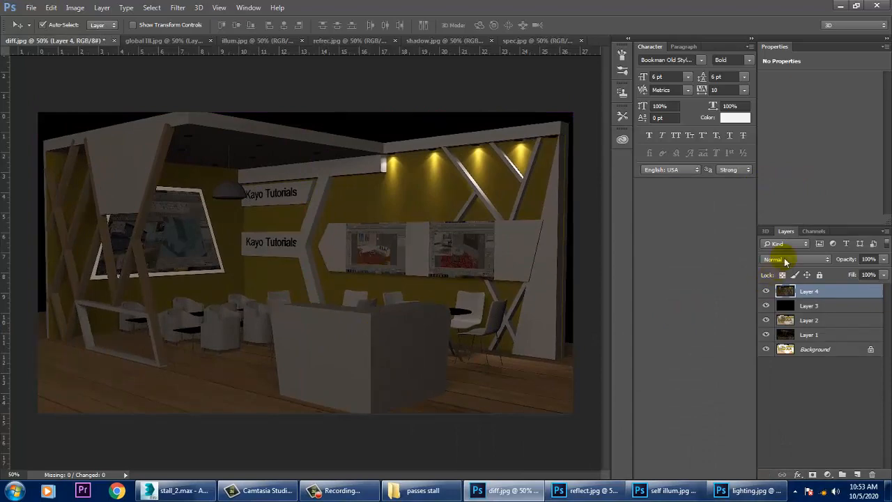
# Try successive blend modes on the lighting layer in diff.jpg and set it to Screen.
pyautogui.click(787, 259)
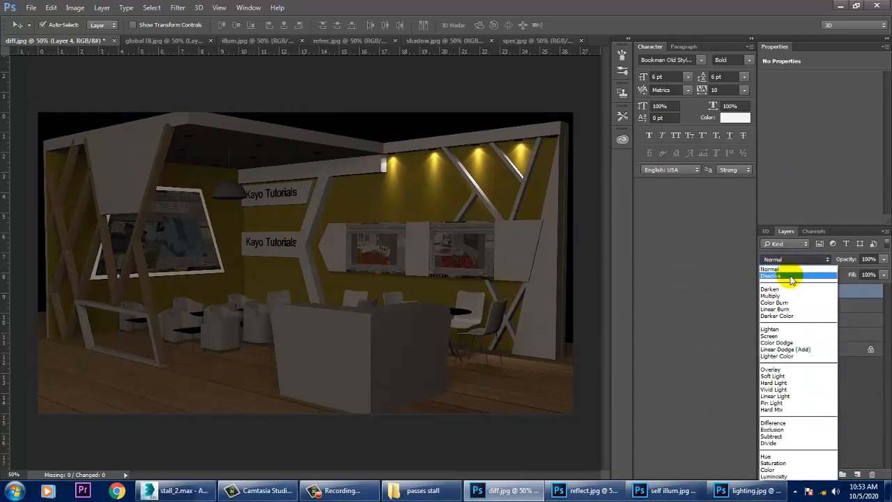
pyautogui.click(791, 277)
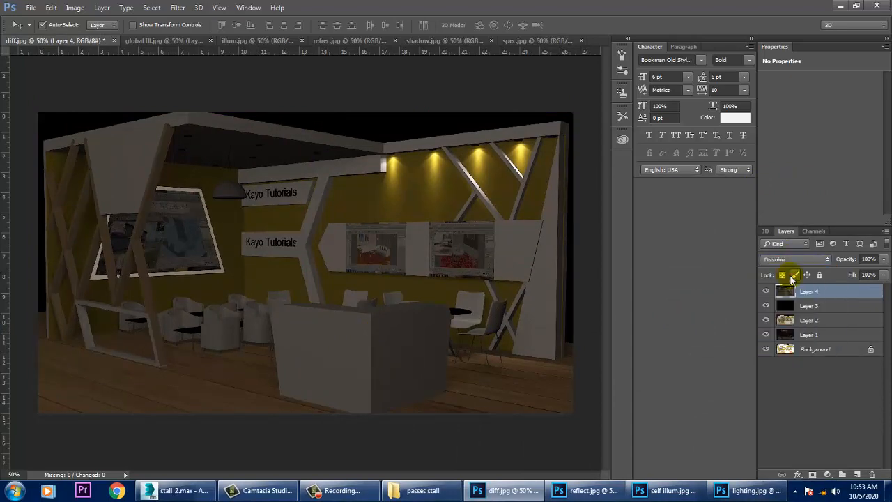
pyautogui.press('Down')
pyautogui.press('Down')
pyautogui.press('Down')
pyautogui.press('Down')
pyautogui.press('Down')
pyautogui.press('Down')
pyautogui.press('Down')
pyautogui.press('Down')
pyautogui.press('Down')
pyautogui.press('Down')
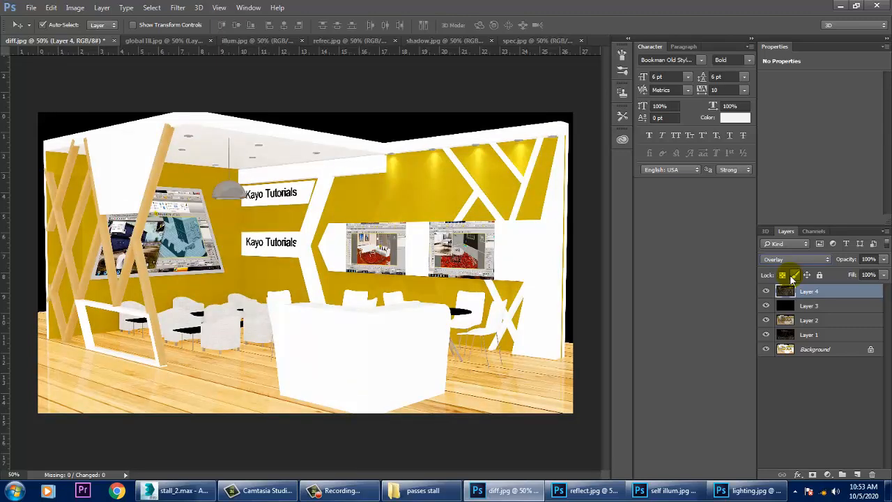
pyautogui.press('Down')
pyautogui.press('Down')
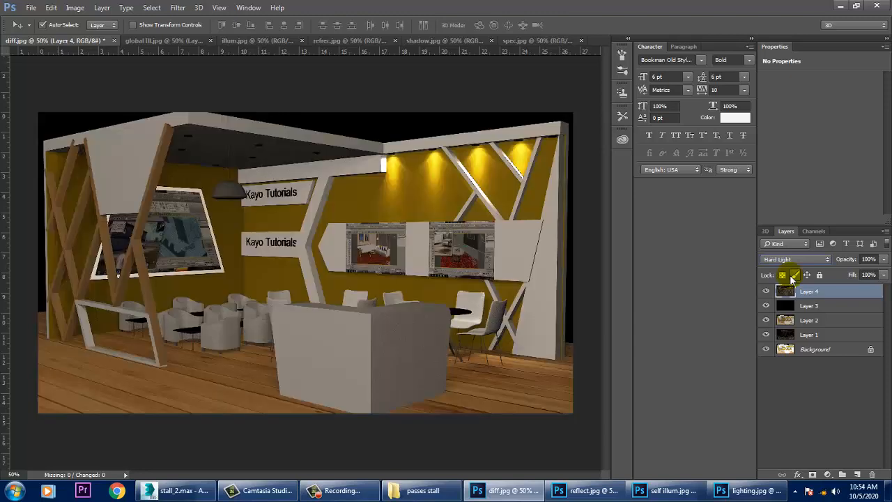
pyautogui.press('Up')
pyautogui.press('Down')
pyautogui.press('Down')
pyautogui.press('Down')
pyautogui.press('Down')
pyautogui.press('Down')
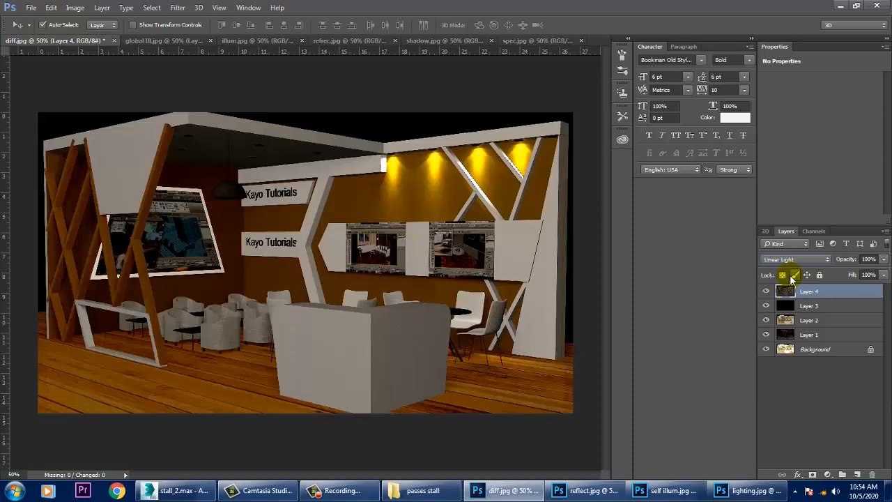
pyautogui.press('Down')
pyautogui.press('Down')
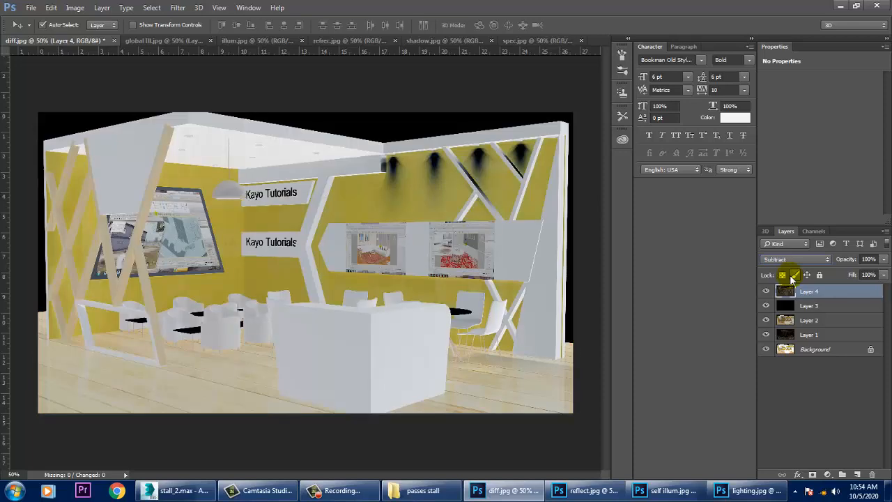
pyautogui.press('Up')
pyautogui.press('Up')
pyautogui.press('Up')
pyautogui.press('Up')
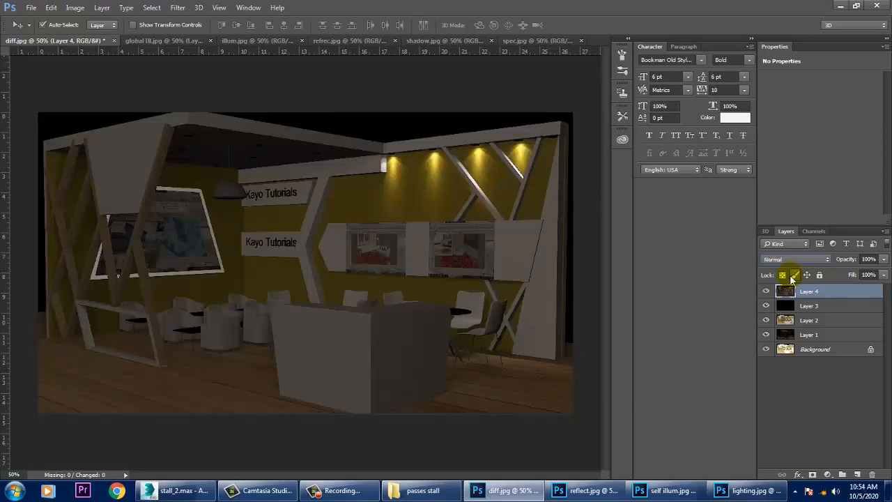
pyautogui.press('Down')
pyautogui.press('Down')
pyautogui.press('Down')
pyautogui.press('Down')
pyautogui.press('Down')
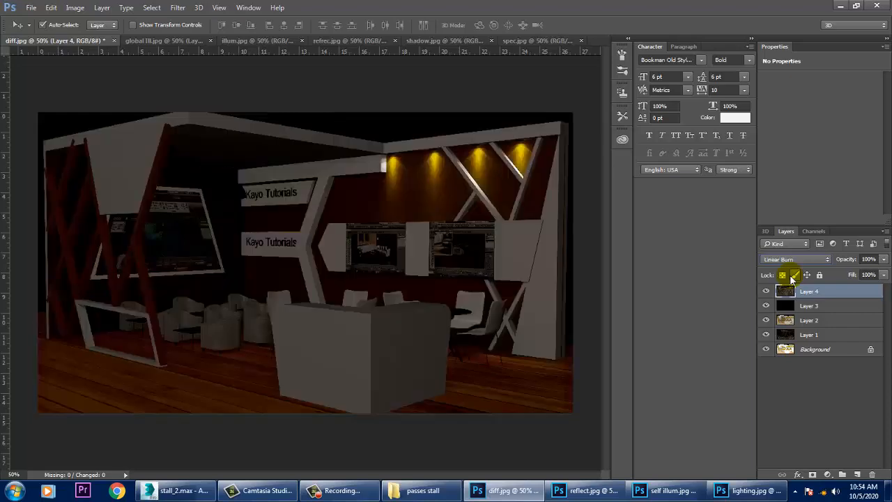
pyautogui.press('Down')
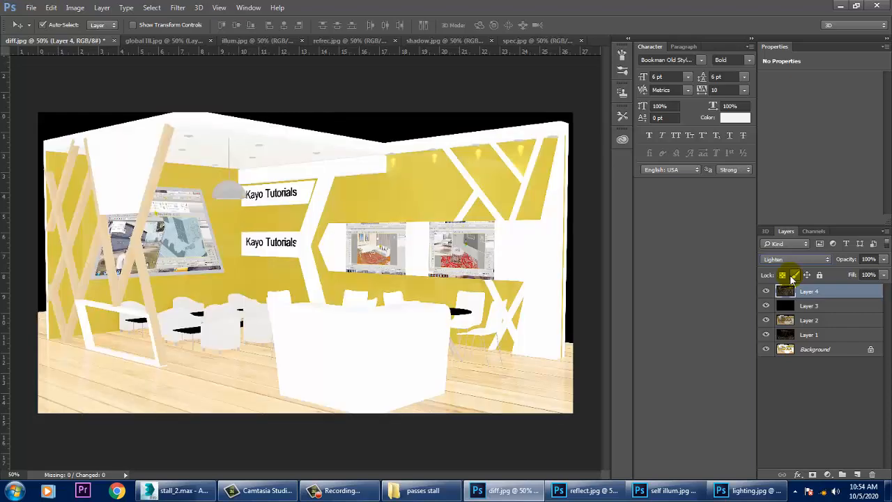
pyautogui.press('Down')
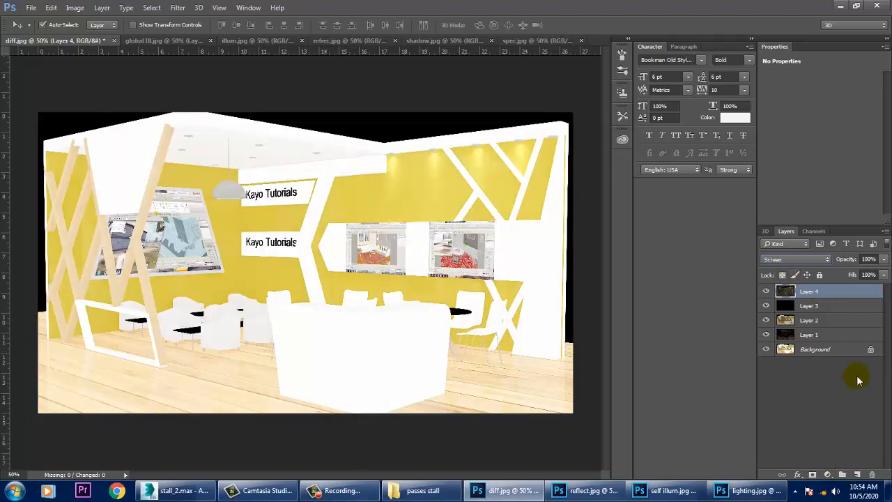
# Try a lower opacity on the lighting layer, and set the global illumination layer's opacity to 10%.
pyautogui.click(884, 258)
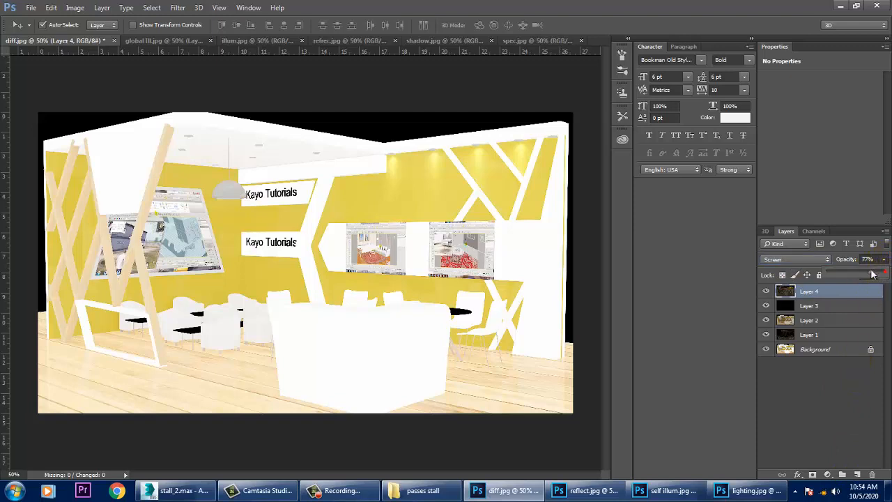
pyautogui.moveTo(870, 274); pyautogui.dragTo(834, 275)
pyautogui.click(808, 320)
pyautogui.click(883, 258)
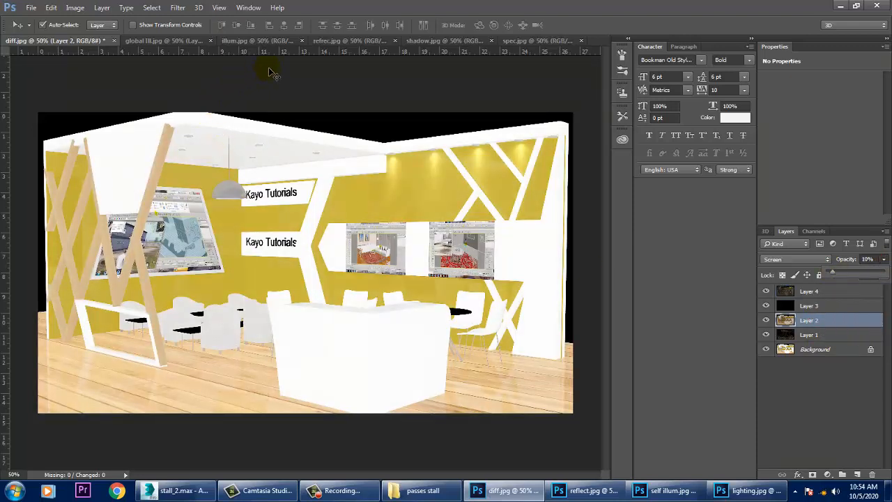
# Float refrec.jpg, copy its image into global Ill.jpg as a layer above the base image, and minimize the floating window.
pyautogui.click(334, 41)
pyautogui.click(446, 40)
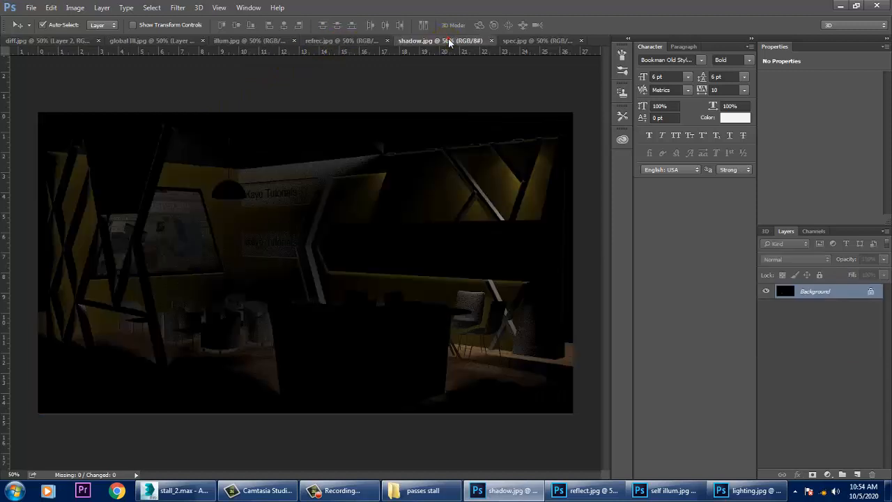
pyautogui.click(519, 42)
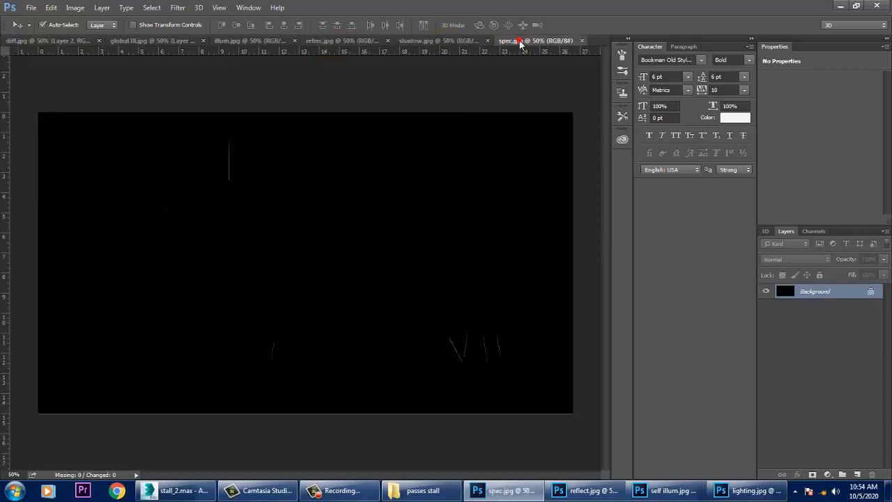
pyautogui.click(146, 41)
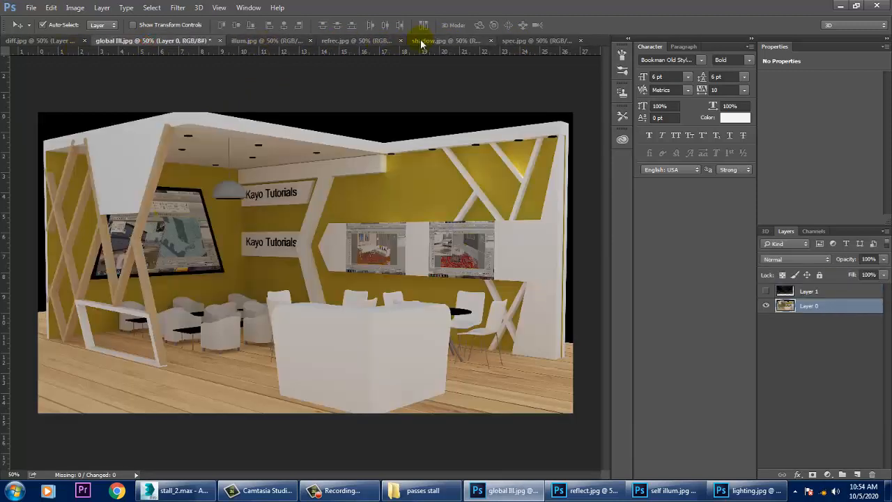
pyautogui.moveTo(376, 42); pyautogui.dragTo(550, 223)
pyautogui.click(637, 334)
pyautogui.moveTo(694, 358); pyautogui.dragTo(189, 238)
pyautogui.moveTo(714, 209); pyautogui.dragTo(534, 208)
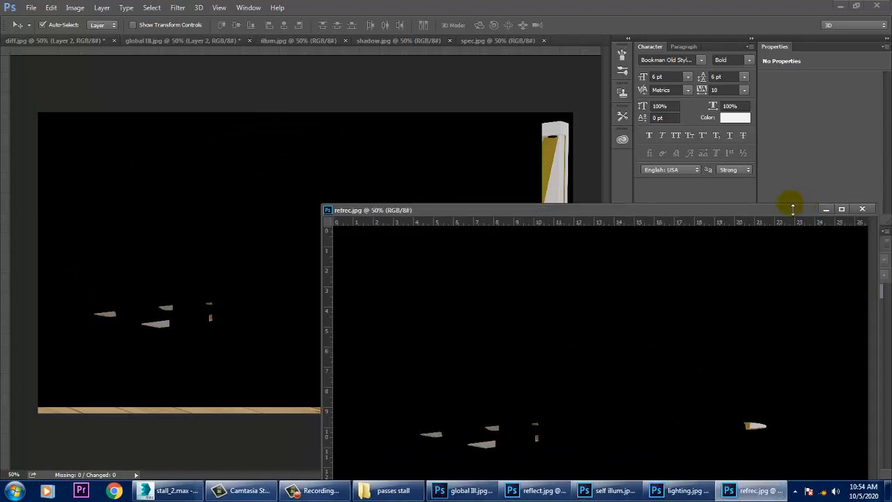
pyautogui.click(821, 209)
# Try to align the refraction layer with the base image in global Ill.jpg.
pyautogui.moveTo(381, 310); pyautogui.dragTo(407, 316)
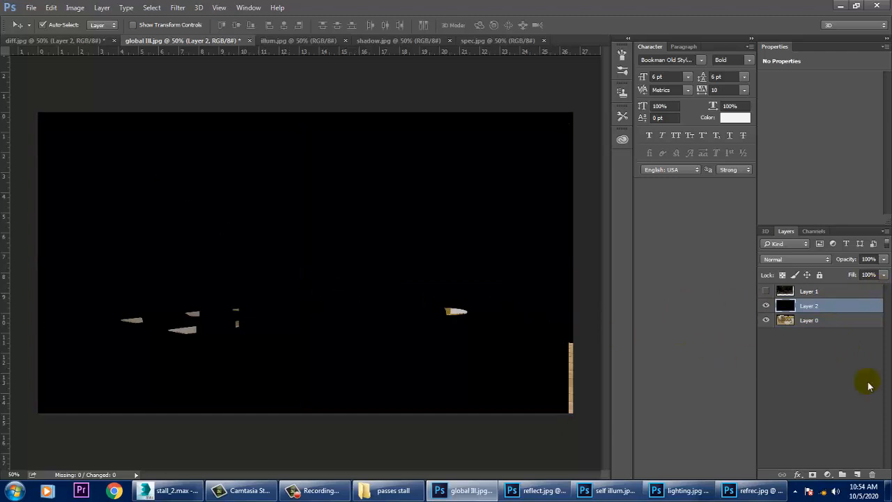
pyautogui.click(864, 349)
pyautogui.click(322, 278)
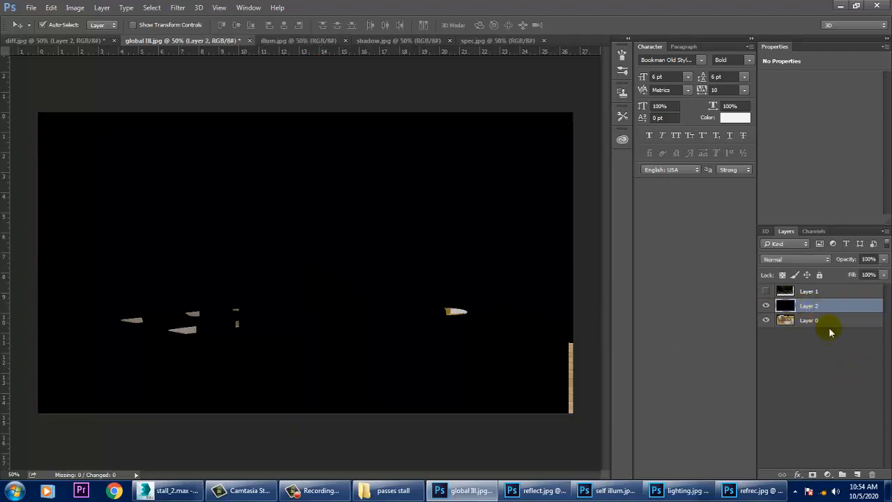
pyautogui.moveTo(240, 234); pyautogui.dragTo(397, 432)
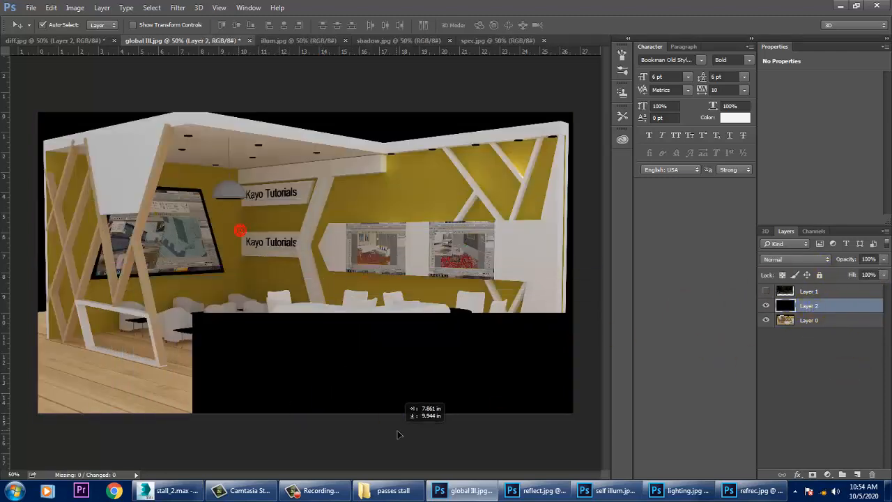
pyautogui.click(268, 235)
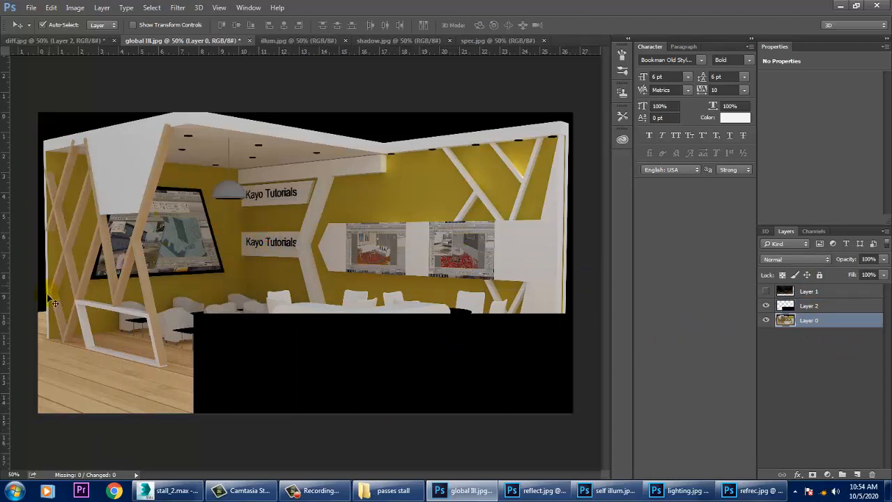
# Copy the refraction layer from global Ill.jpg into diff.jpg, directly above the global illumination layer.
pyautogui.click(37, 41)
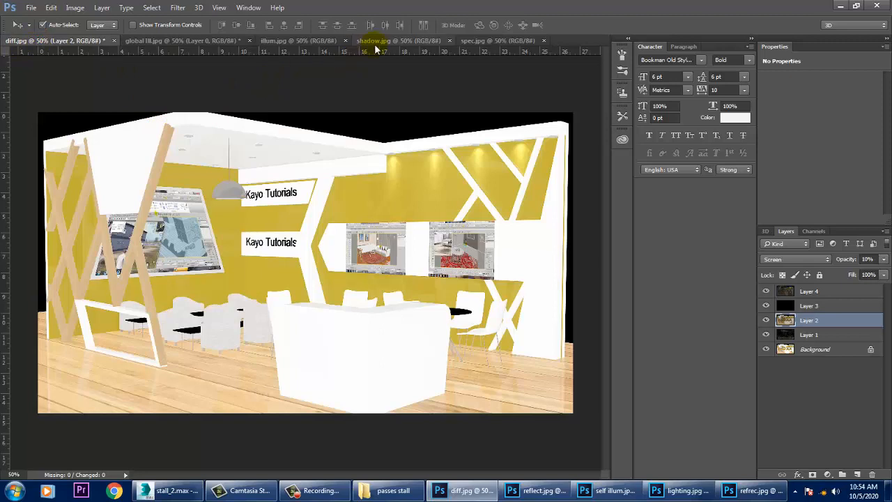
pyautogui.click(146, 42)
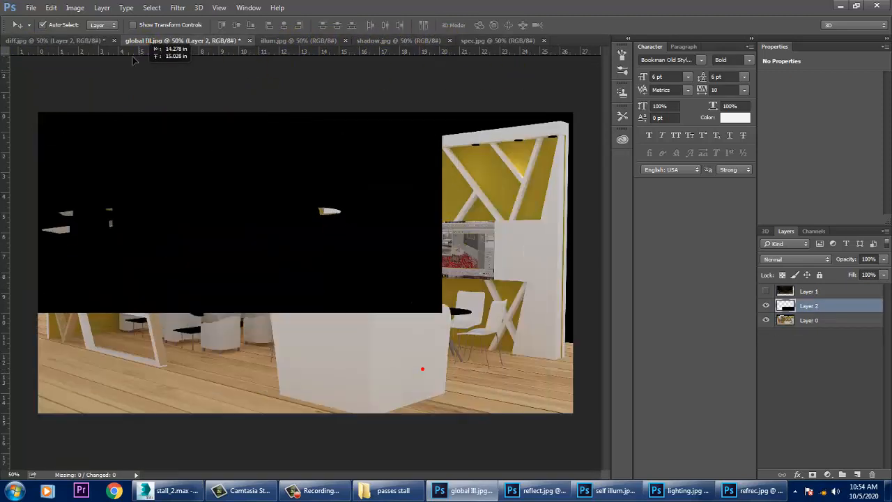
pyautogui.click(91, 42)
pyautogui.moveTo(93, 48); pyautogui.dragTo(213, 196)
# Shift the lighting layer in diff.jpg and delete that layer.
pyautogui.moveTo(271, 247)
pyautogui.mouseDown()
pyautogui.moveTo(316, 219)
pyautogui.moveTo(274, 242)
pyautogui.moveTo(310, 242)
pyautogui.moveTo(257, 243)
pyautogui.mouseUp()
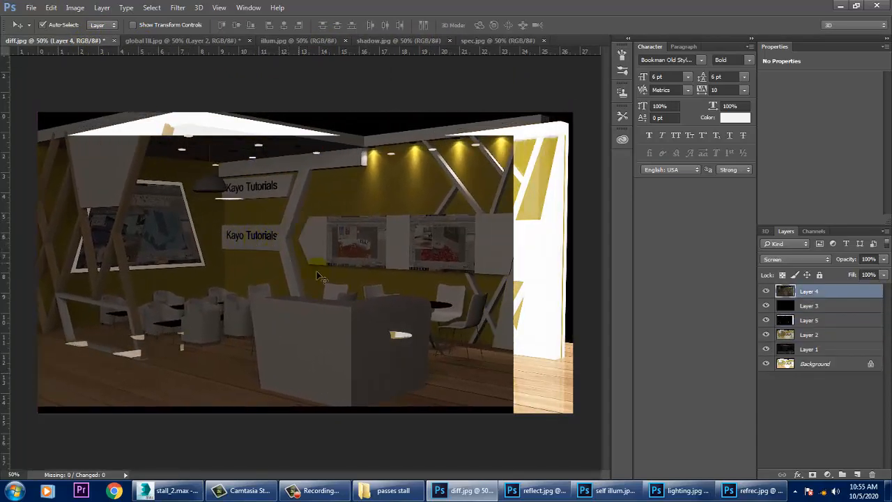
pyautogui.moveTo(202, 322); pyautogui.dragTo(242, 358)
pyautogui.click(872, 474)
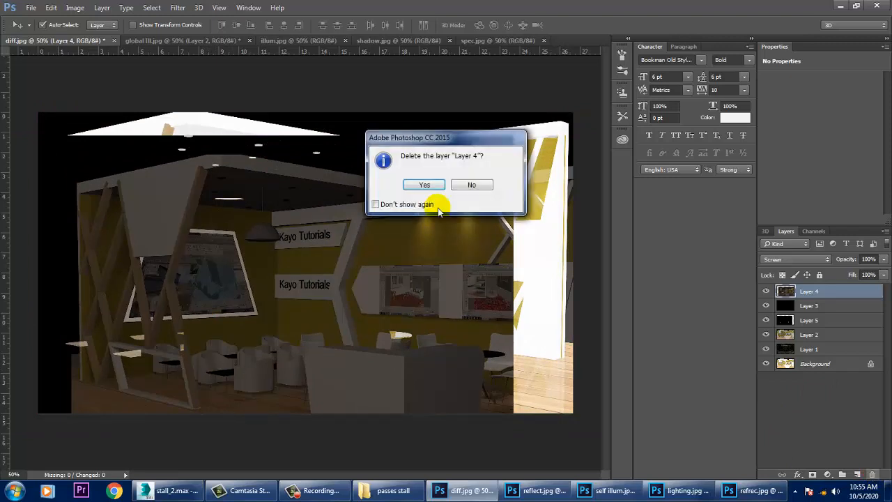
pyautogui.click(411, 184)
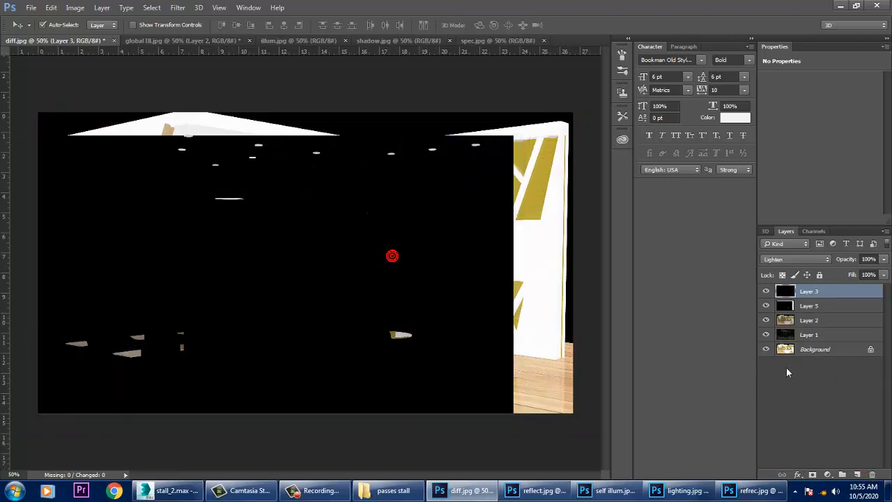
# Align the refraction layer with the background in diff.jpg, hiding the self-illumination layer while moving it and showing it again.
pyautogui.moveTo(320, 270); pyautogui.dragTo(357, 260)
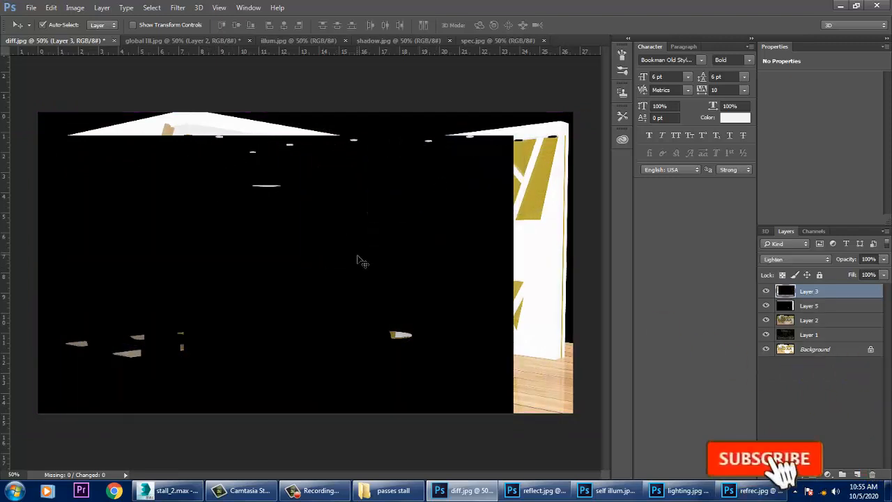
pyautogui.hotkey('ctrl', 'z')
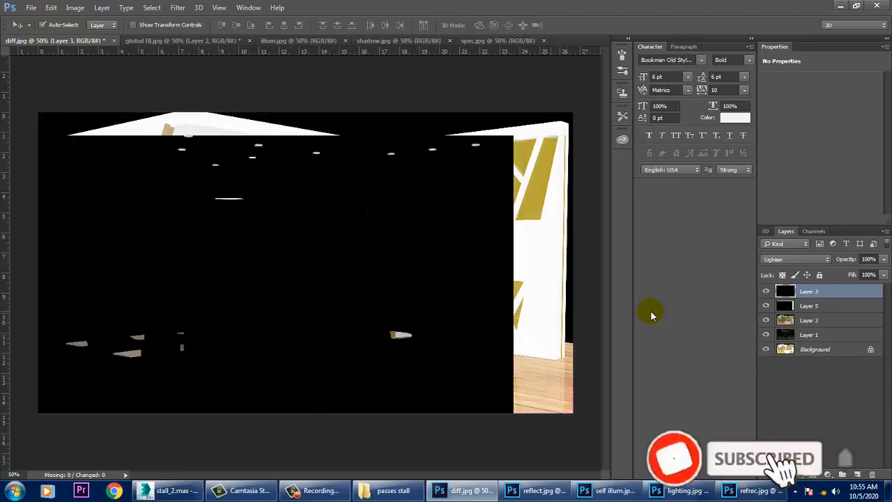
pyautogui.click(815, 306)
pyautogui.click(765, 291)
pyautogui.moveTo(380, 269); pyautogui.dragTo(441, 250)
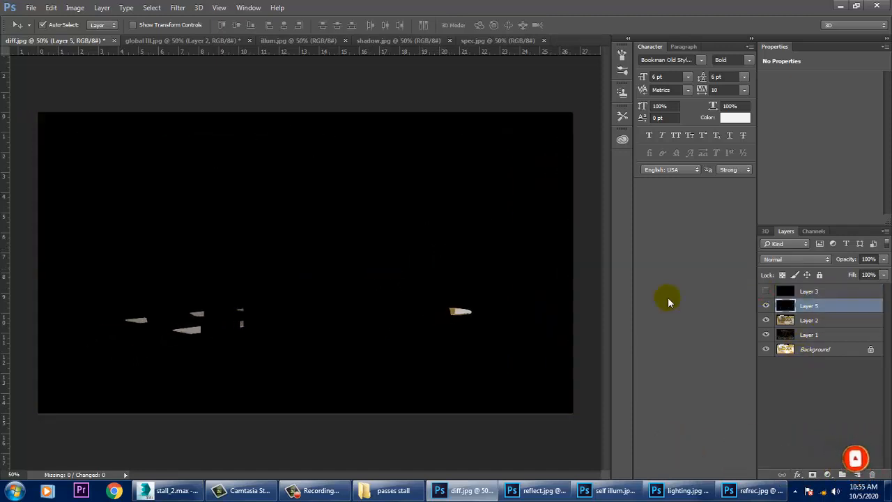
pyautogui.click(765, 291)
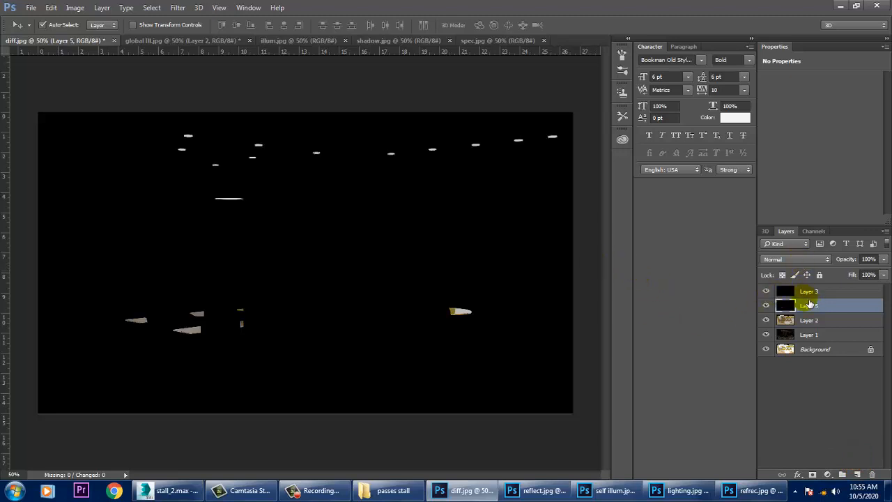
# Set the self-illumination layer's blend mode to Screen and the refraction layer's blend mode to Lighten.
pyautogui.click(808, 290)
pyautogui.click(796, 258)
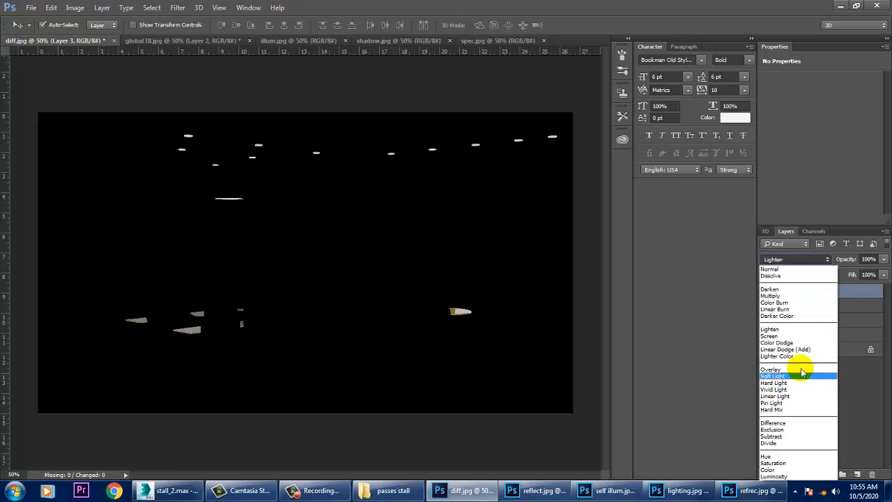
pyautogui.click(780, 336)
pyautogui.click(801, 306)
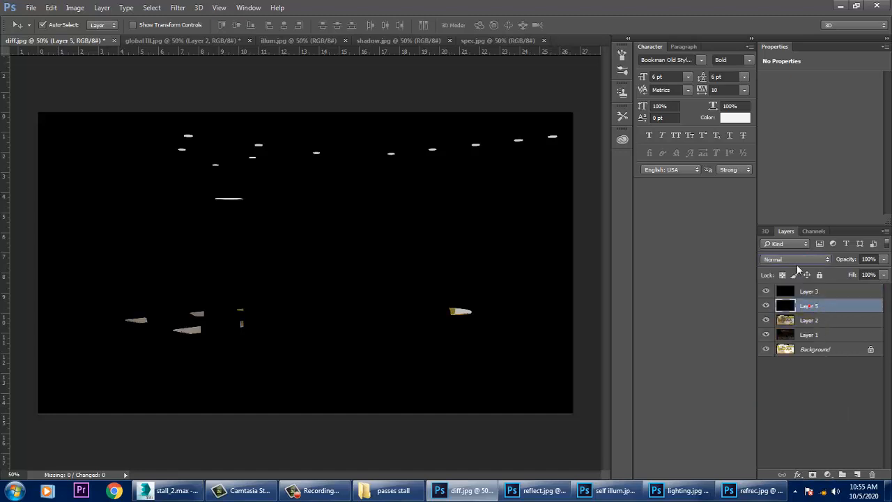
pyautogui.click(796, 258)
pyautogui.click(784, 332)
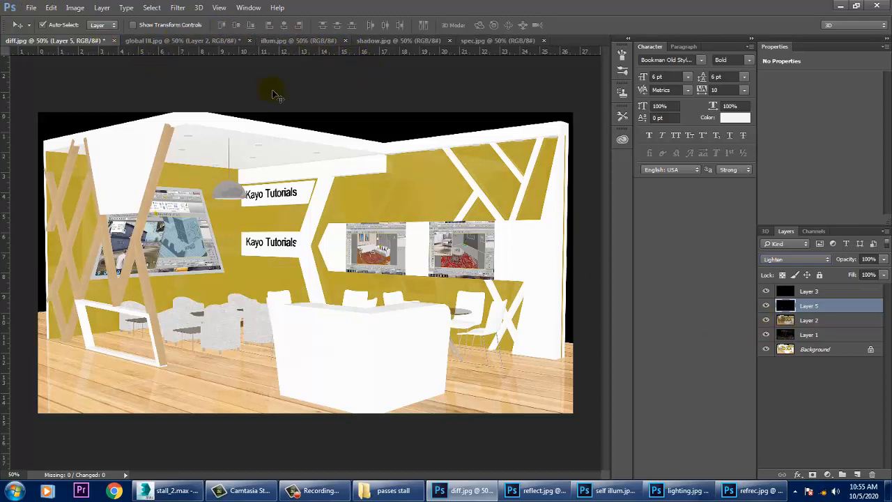
# Copy the image from lighting.jpg into diff.jpg as a new layer directly above the refraction layer.
pyautogui.click(244, 8)
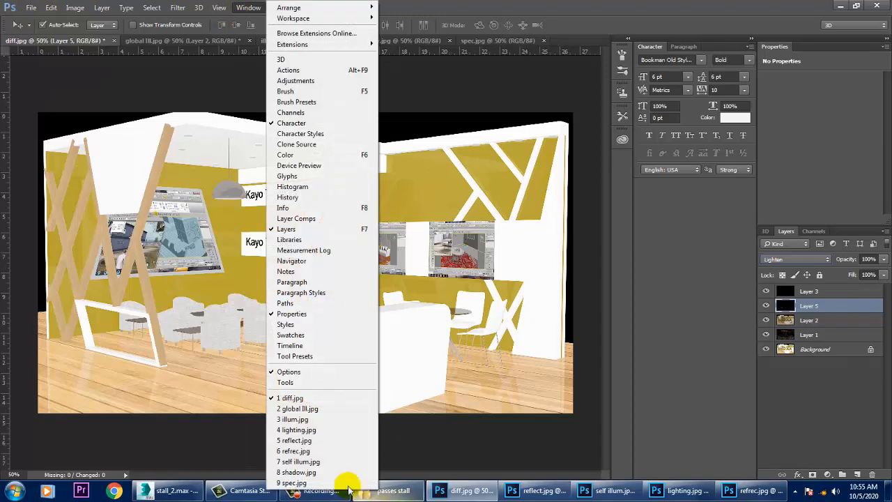
pyautogui.click(295, 430)
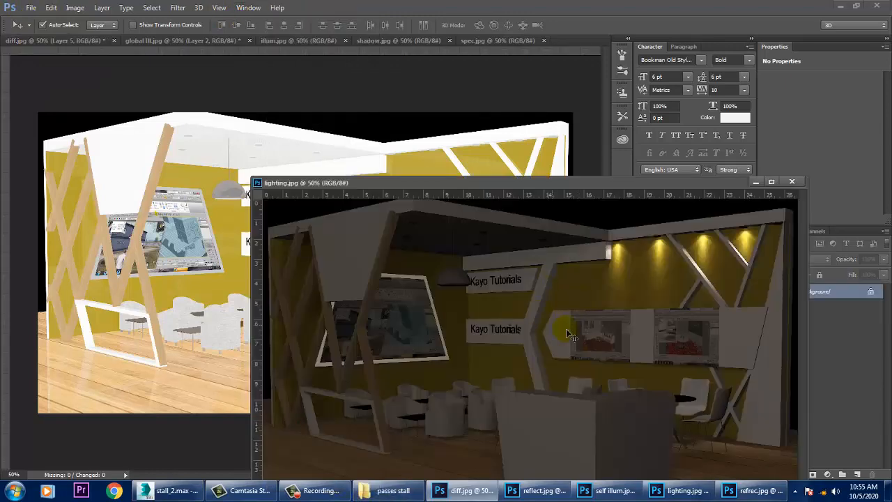
pyautogui.moveTo(463, 328); pyautogui.dragTo(209, 225)
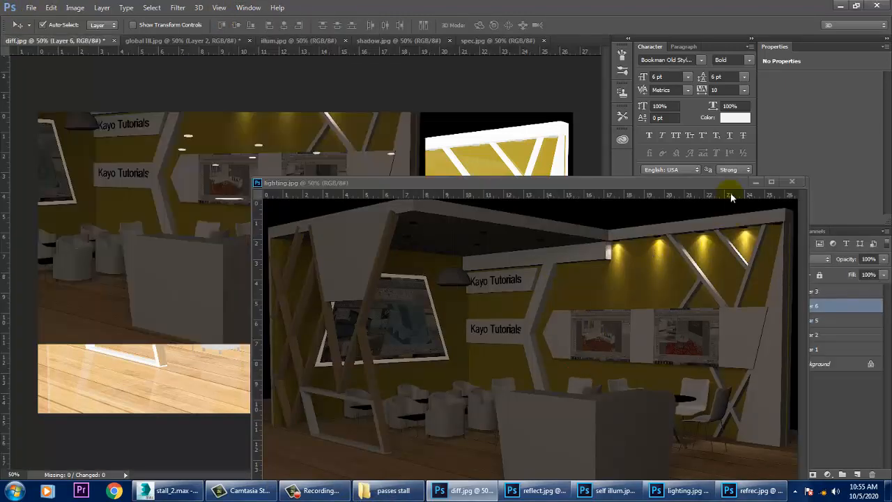
pyautogui.click(761, 181)
# Align the lighting layer with the background, hiding the self-illumination layer while moving it, and place it at the top of the layer stack.
pyautogui.moveTo(284, 231); pyautogui.dragTo(394, 283)
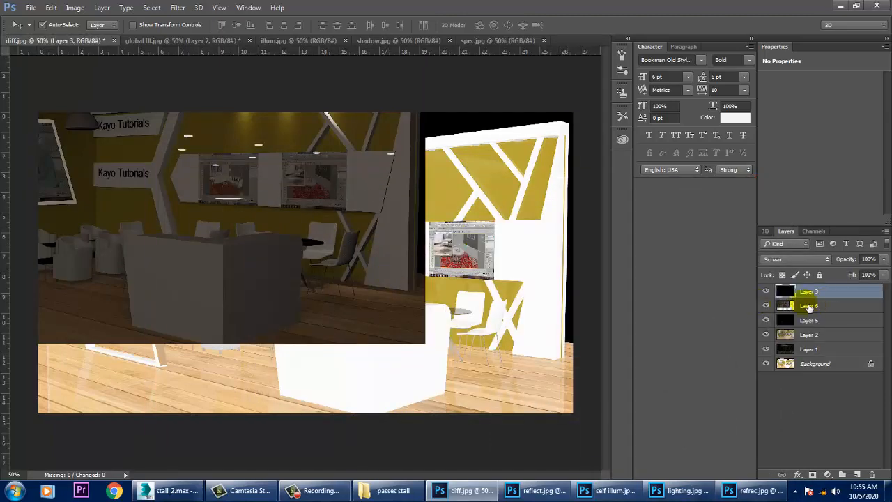
pyautogui.click(820, 308)
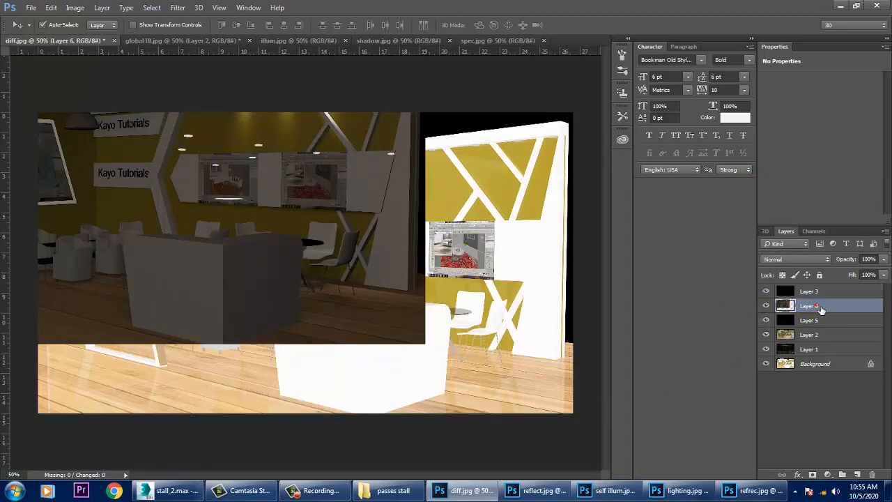
pyautogui.click(767, 292)
pyautogui.moveTo(317, 276); pyautogui.dragTo(423, 330)
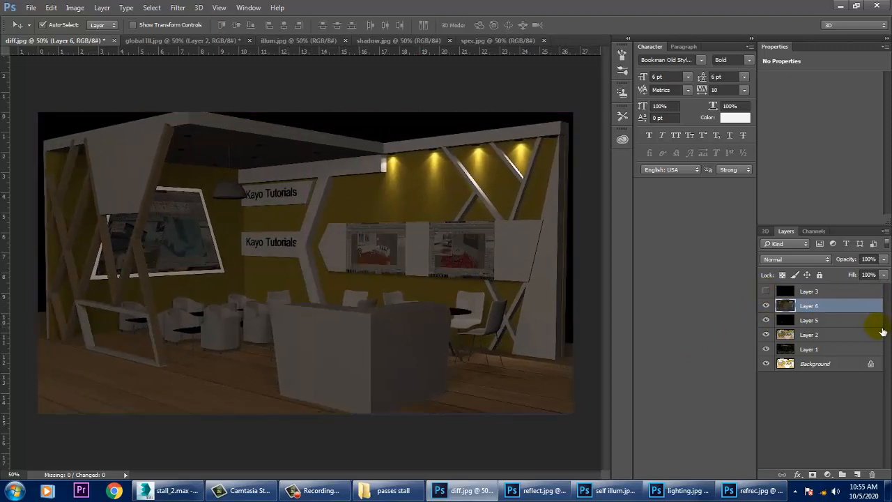
pyautogui.moveTo(829, 307); pyautogui.dragTo(791, 287)
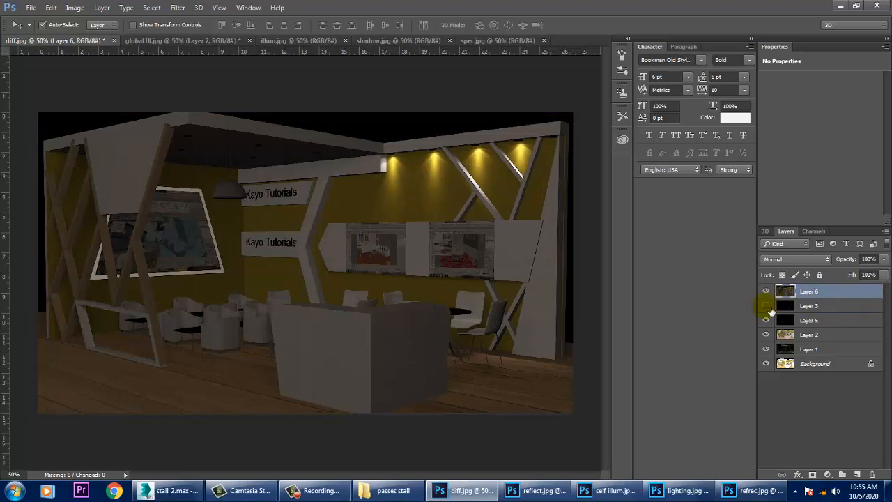
# Show the self-illumination layer again and set the lighting layer's blend mode to Screen.
pyautogui.click(804, 259)
pyautogui.click(804, 276)
pyautogui.press('Down')
pyautogui.press('Down')
pyautogui.press('Down')
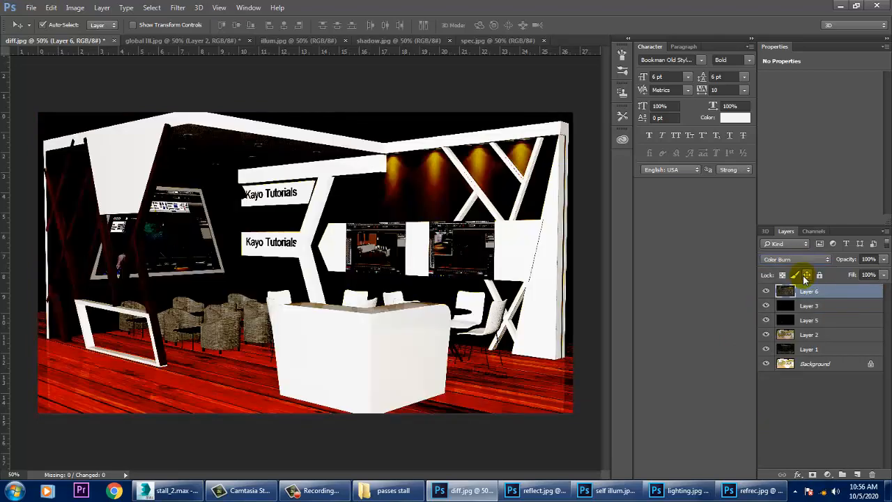
pyautogui.press('Down')
pyautogui.press('Down')
pyautogui.press('Down')
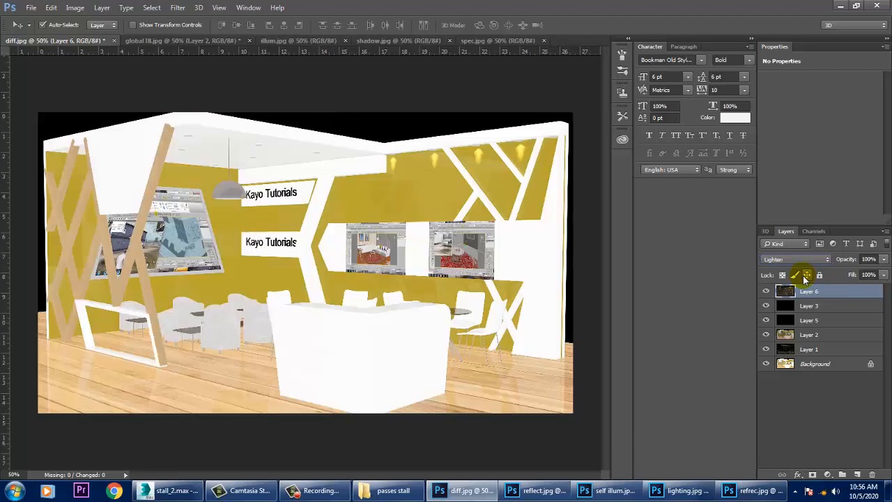
pyautogui.hotkey('shift', '+')
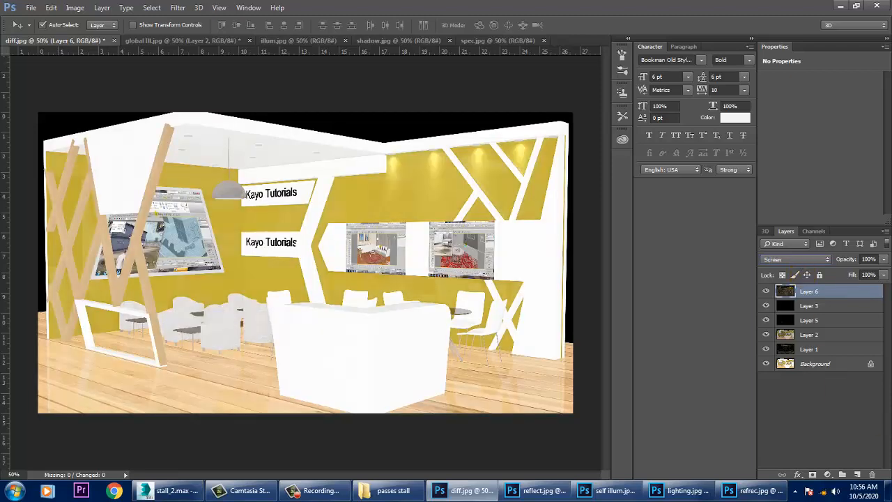
# Copy the image from illum.jpg into diff.jpg as a new layer above the lighting layer.
pyautogui.click(487, 40)
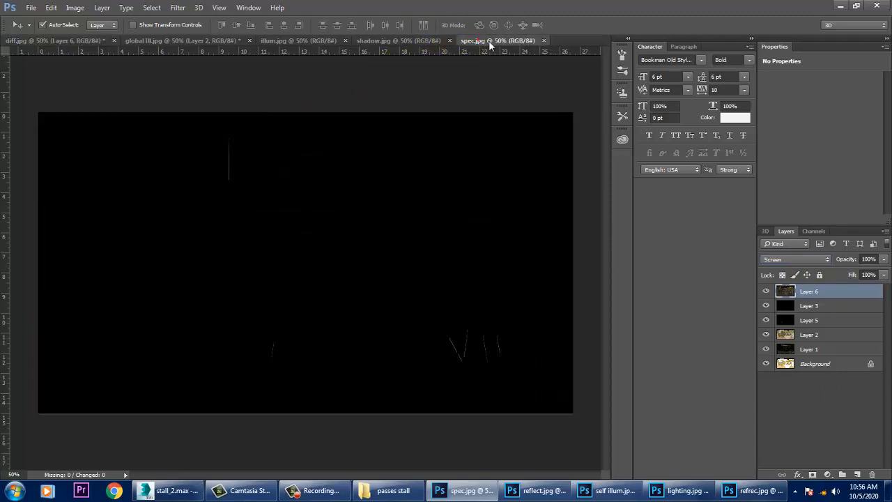
pyautogui.click(400, 42)
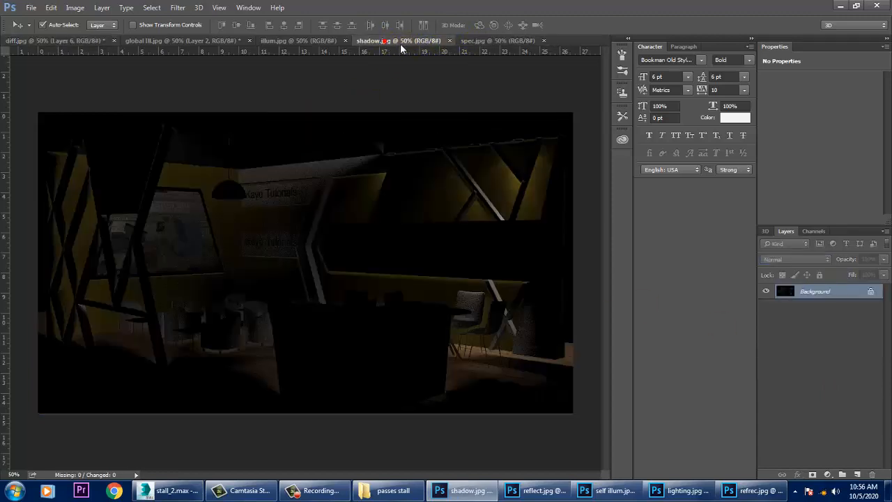
pyautogui.click(316, 43)
pyautogui.moveTo(301, 40); pyautogui.dragTo(478, 152)
pyautogui.moveTo(741, 374); pyautogui.dragTo(309, 255)
pyautogui.moveTo(760, 152); pyautogui.dragTo(391, 198)
pyautogui.click(576, 197)
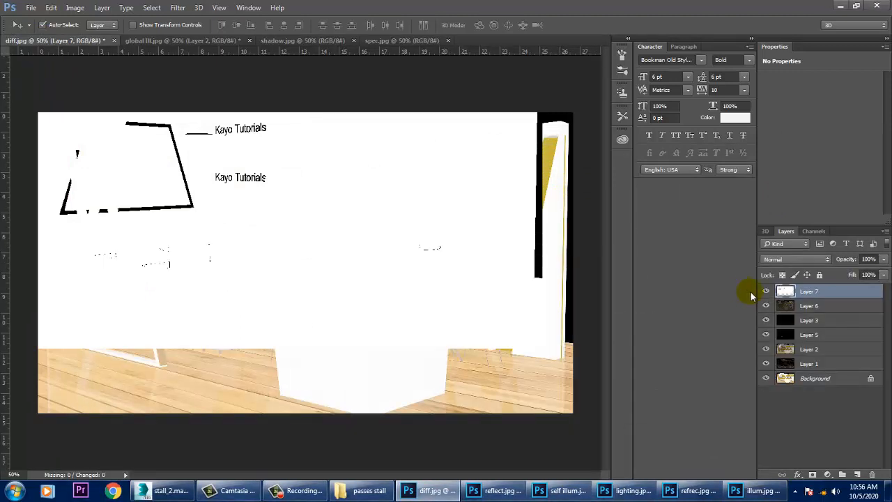
# Align the illumination layer with the background and, after comparing blend modes, set it to Darker Color.
pyautogui.moveTo(145, 220); pyautogui.dragTo(172, 276)
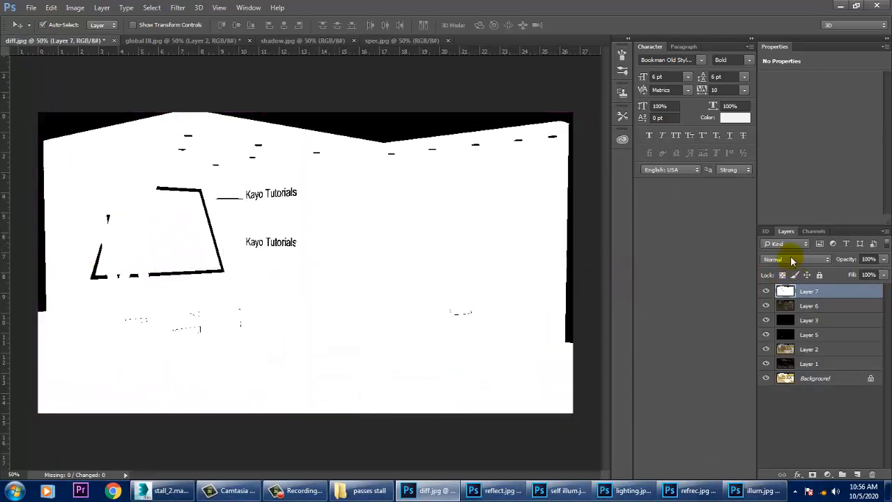
pyautogui.click(794, 259)
pyautogui.click(794, 268)
pyautogui.press('Down')
pyautogui.press('Down')
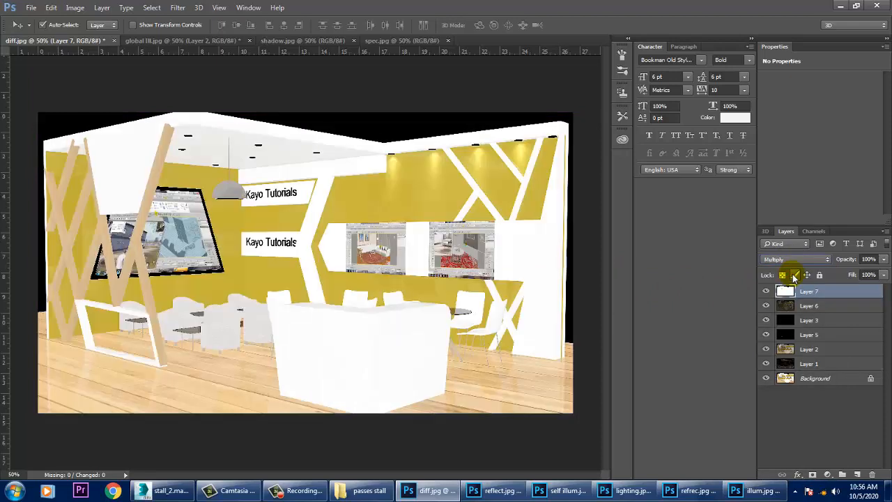
pyautogui.press('Down')
pyautogui.press('Down')
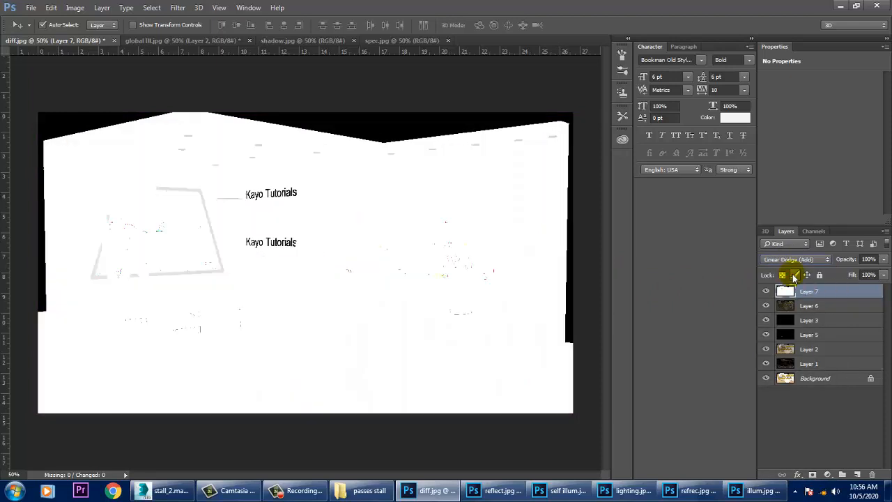
pyautogui.press('Down')
pyautogui.press('Down')
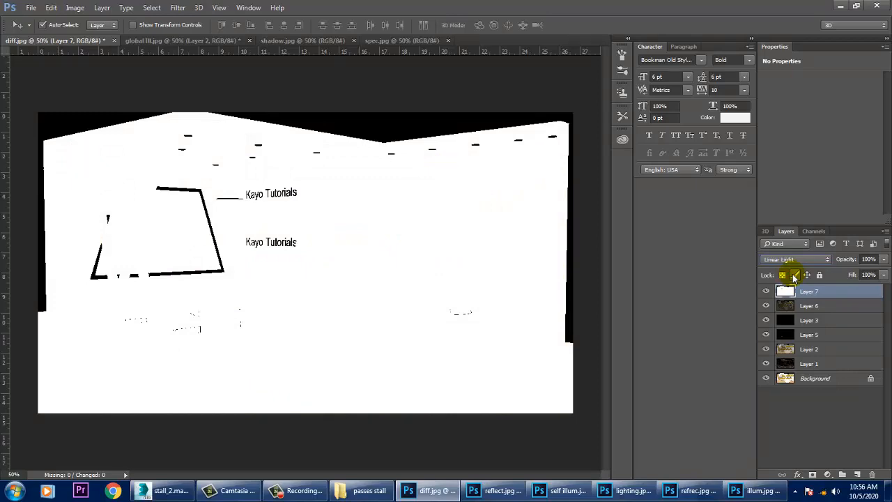
pyautogui.press('Down')
pyautogui.press('Down')
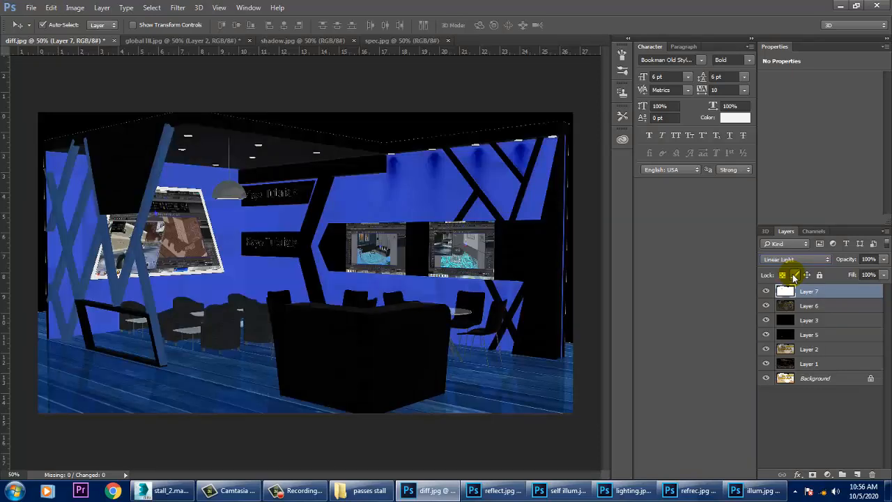
pyautogui.press('Up')
pyautogui.press('Up')
pyautogui.press('Up')
pyautogui.press('Up')
pyautogui.press('Up')
pyautogui.press('Up')
pyautogui.press('Down')
pyautogui.press('Down')
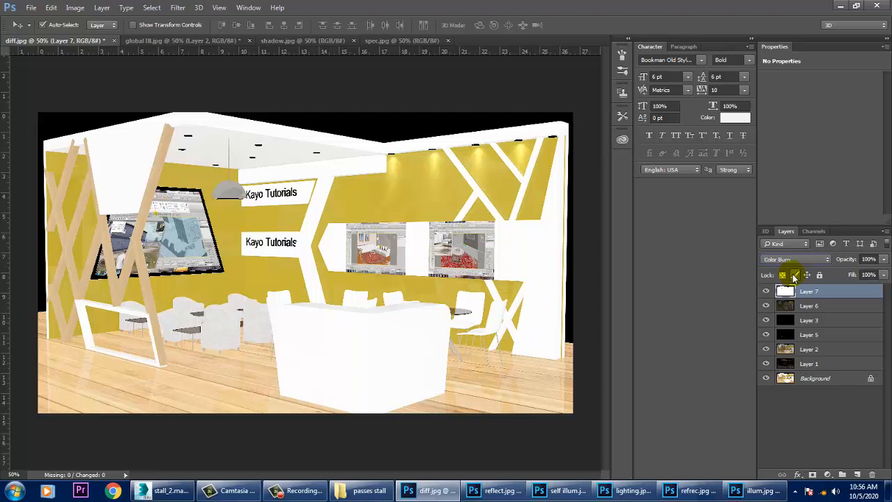
pyautogui.press('Down')
pyautogui.press('Down')
pyautogui.press('Up')
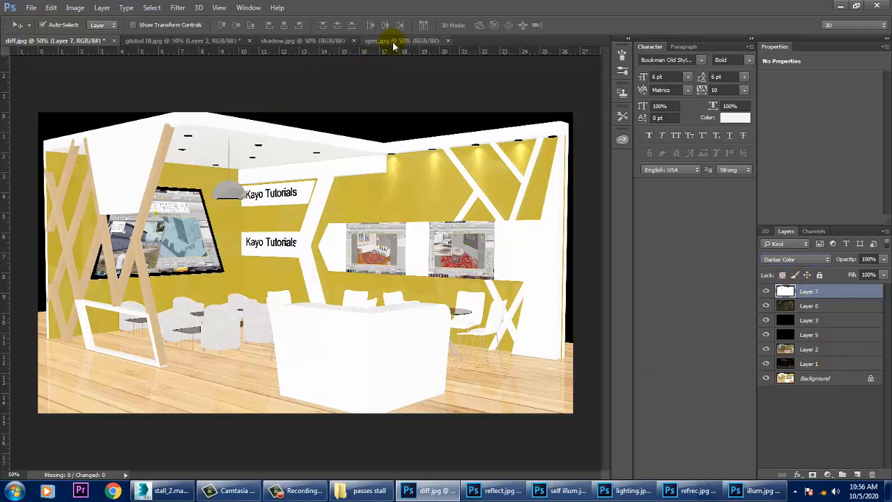
# Copy the image from spec.jpg into diff.jpg as the topmost layer and align it with the background.
pyautogui.moveTo(402, 41); pyautogui.dragTo(589, 260)
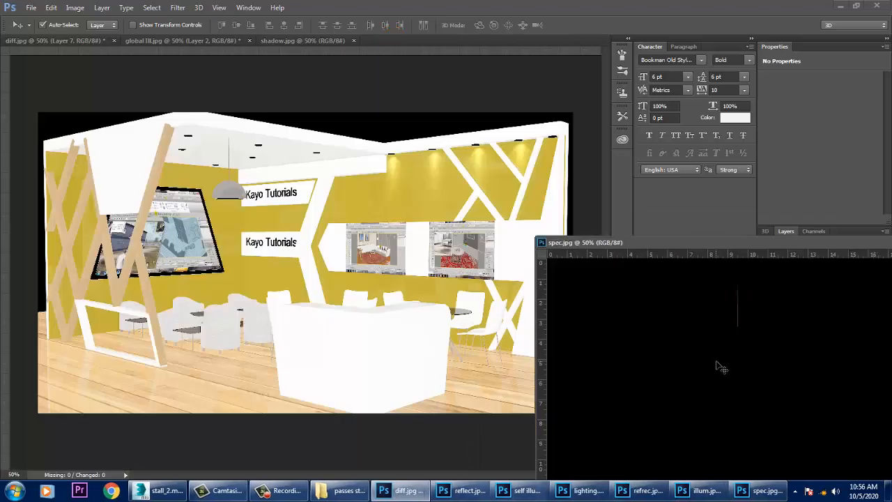
pyautogui.moveTo(787, 398); pyautogui.dragTo(296, 264)
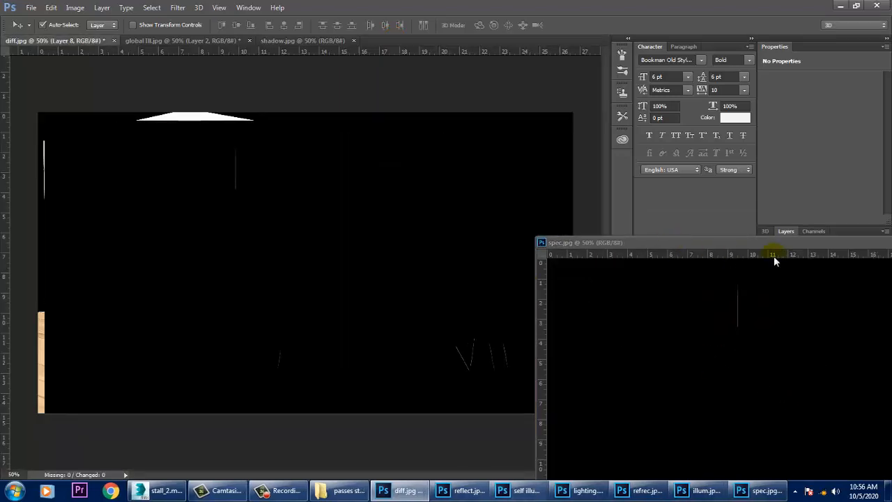
pyautogui.click(783, 236)
pyautogui.click(616, 241)
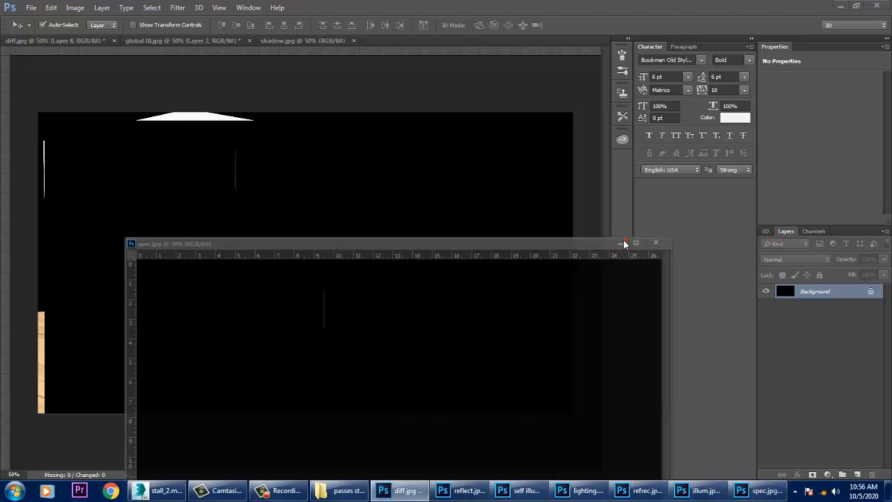
pyautogui.moveTo(334, 293); pyautogui.dragTo(334, 287)
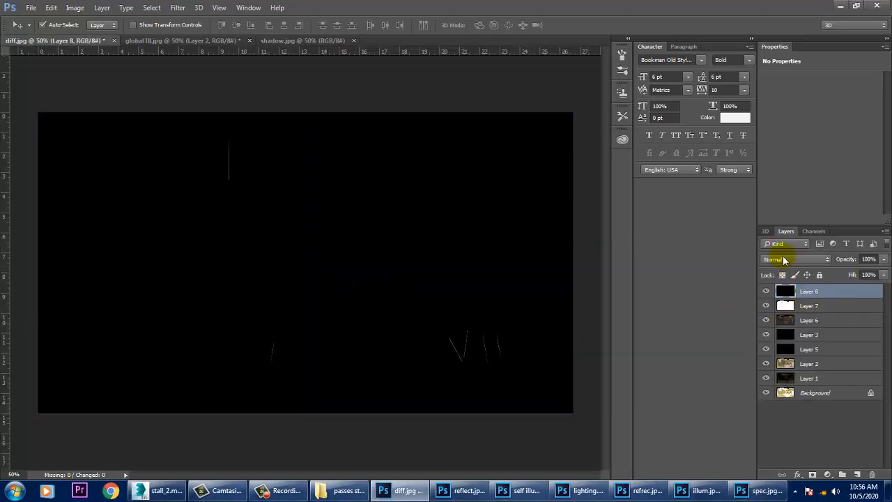
# Set the specular layer's blend mode to Screen.
pyautogui.click(783, 260)
pyautogui.click(789, 272)
pyautogui.press('Down')
pyautogui.press('Down')
pyautogui.press('Down')
pyautogui.press('Down')
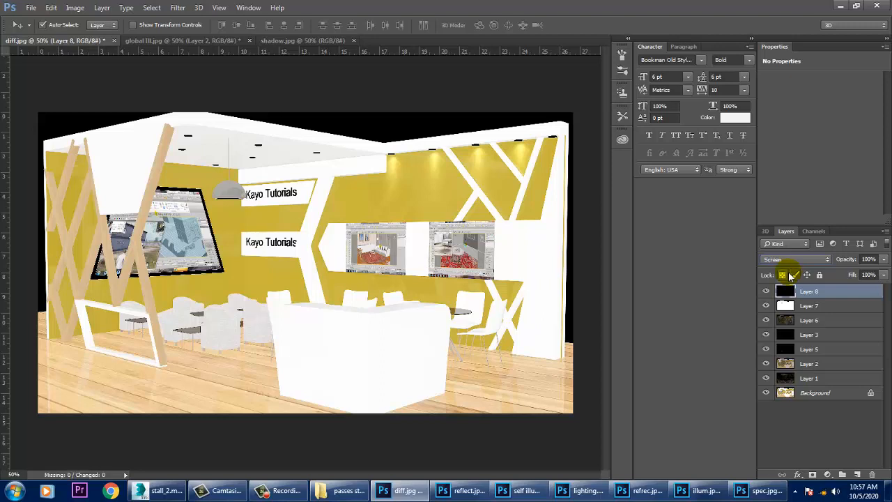
# Toggle the self-illumination and refraction layers off and on to compare what each contributes to the composite.
pyautogui.moveTo(759, 490)
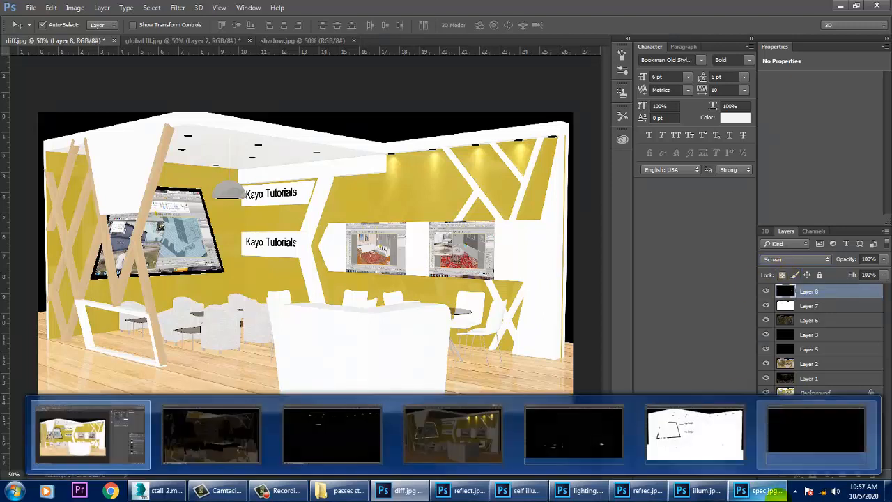
pyautogui.click(811, 334)
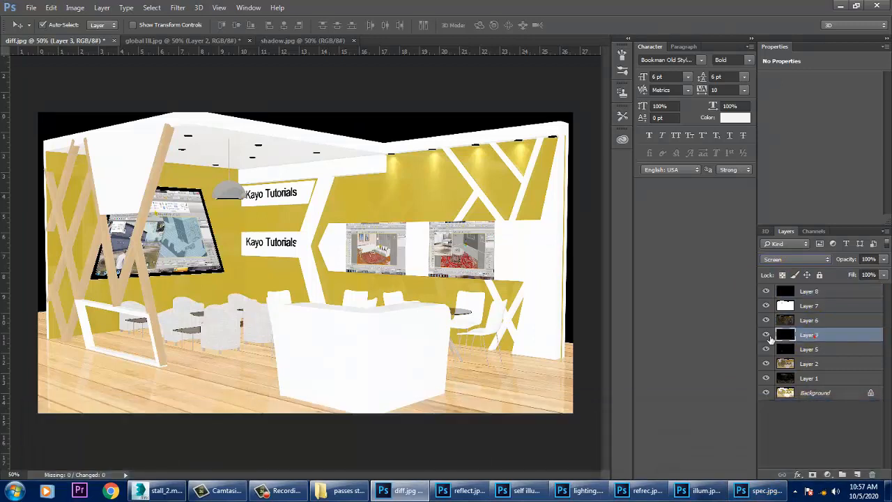
pyautogui.click(766, 336)
pyautogui.click(766, 336)
pyautogui.click(766, 349)
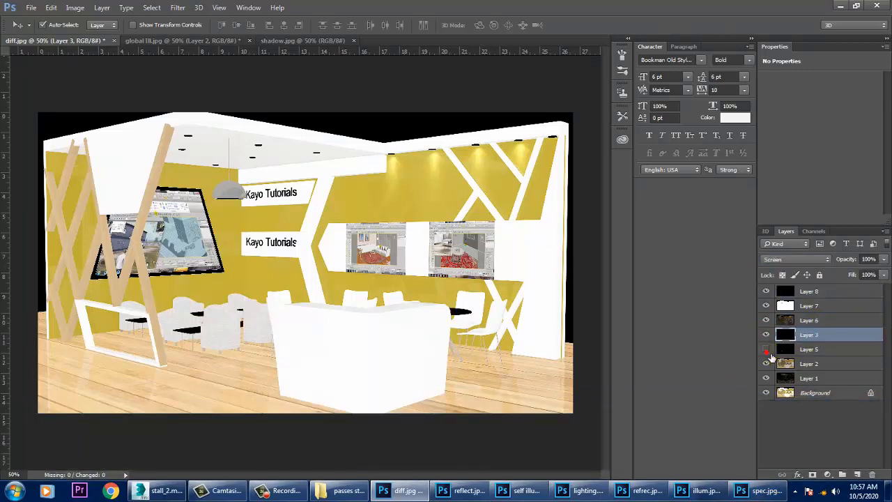
pyautogui.click(768, 350)
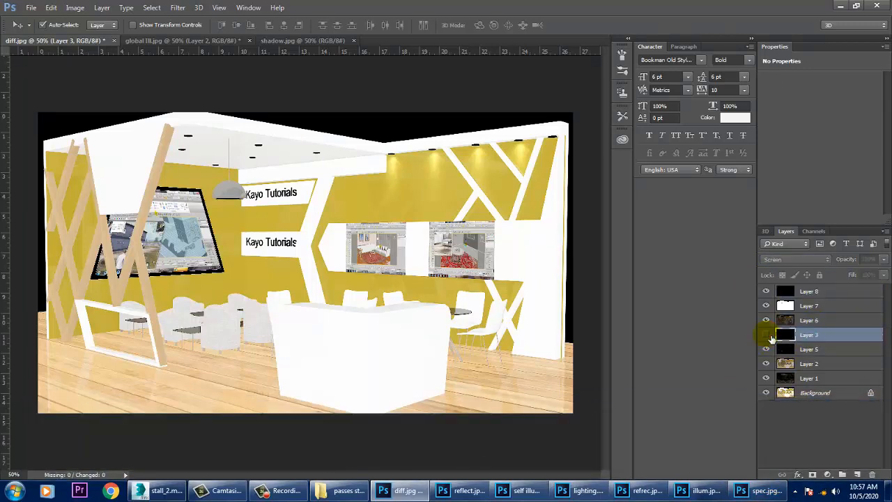
pyautogui.click(767, 335)
# Try a range of blend modes on the self-illumination layer (Layer 3), from Normal through Overlay, Hard Mix and Divide to Luminosity.
pyautogui.click(792, 259)
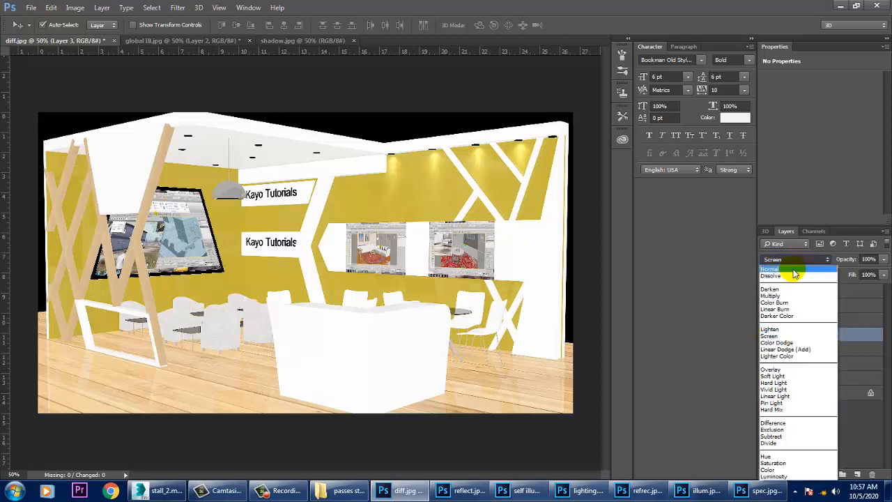
pyautogui.click(795, 275)
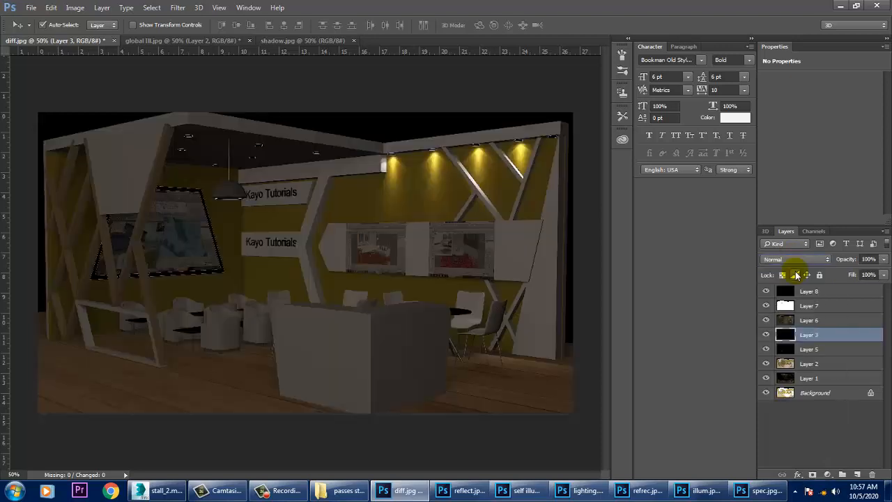
pyautogui.hotkey('shift', '+')
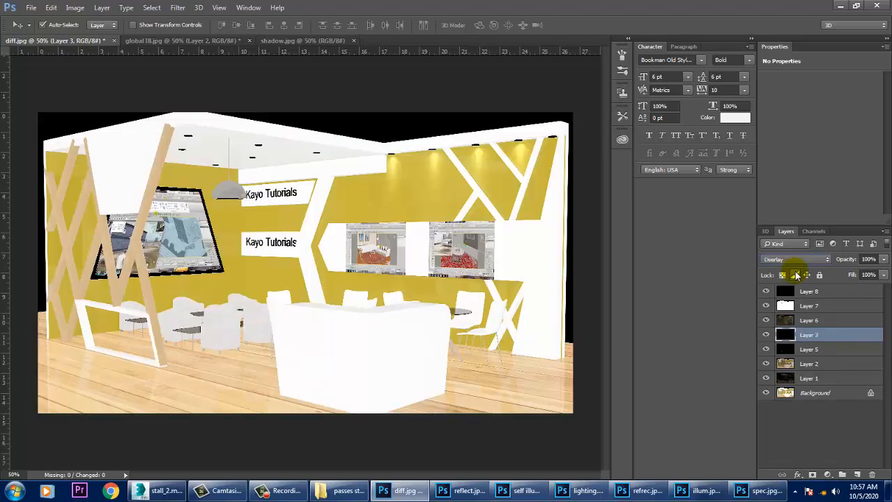
pyautogui.hotkey('shift', '+')
pyautogui.hotkey('shift', '+')
pyautogui.hotkey('shift', '+')
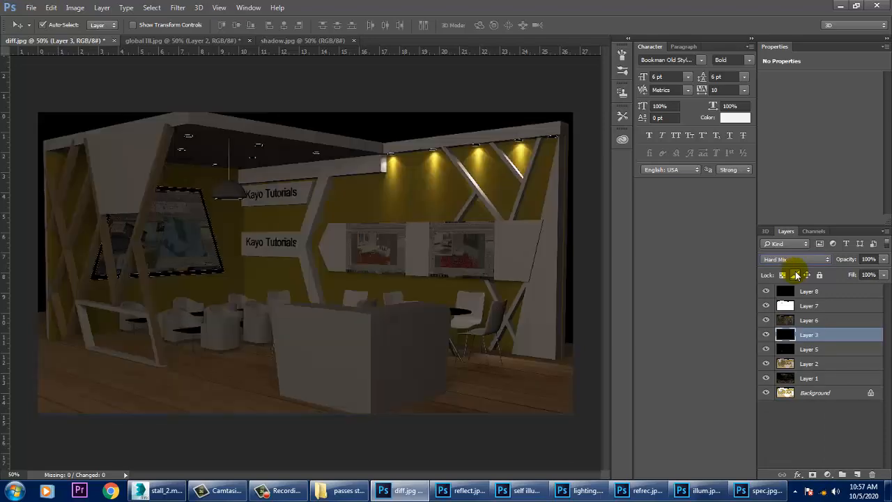
pyautogui.hotkey('shift', '+')
pyautogui.hotkey('shift', '+')
pyautogui.hotkey('shift', '+')
pyautogui.hotkey('shift', '+')
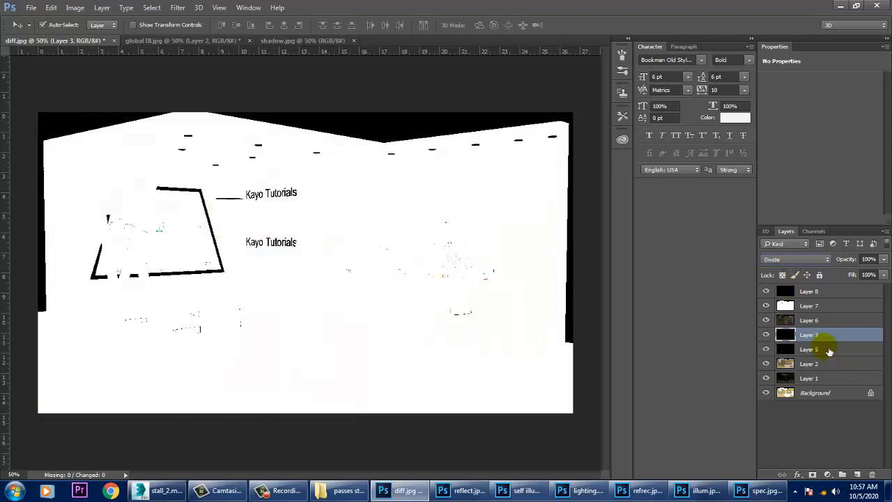
pyautogui.hotkey('shift', '+')
pyautogui.hotkey('shift', '+')
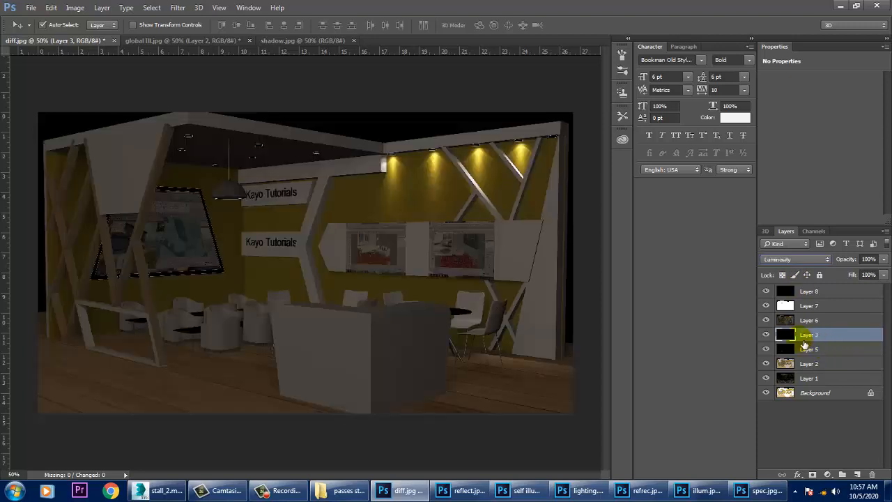
pyautogui.click(793, 259)
pyautogui.click(796, 270)
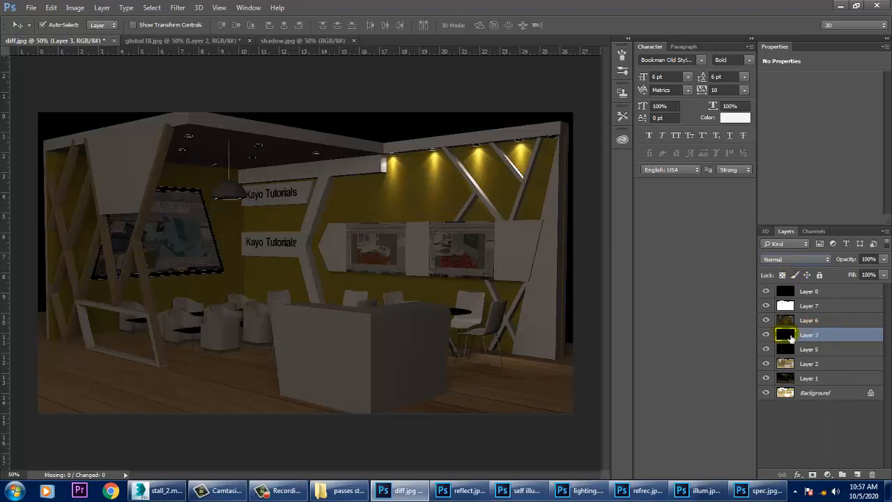
# Delete Layer 3 and copy the image from self illum.jpg into diff.jpg again as the topmost layer, aligned with the background.
pyautogui.click(872, 474)
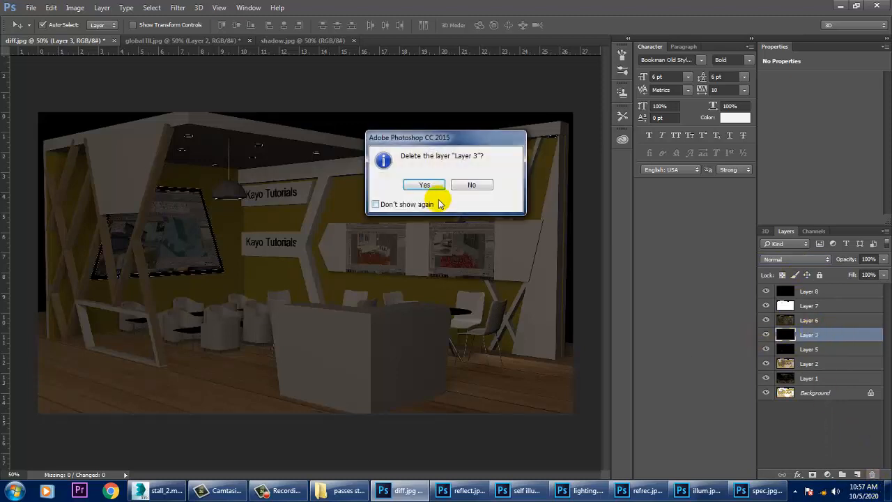
pyautogui.click(409, 184)
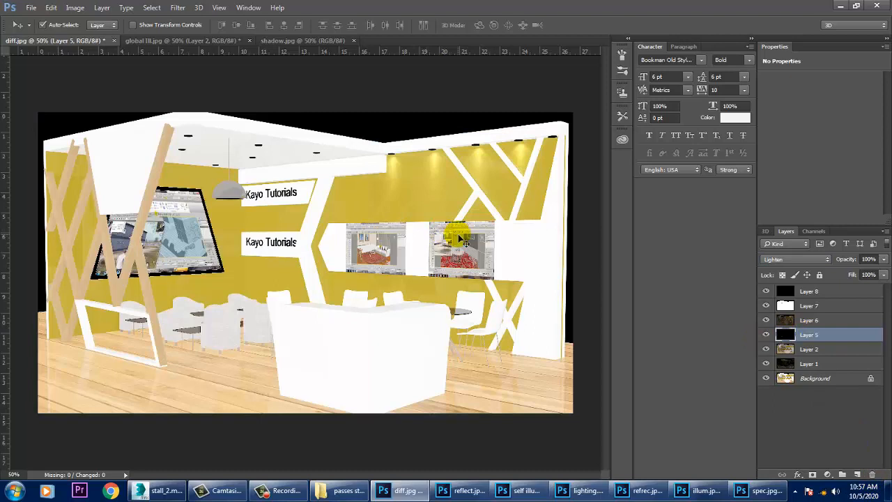
pyautogui.click(248, 7)
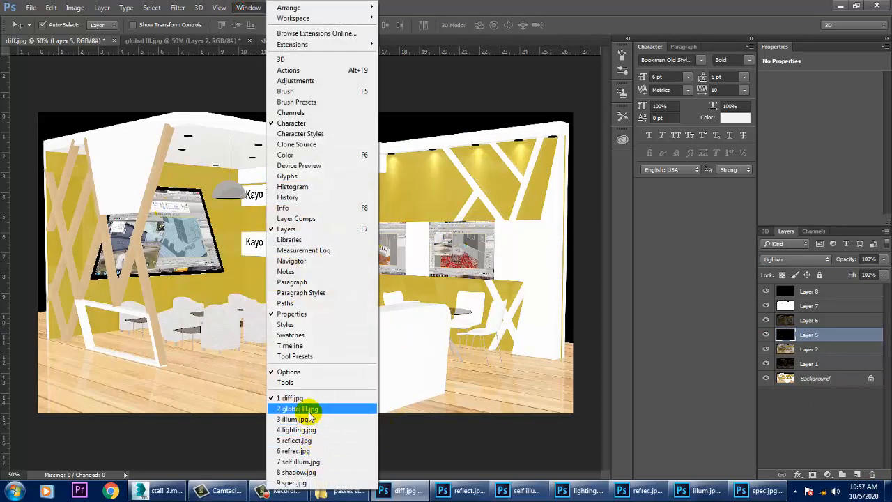
pyautogui.click(300, 461)
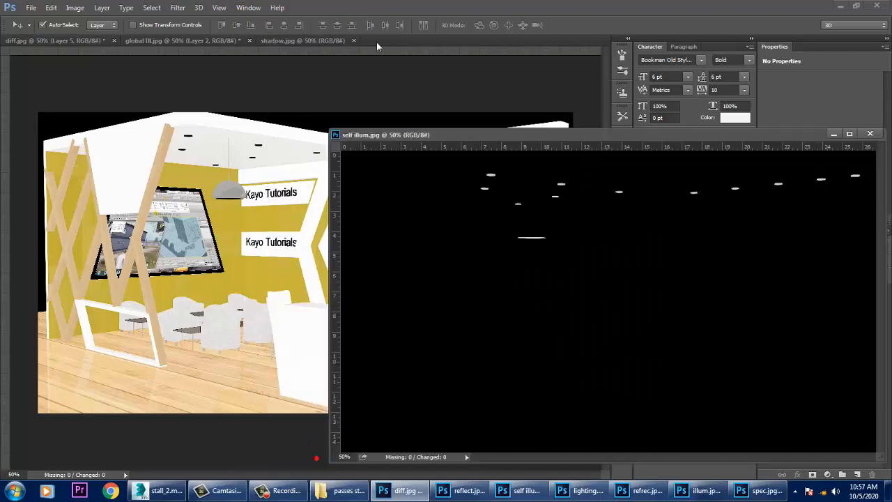
pyautogui.moveTo(659, 331); pyautogui.dragTo(255, 222)
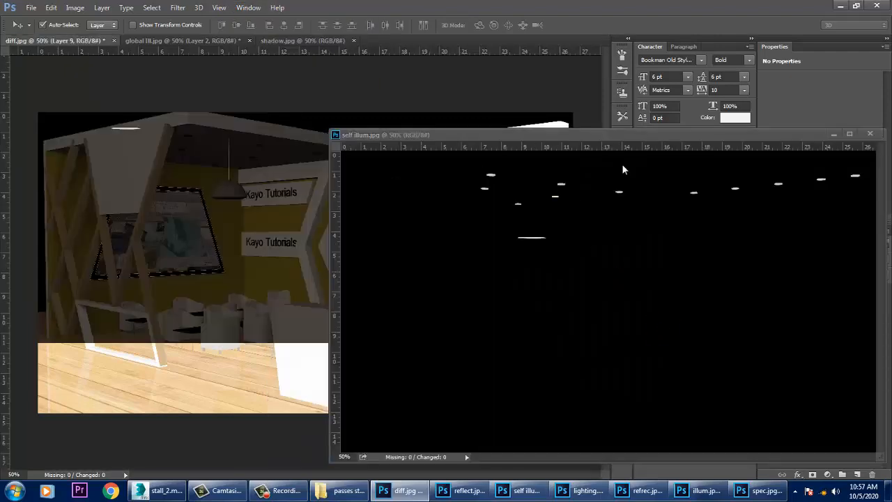
pyautogui.click(832, 134)
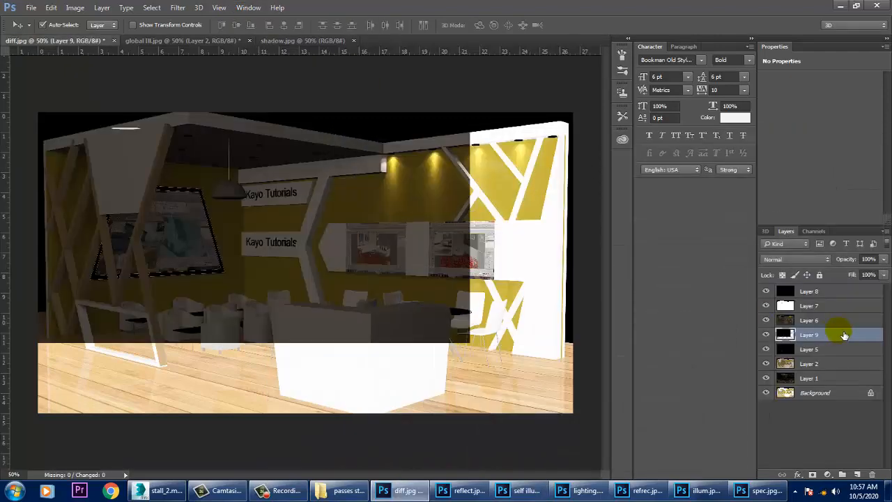
pyautogui.moveTo(821, 337); pyautogui.dragTo(812, 287)
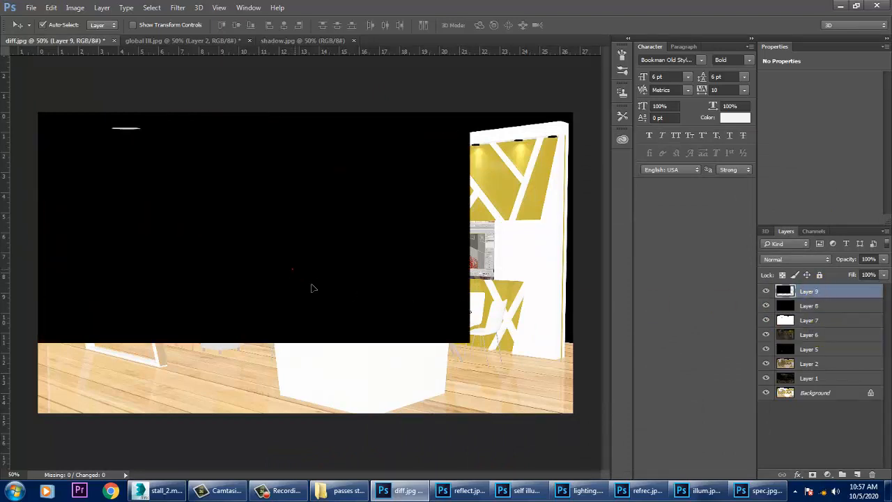
pyautogui.moveTo(312, 288); pyautogui.dragTo(401, 341)
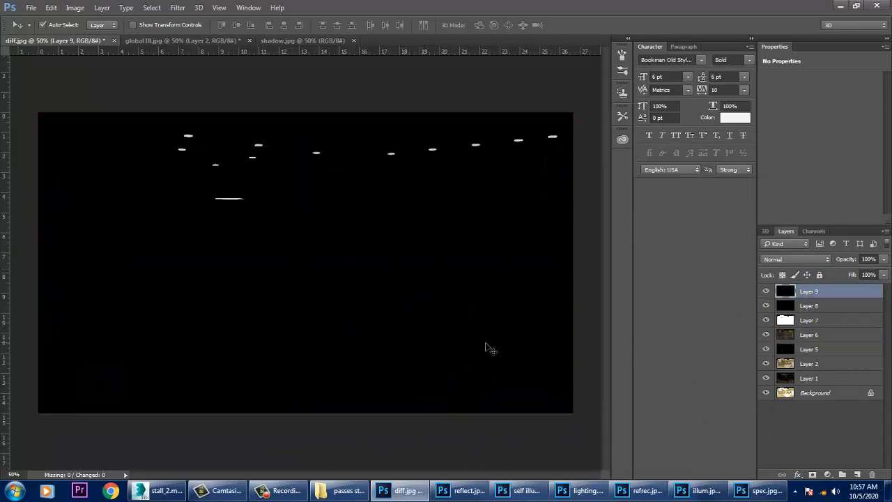
# Set the new self-illumination layer's blend mode to Lighten.
pyautogui.click(798, 259)
pyautogui.click(800, 277)
pyautogui.press('Down')
pyautogui.press('Down')
pyautogui.press('Down')
pyautogui.press('Down')
pyautogui.press('Down')
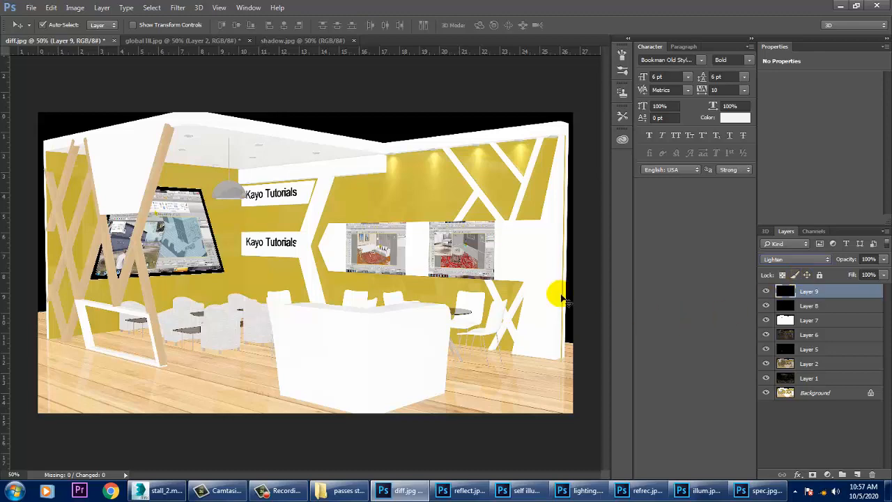
# Switch to 3ds Max, minimize the V-Ray frame buffer and select all objects in the stall scene.
pyautogui.click(167, 491)
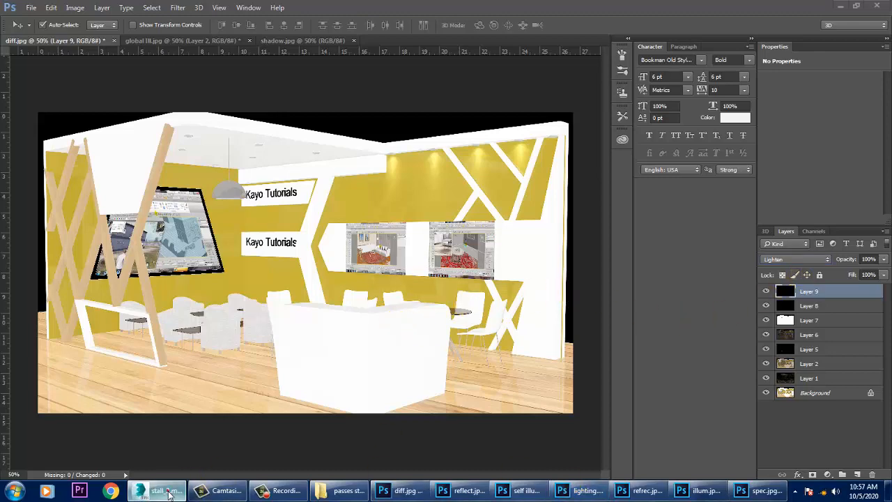
pyautogui.click(373, 236)
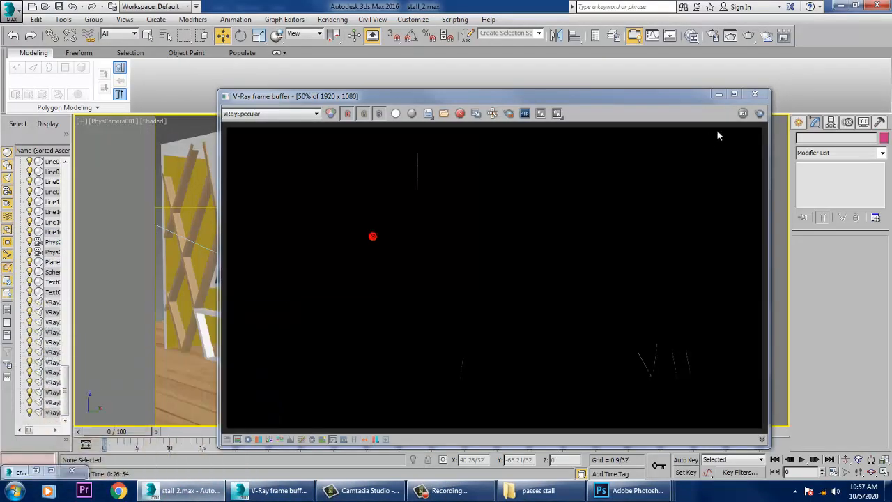
pyautogui.click(719, 93)
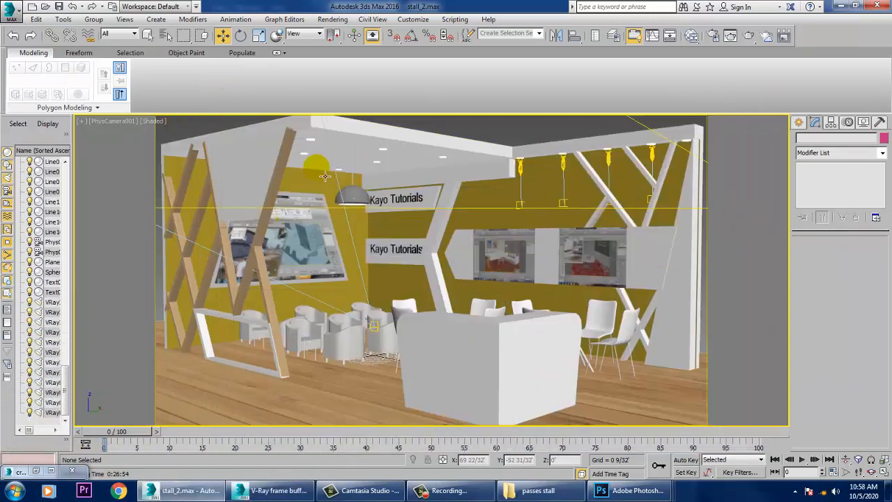
pyautogui.hotkey('ctrl', 'a')
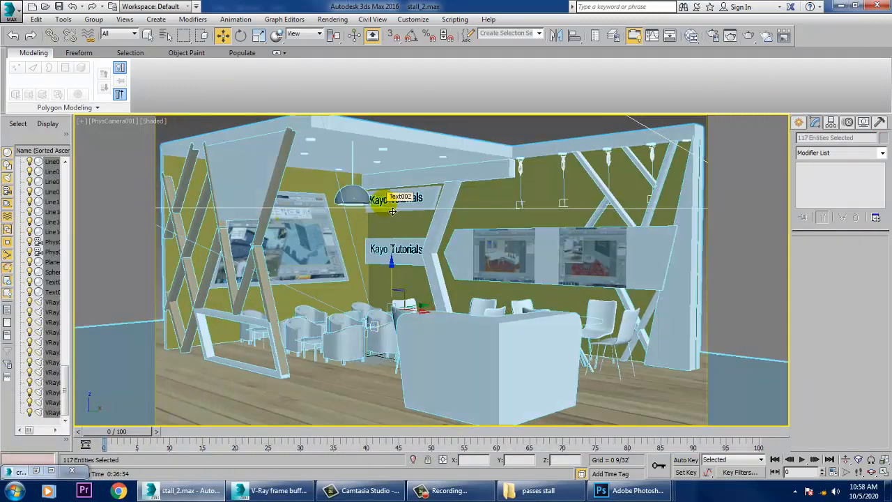
# Open the Slate Material Editor and add a VRayLightMtl in an empty area of the node view.
pyautogui.press('m')
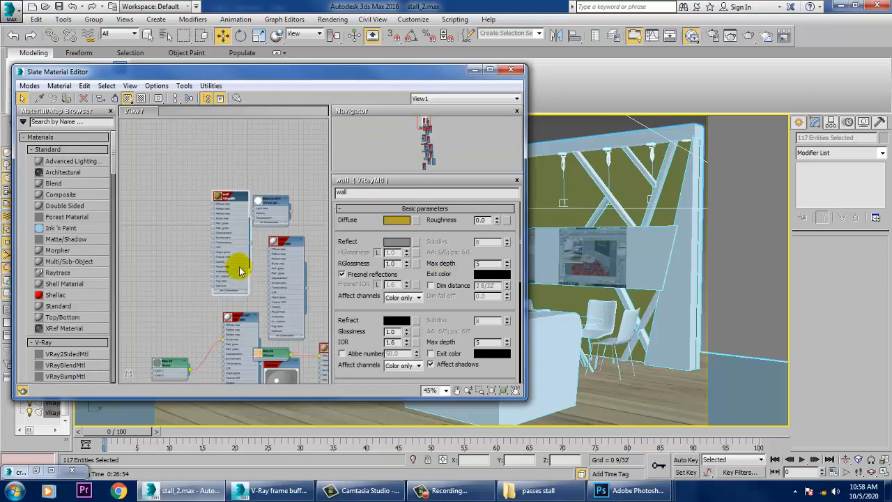
pyautogui.moveTo(199, 366); pyautogui.dragTo(192, 112, button='middle')
pyautogui.moveTo(193, 328); pyautogui.dragTo(177, 116, button='middle')
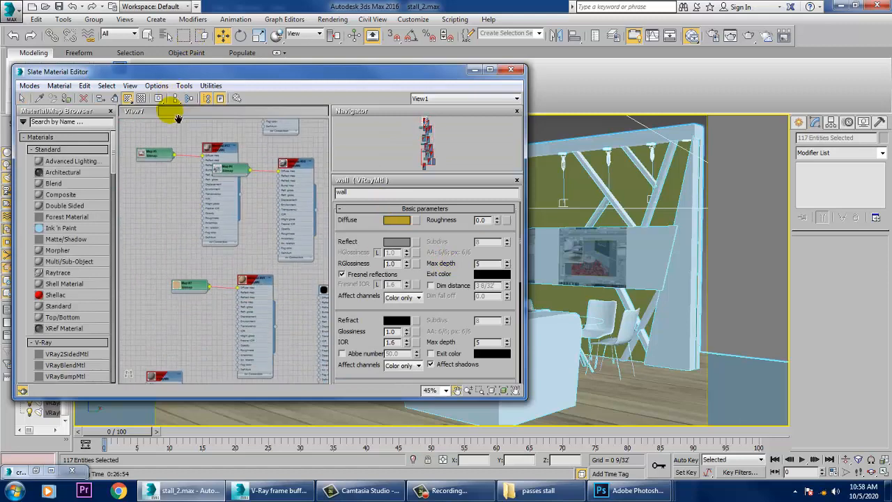
pyautogui.moveTo(205, 306); pyautogui.dragTo(195, 102, button='middle')
pyautogui.moveTo(248, 291); pyautogui.dragTo(235, 211, button='middle')
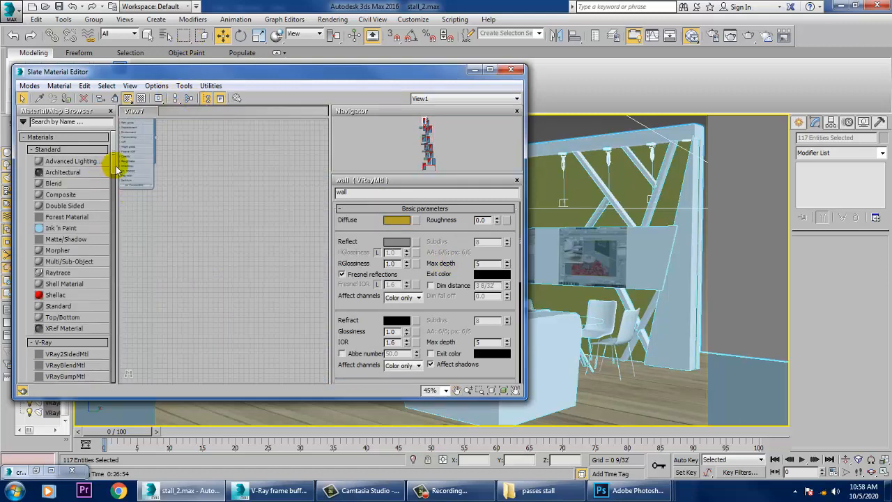
pyautogui.moveTo(112, 167); pyautogui.dragTo(183, 256)
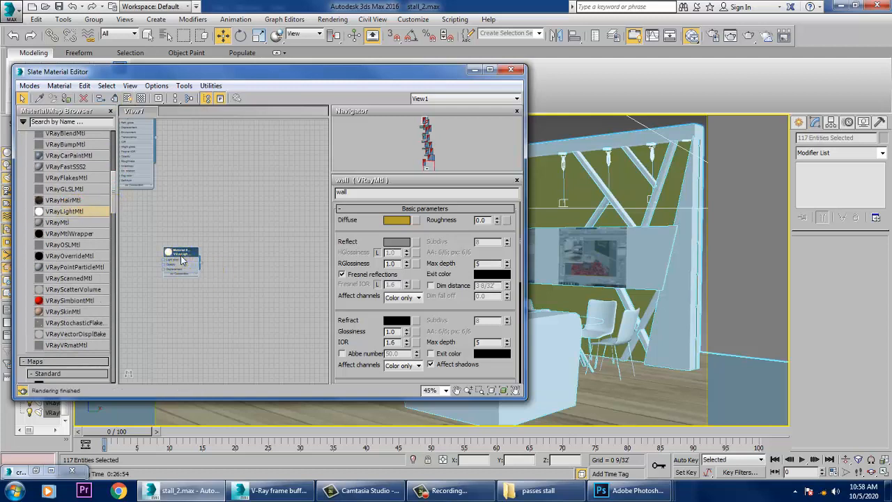
# Search the material browser for "vraydirt", add a VRayDirt map node and place it below and left of the light material.
pyautogui.click(63, 123)
pyautogui.write('vray')
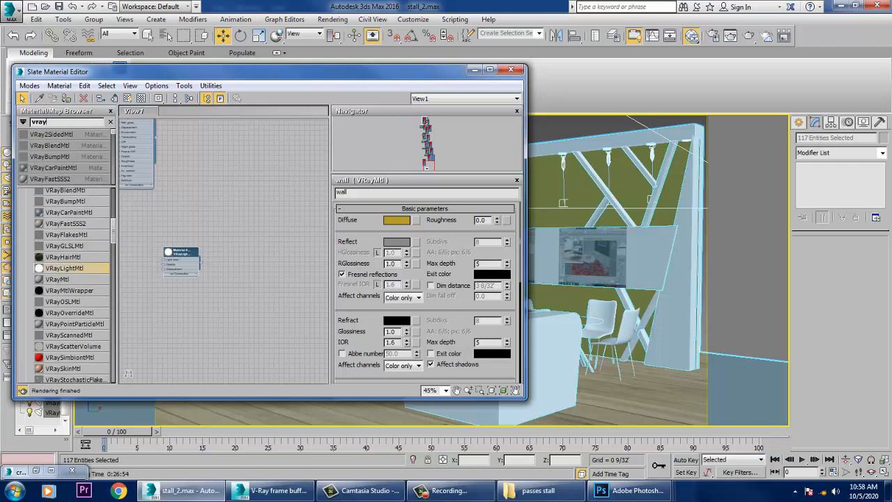
pyautogui.write('u di')
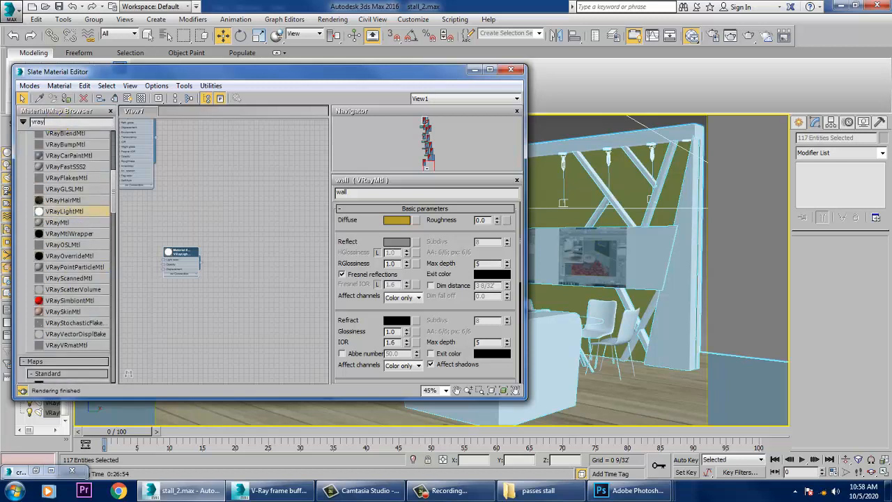
pyautogui.write('dirt')
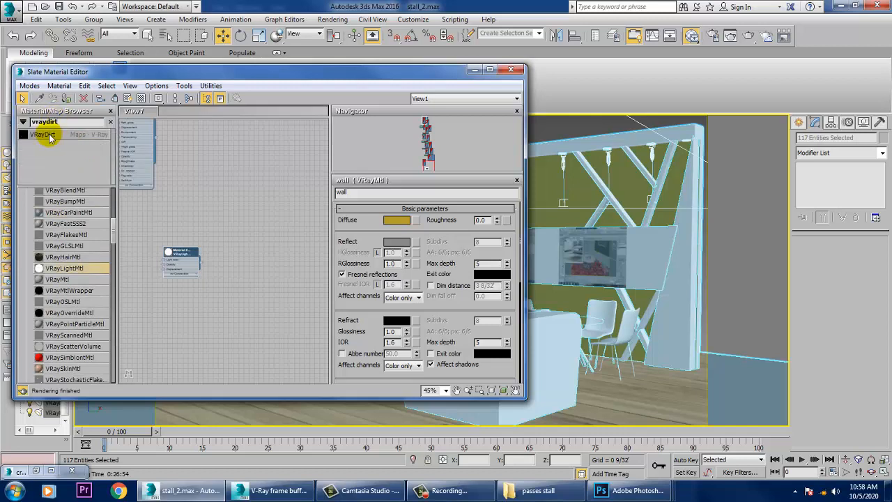
pyautogui.moveTo(60, 134); pyautogui.dragTo(275, 282)
pyautogui.doubleClick(275, 282)
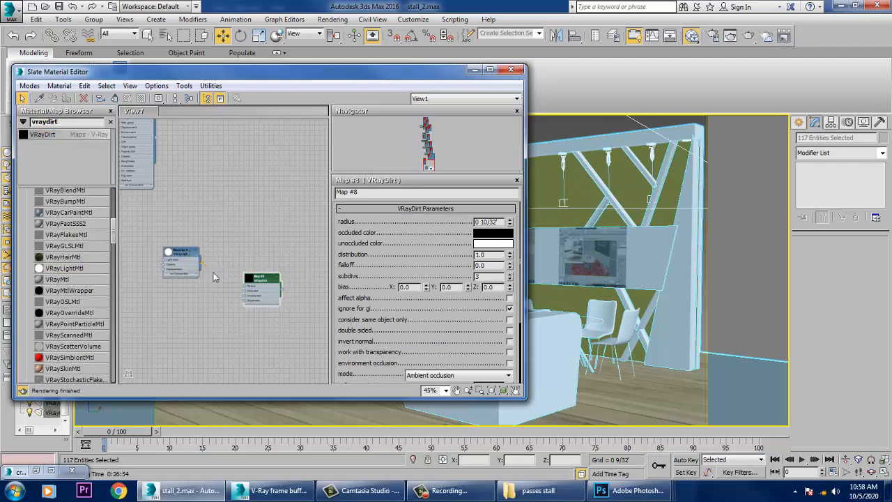
pyautogui.moveTo(246, 293); pyautogui.dragTo(139, 293)
pyautogui.click(240, 193)
# Assign a VRayDirt map to the Color slot of the new VRayLightMtl.
pyautogui.doubleClick(180, 255)
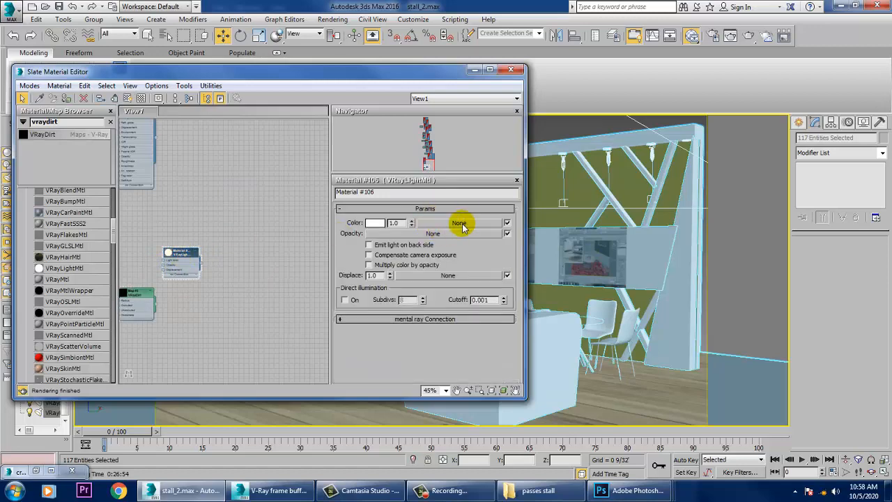
pyautogui.click(462, 224)
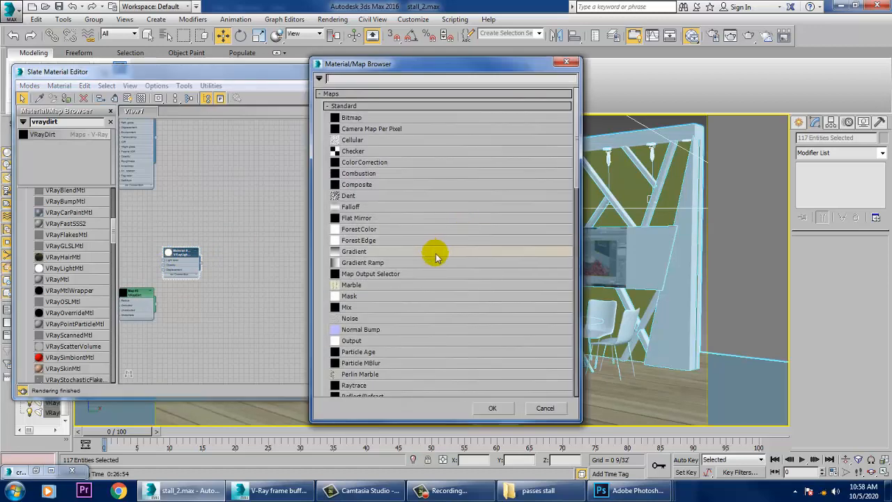
pyautogui.scroll(-1, 434, 251)
pyautogui.scroll(-5, 434, 255)
pyautogui.scroll(6, 418, 274)
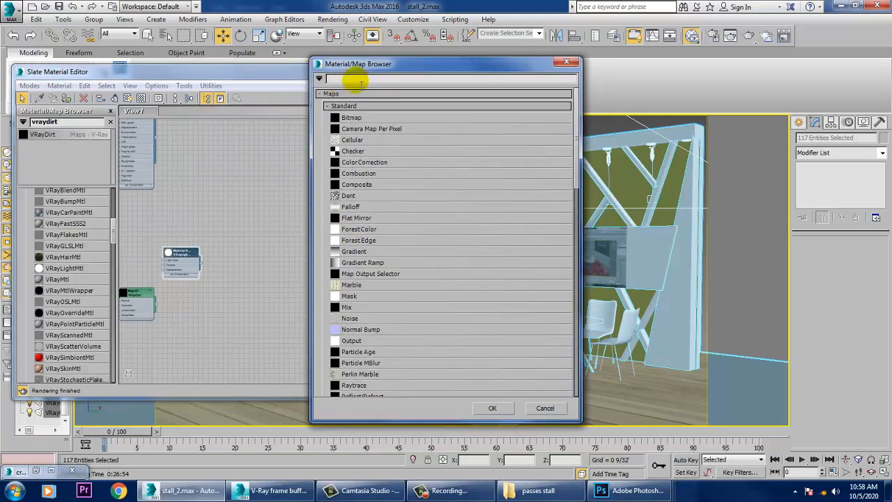
pyautogui.write('vrayu')
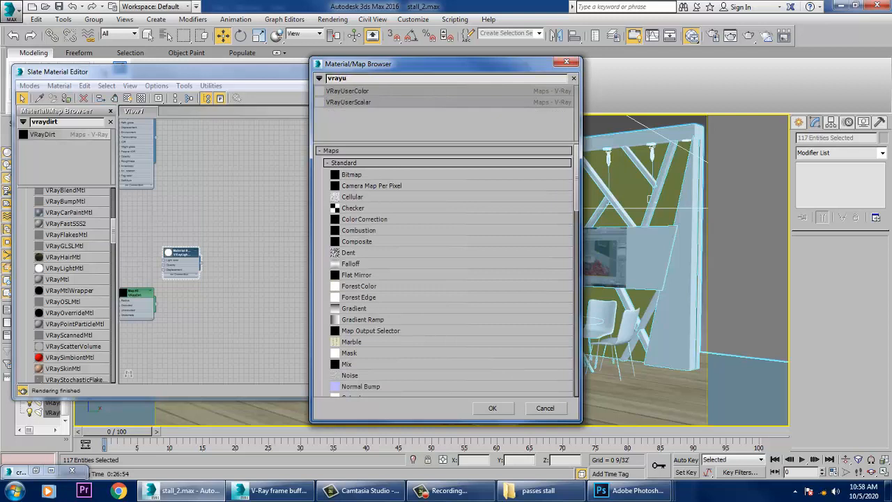
pyautogui.press('BackSpace')
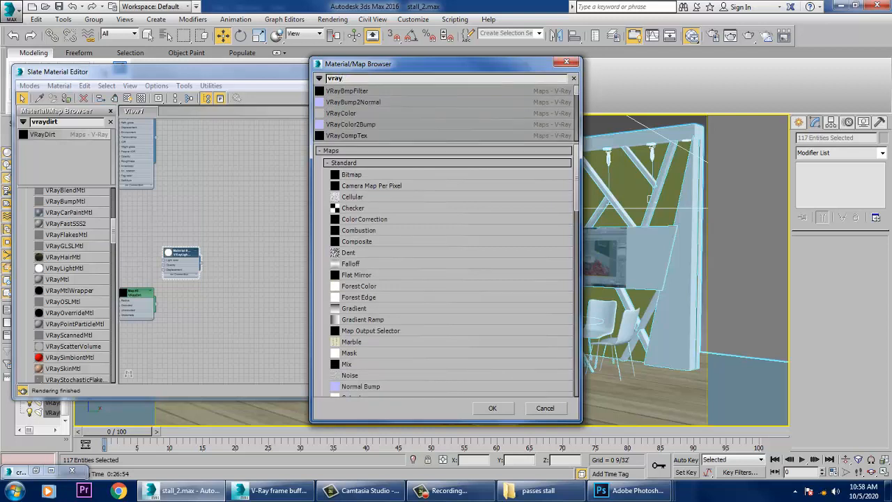
pyautogui.write('dirt')
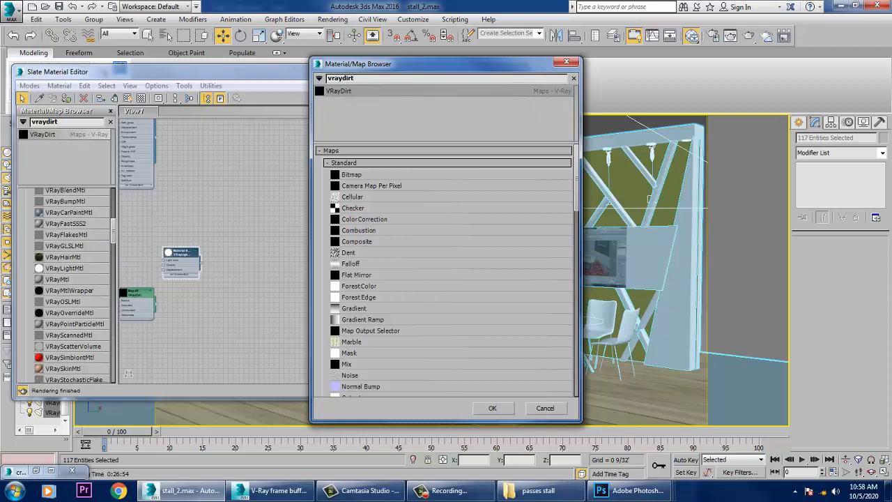
pyautogui.doubleClick(348, 91)
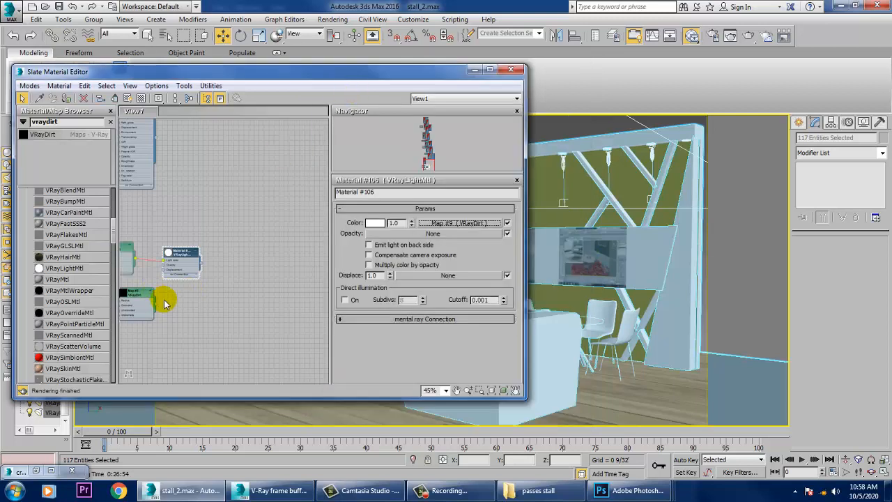
# Set the radius of the VRayDirt map feeding the light material to 0 17/32" and assign the light material to all selected objects.
pyautogui.doubleClick(125, 249)
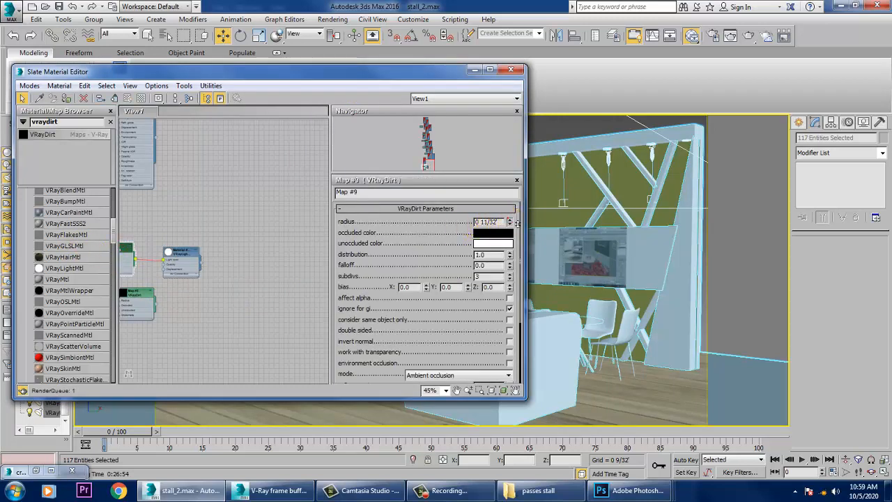
pyautogui.click(509, 219)
pyautogui.click(66, 98)
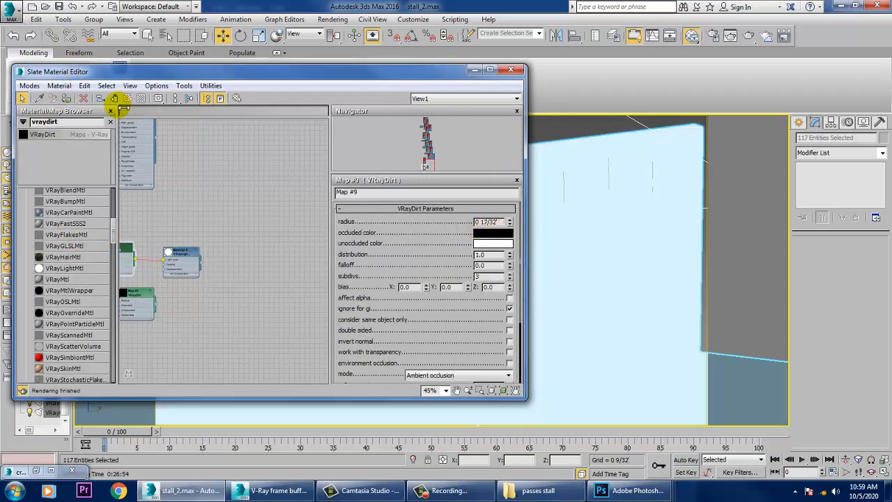
# Render the stall view with the VRayDirt light material applied.
pyautogui.click(332, 19)
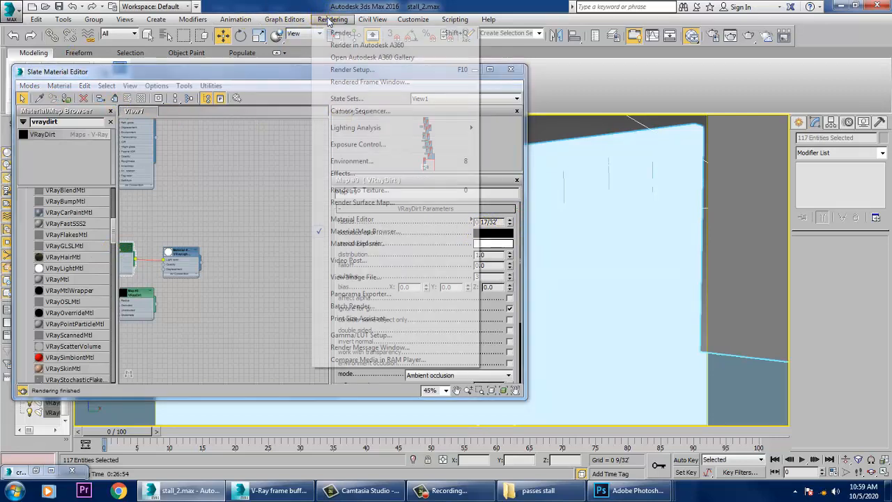
pyautogui.click(336, 33)
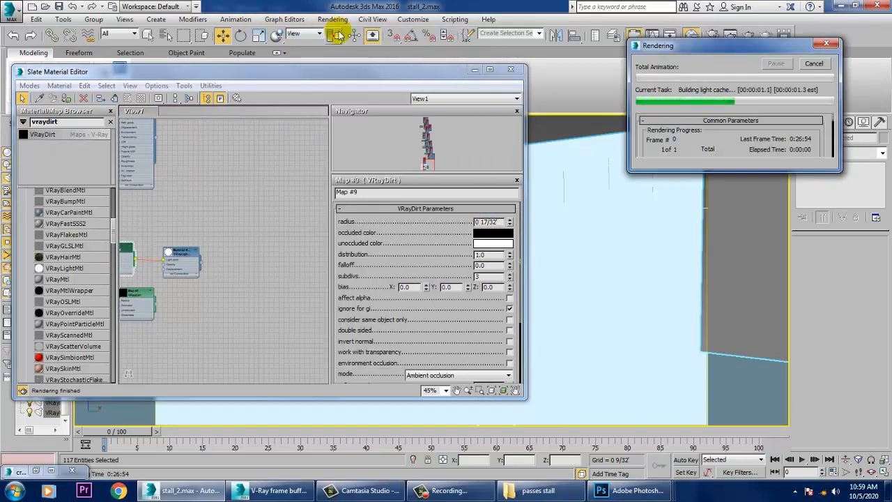
pyautogui.click(37, 471)
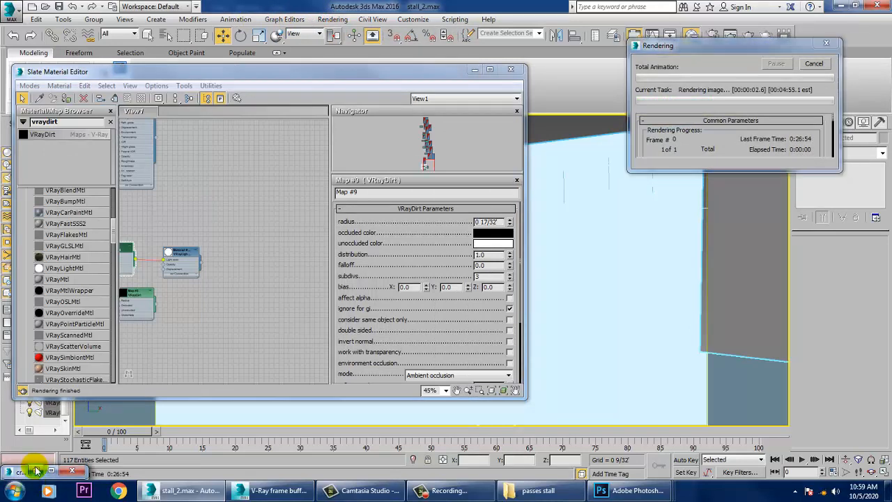
pyautogui.click(337, 309)
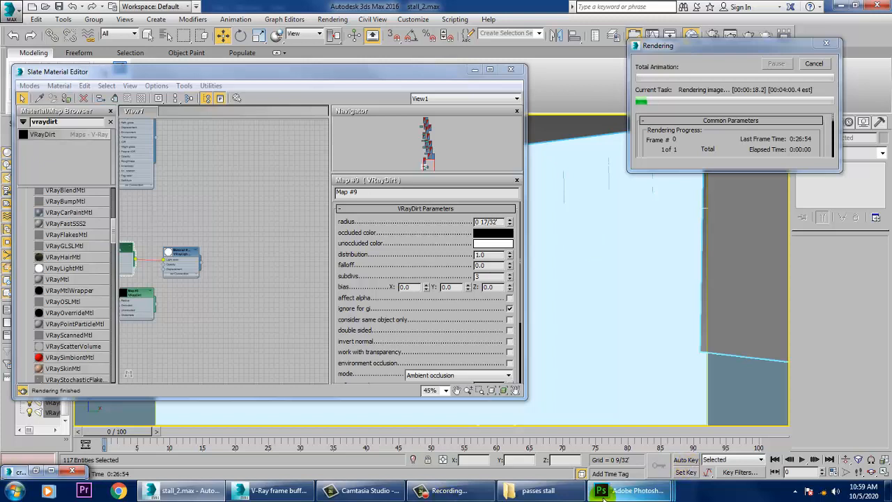
# Switch to Photoshop and bring the layered diff.jpg composite to the front.
pyautogui.moveTo(611, 494)
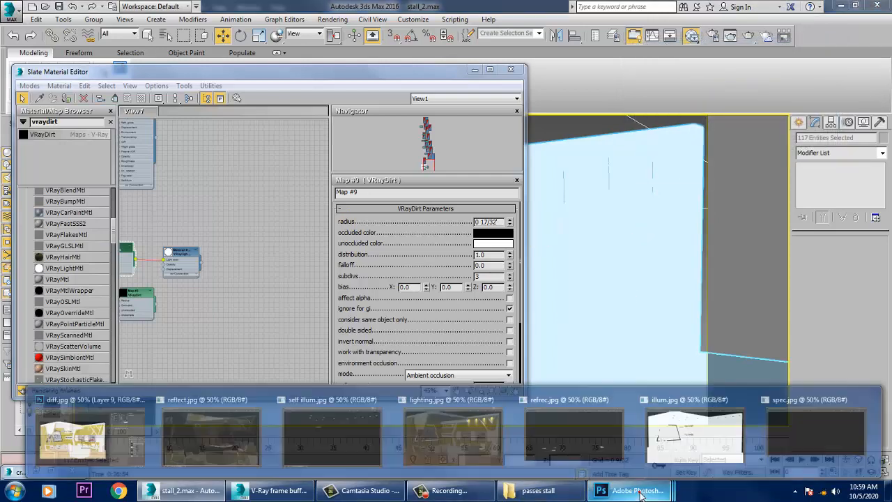
pyautogui.click(462, 436)
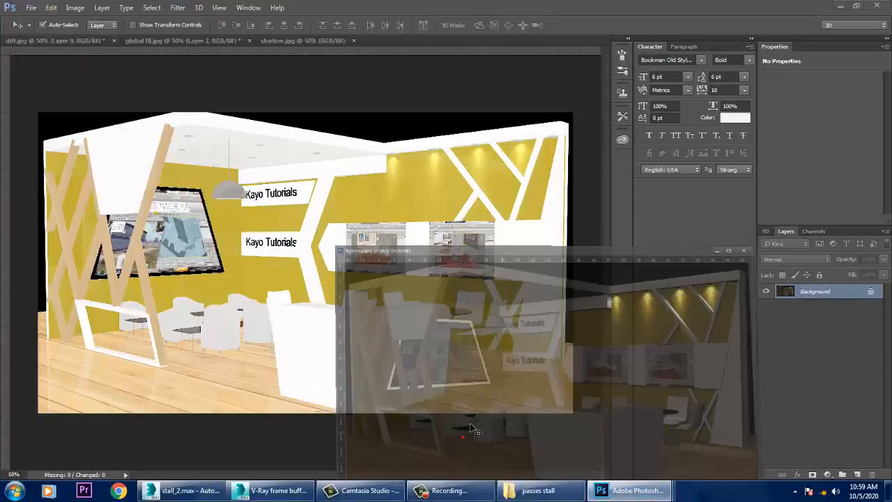
pyautogui.click(751, 184)
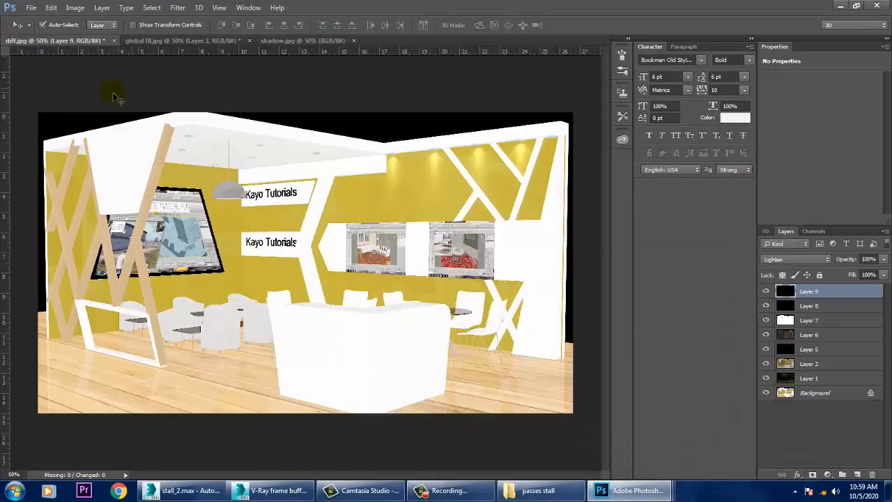
pyautogui.click(76, 8)
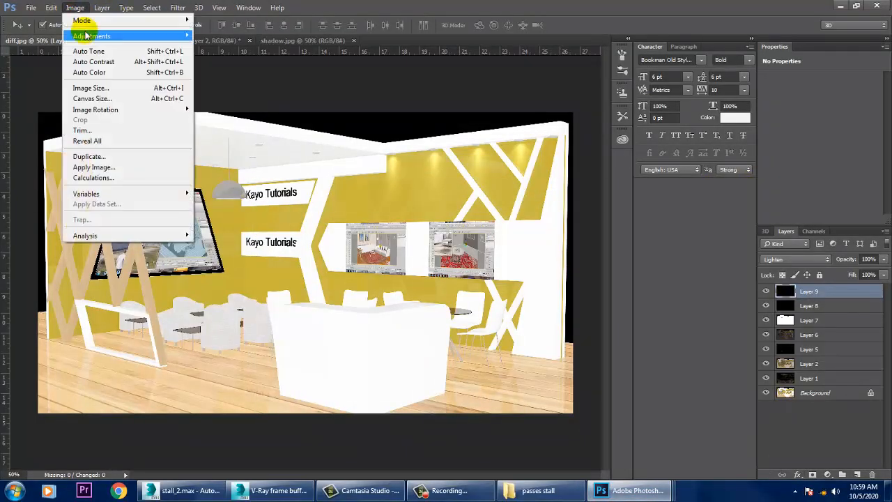
pyautogui.moveTo(85, 36)
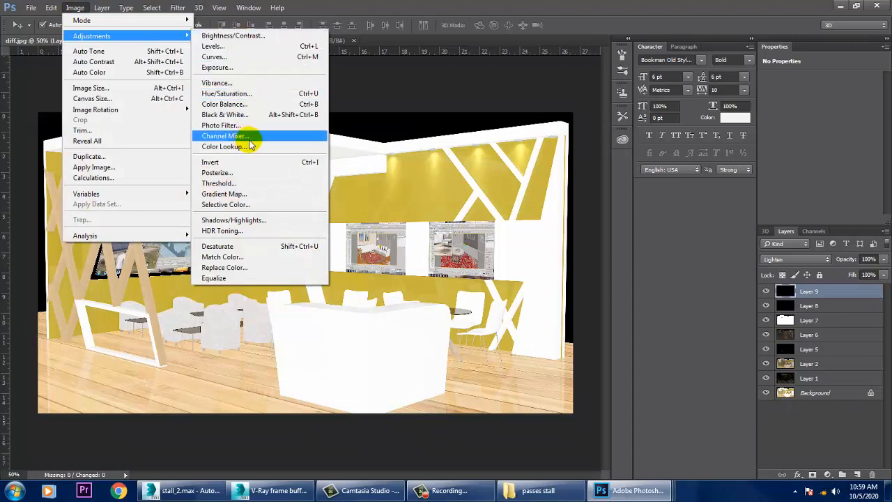
pyautogui.click(241, 104)
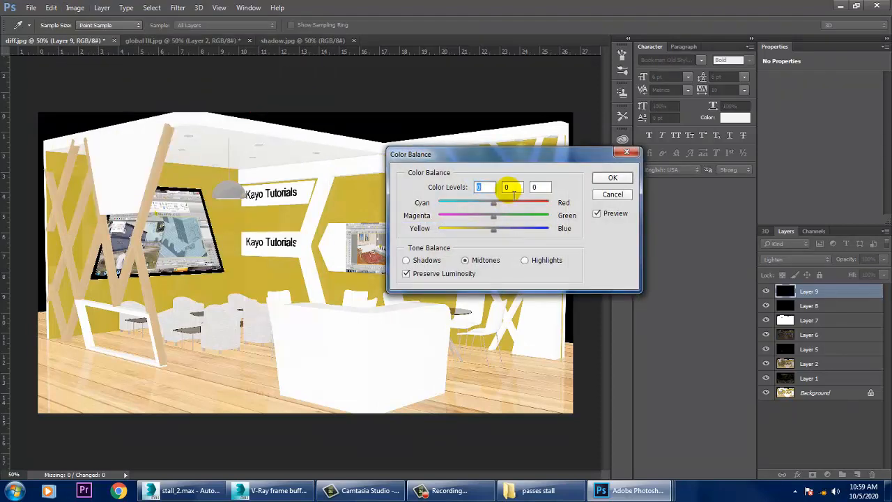
pyautogui.moveTo(493, 202); pyautogui.dragTo(465, 203)
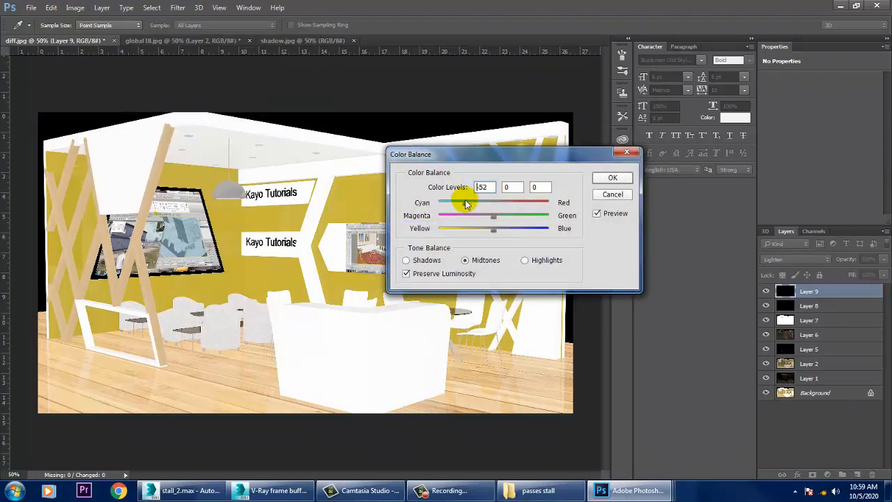
pyautogui.click(604, 193)
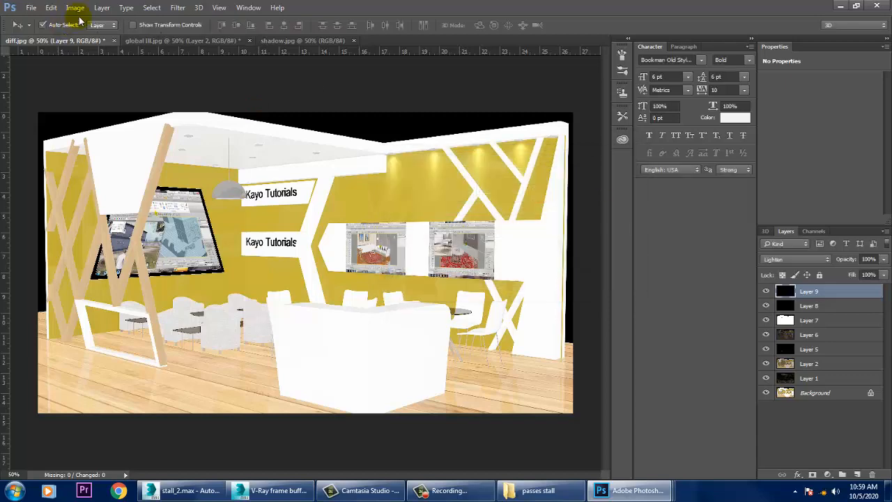
pyautogui.click(75, 9)
pyautogui.moveTo(132, 34)
pyautogui.click(234, 35)
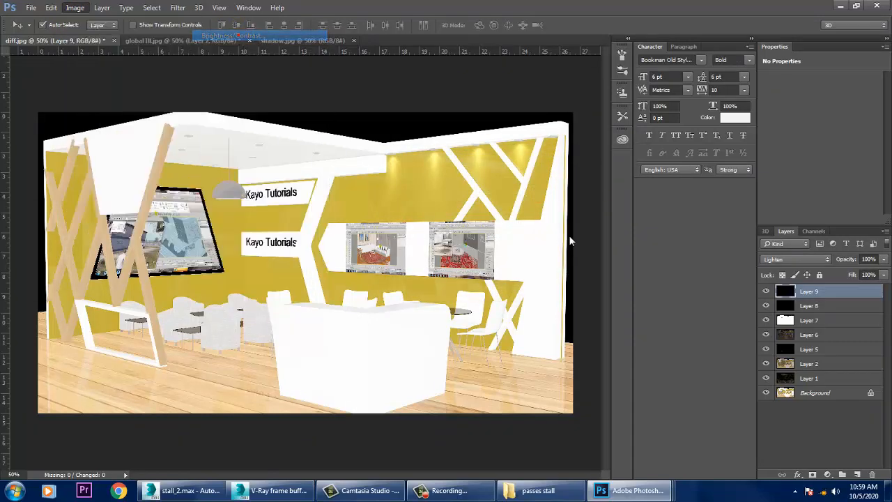
pyautogui.moveTo(574, 212); pyautogui.dragTo(654, 220)
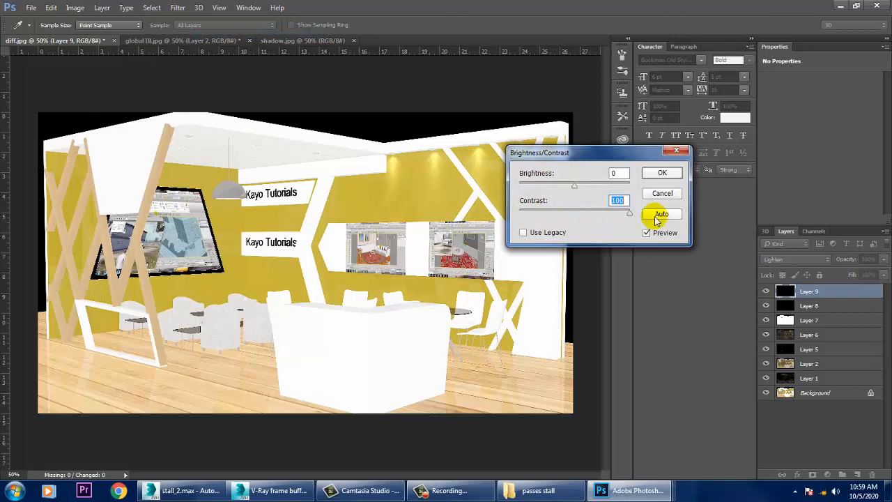
pyautogui.click(661, 194)
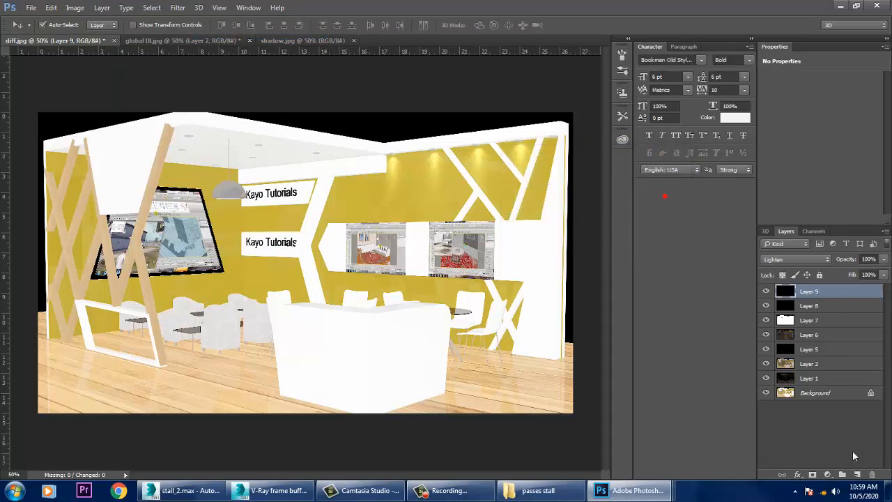
# Apply a Brightness/Contrast adjustment to the Background layer with brightness -14 and contrast 16.
pyautogui.click(804, 393)
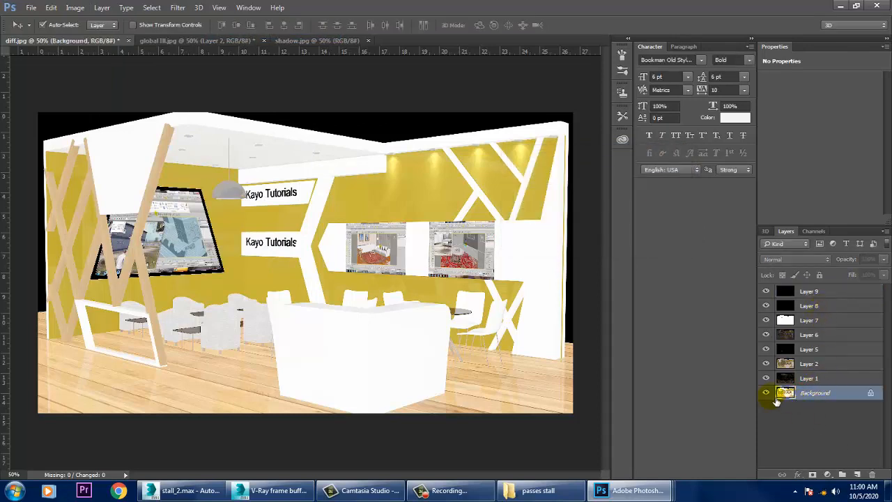
pyautogui.click(766, 392)
pyautogui.click(765, 392)
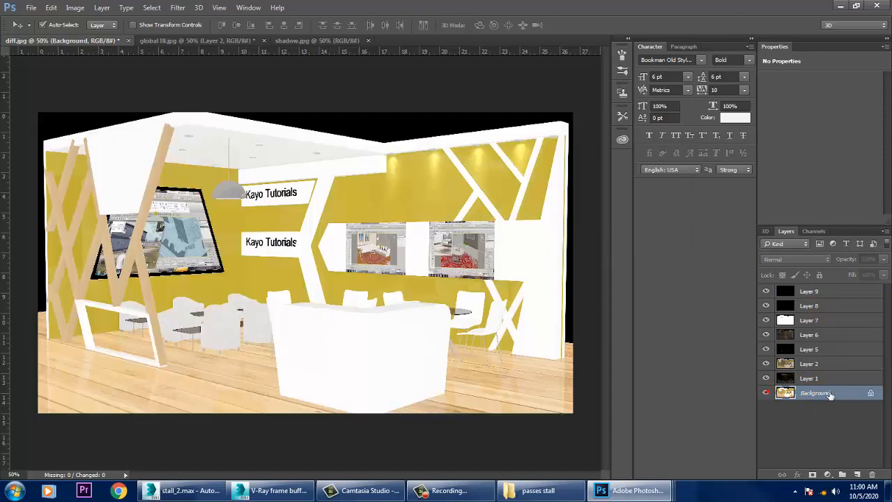
pyautogui.click(75, 7)
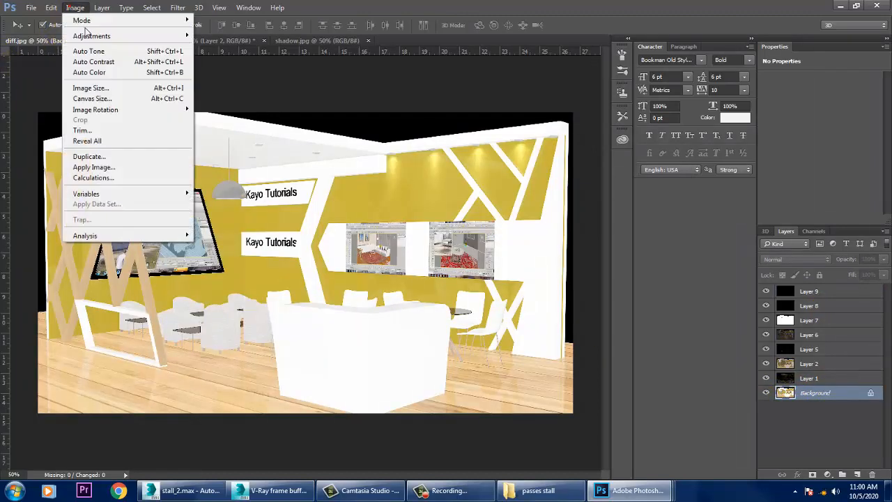
pyautogui.moveTo(89, 36)
pyautogui.click(233, 36)
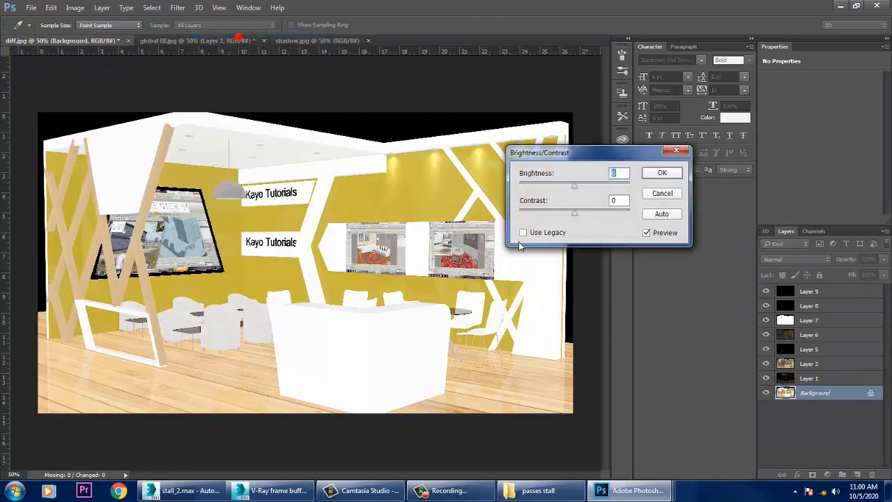
pyautogui.moveTo(573, 216); pyautogui.dragTo(645, 218)
pyautogui.click(661, 214)
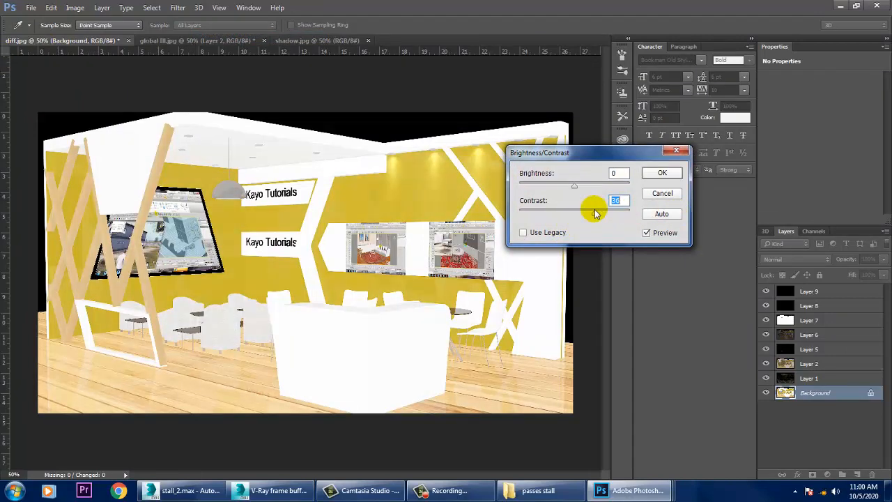
pyautogui.moveTo(574, 186)
pyautogui.mouseDown()
pyautogui.moveTo(550, 188)
pyautogui.moveTo(561, 189)
pyautogui.mouseUp()
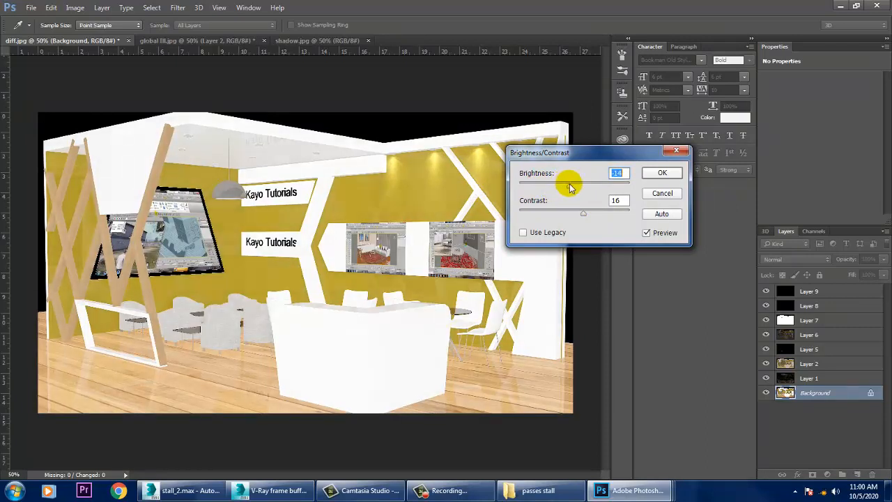
pyautogui.click(655, 172)
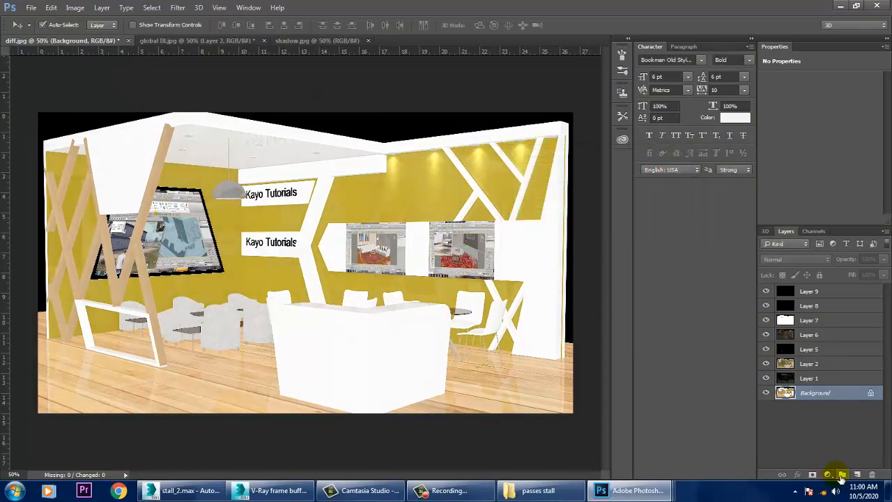
# Add a Photo Filter adjustment layer above the Background layer, using the Sepia filter at 44% density.
pyautogui.click(827, 474)
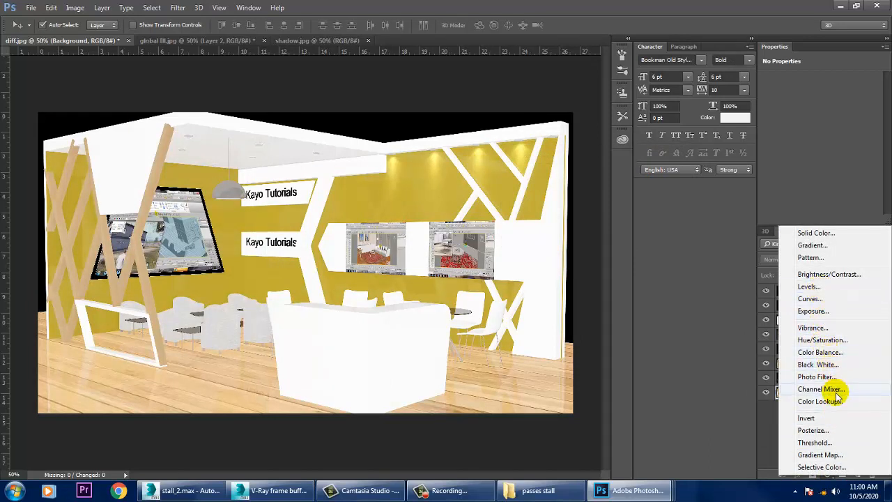
pyautogui.click(815, 376)
pyautogui.click(822, 80)
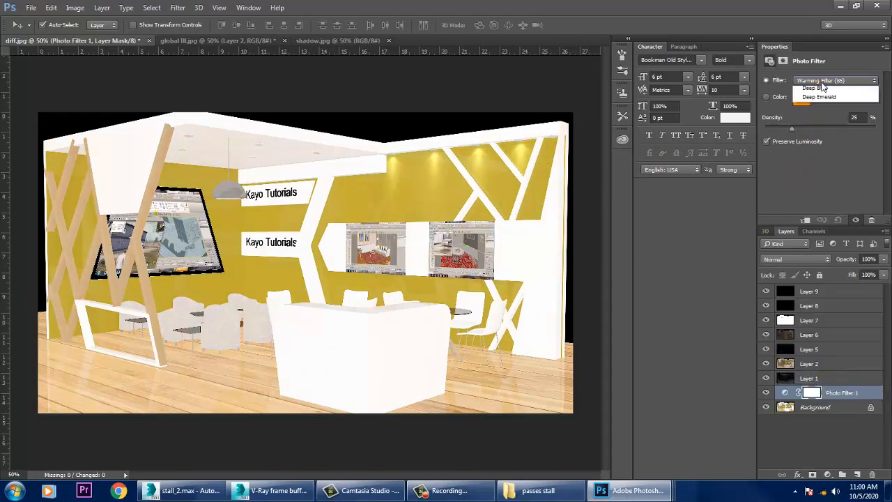
pyautogui.click(829, 136)
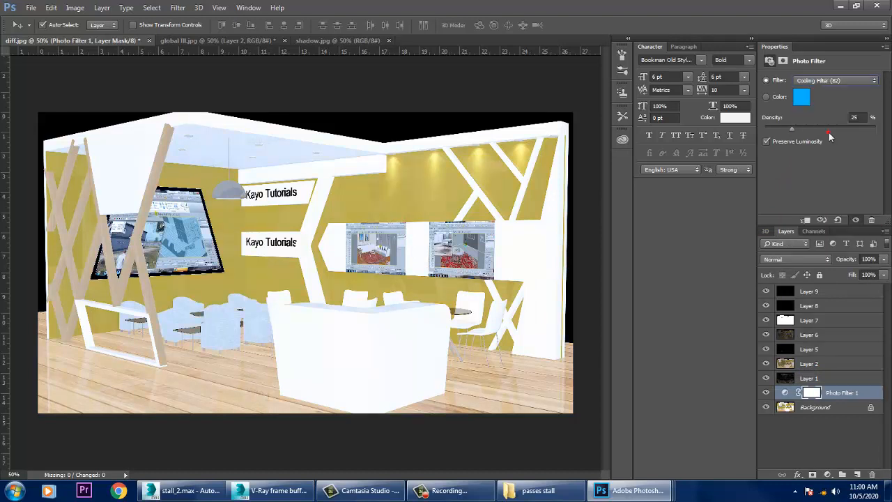
pyautogui.click(831, 80)
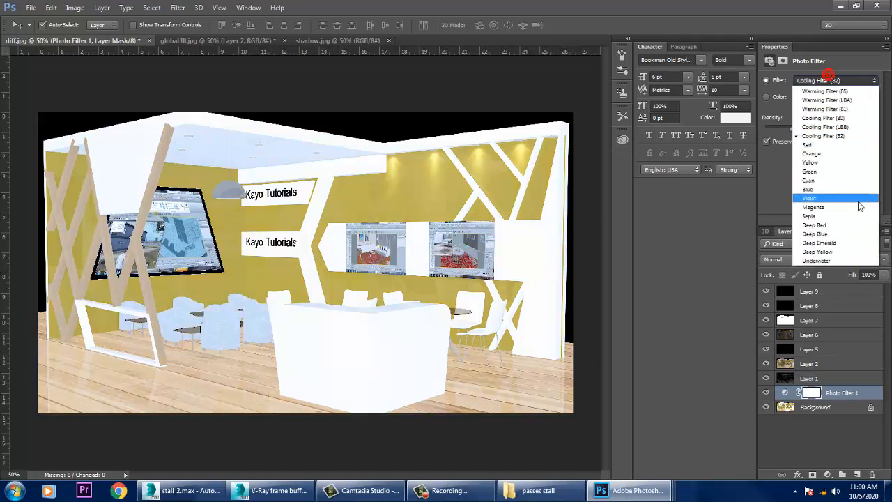
pyautogui.click(842, 217)
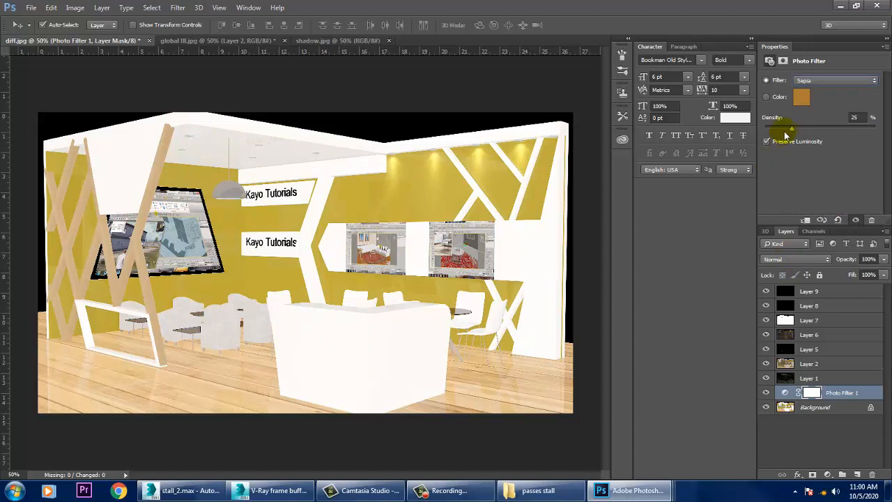
pyautogui.moveTo(876, 129); pyautogui.dragTo(813, 128)
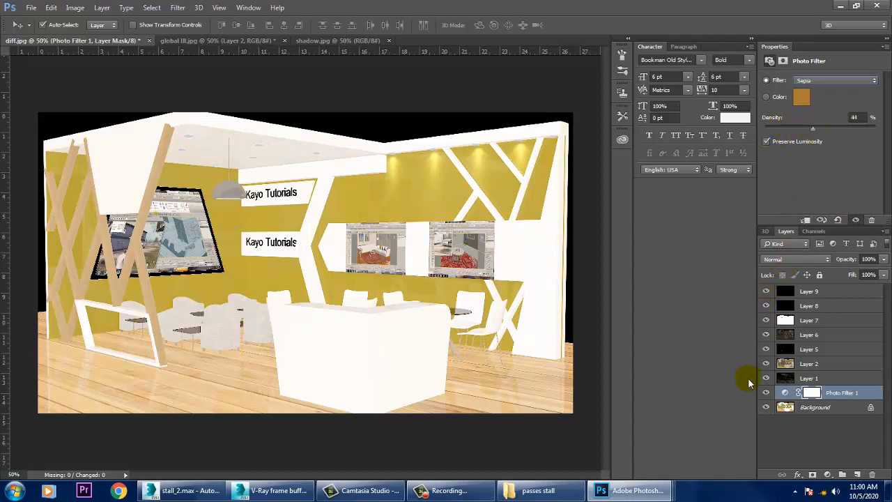
# Hide the pass layers above the photo filter and show them again to compare their contribution to the composite.
pyautogui.click(765, 378)
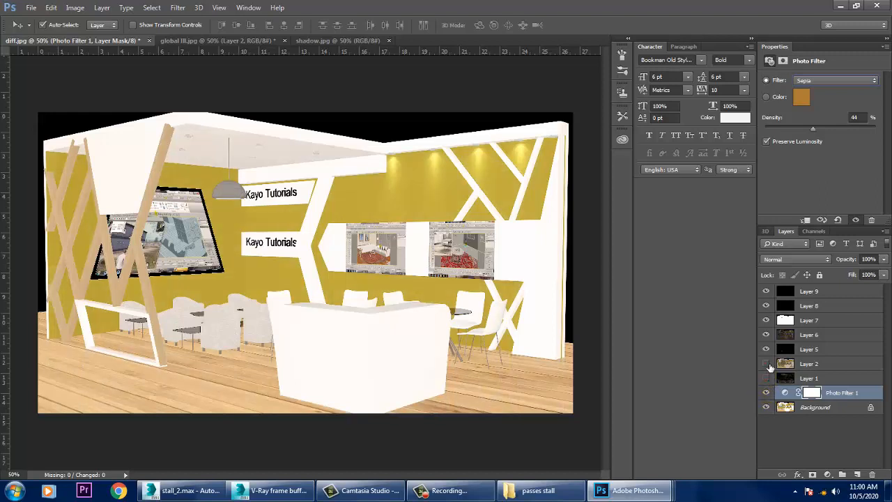
pyautogui.click(766, 347)
pyautogui.click(766, 335)
pyautogui.click(766, 319)
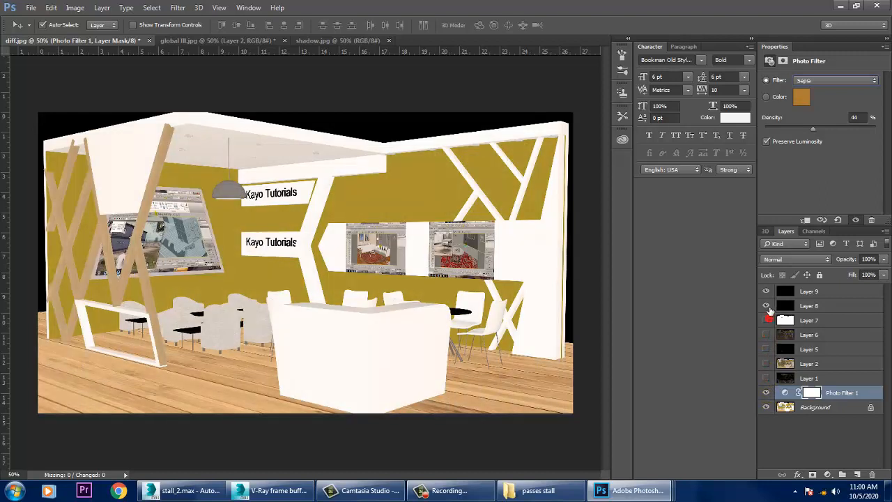
pyautogui.click(765, 289)
pyautogui.click(767, 335)
pyautogui.click(766, 348)
pyautogui.click(766, 363)
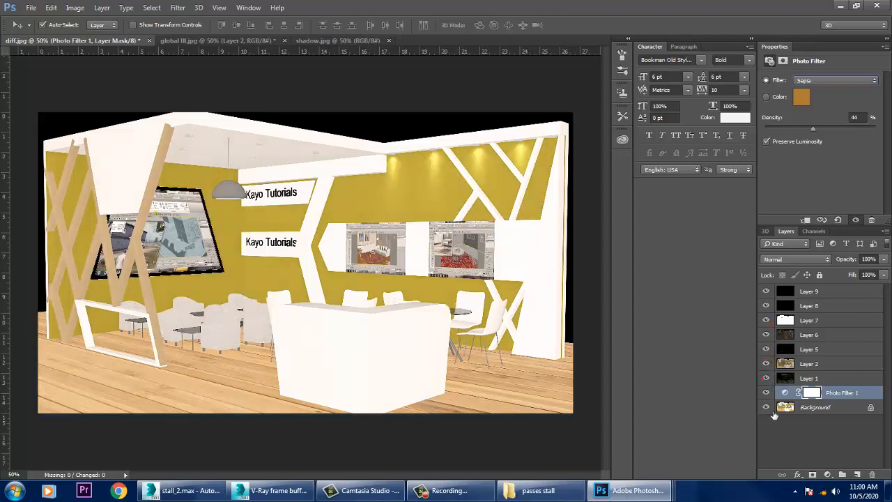
# Switch to the V-Ray frame buffer in 3ds Max and display the RGB color channel of the dirt render.
pyautogui.click(288, 492)
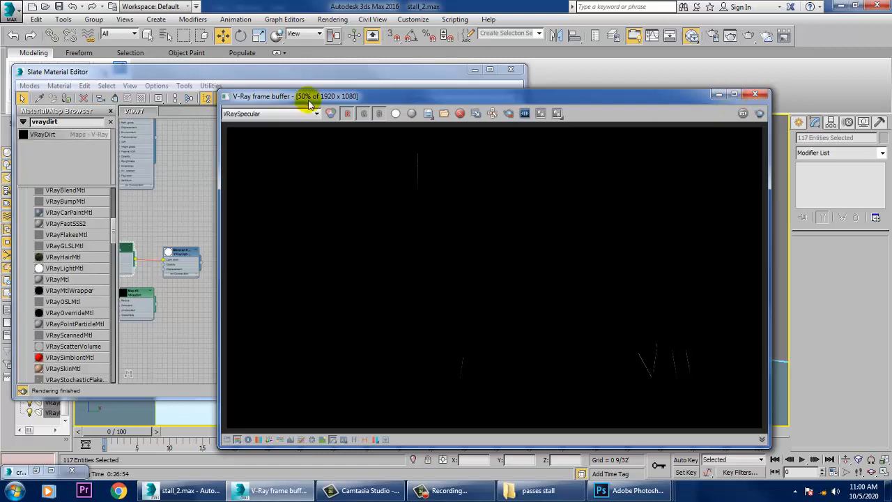
pyautogui.click(317, 113)
pyautogui.scroll(5, 272, 139)
pyautogui.click(270, 129)
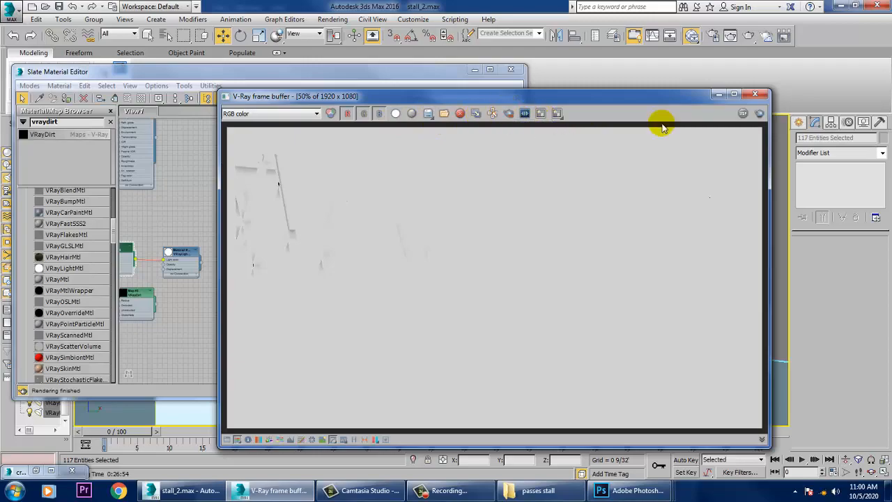
pyautogui.click(760, 113)
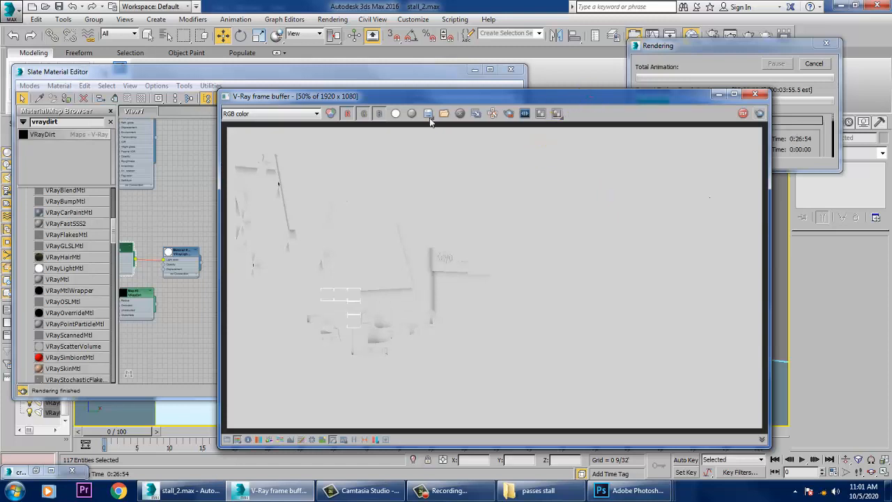
pyautogui.moveTo(592, 102); pyautogui.dragTo(423, 104)
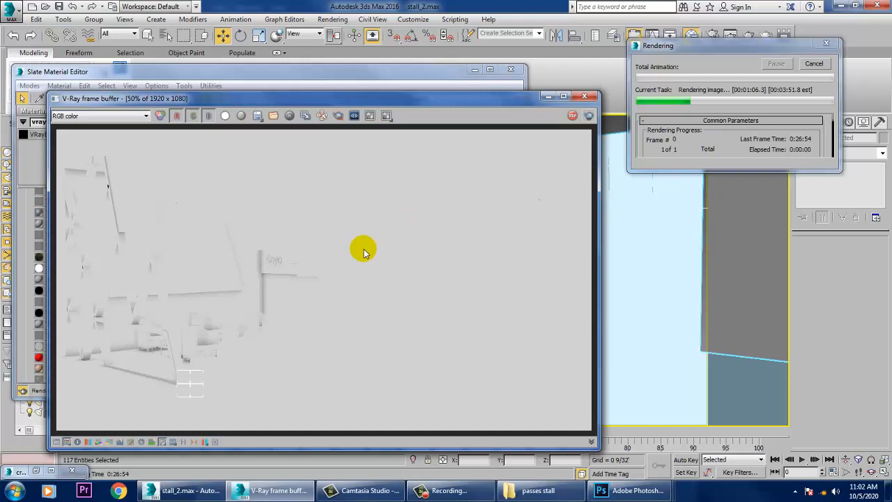
pyautogui.press('Escape')
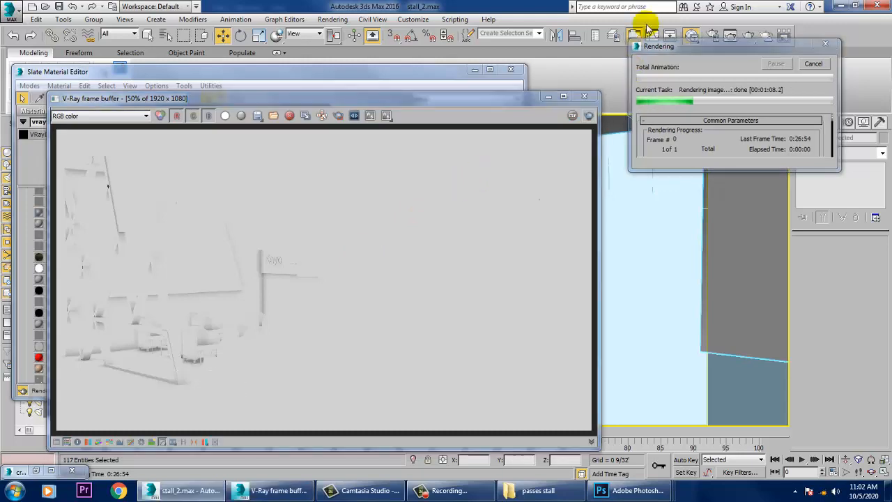
pyautogui.click(583, 96)
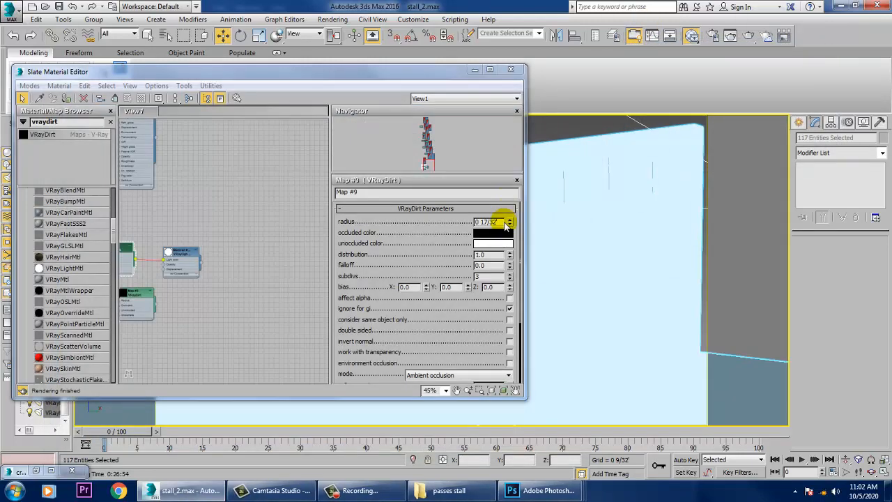
# Set the VRayDirt map's radius to 20' and render the scene's dirt pass.
pyautogui.moveTo(509, 224); pyautogui.dragTo(665, 125)
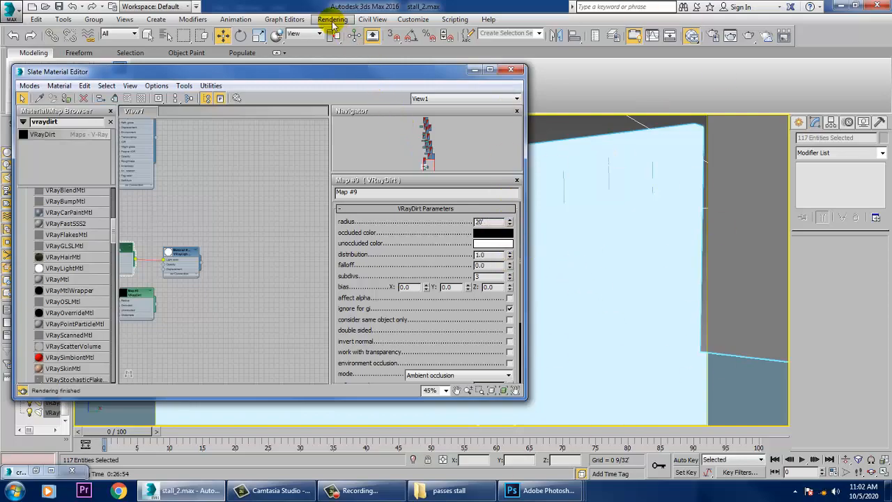
pyautogui.click(331, 19)
pyautogui.click(342, 33)
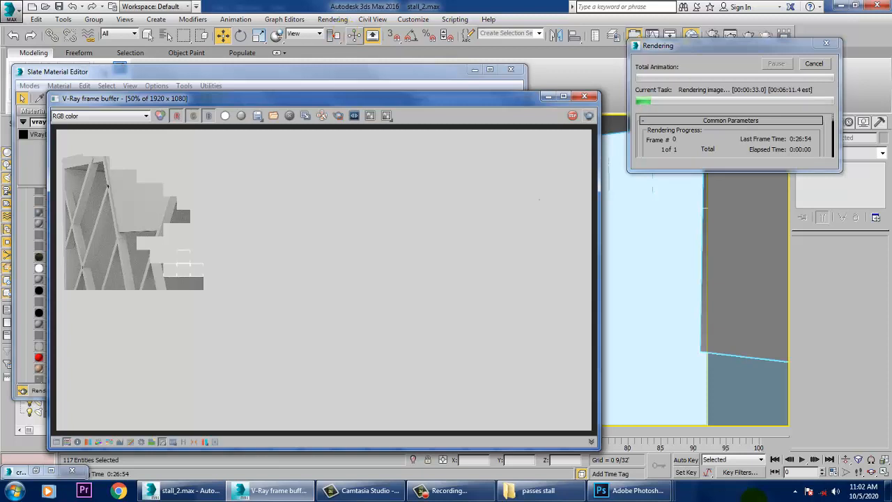
# Switch to Photoshop and bring up the diff.jpg composite while the dirt pass renders.
pyautogui.click(652, 494)
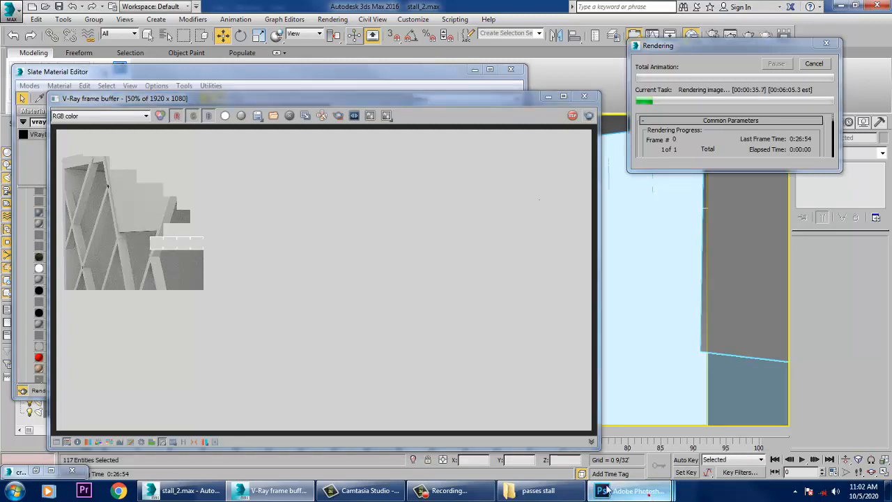
pyautogui.moveTo(637, 495)
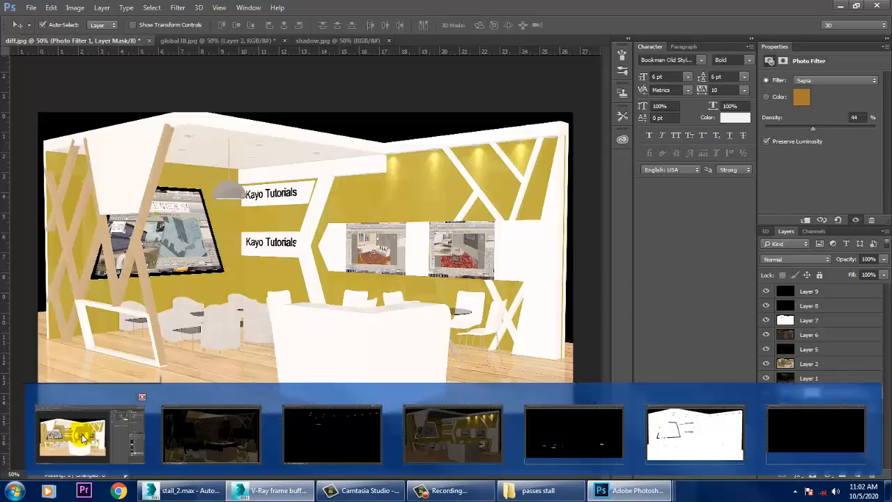
pyautogui.click(79, 438)
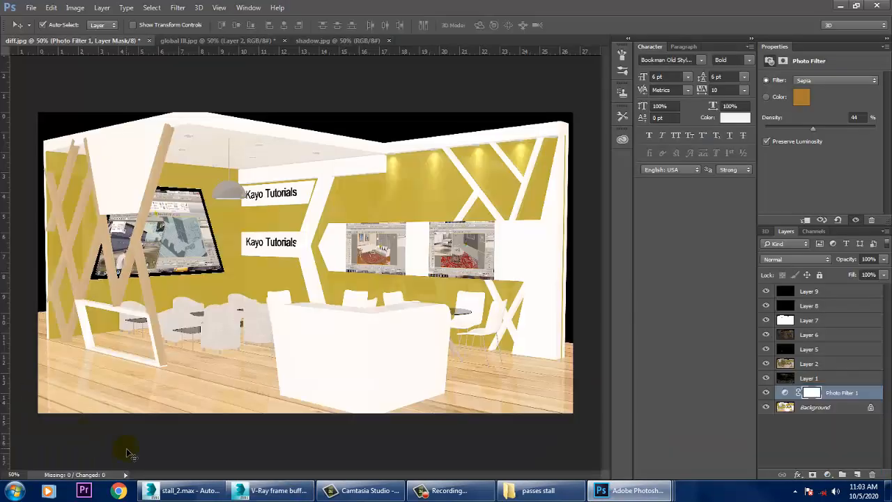